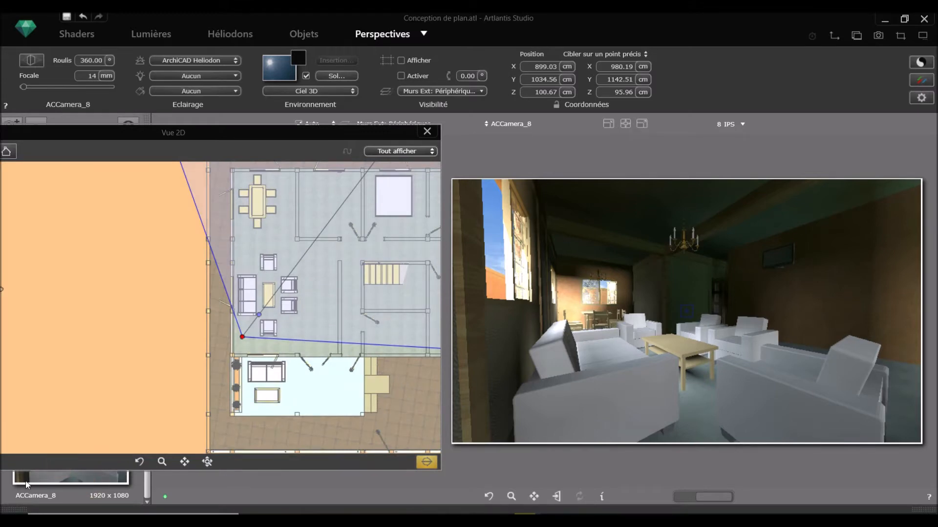
# Browse the shader, office, lighting, plant and accessory categories of the media catalogue, moving the 2D view window clear of the thumbnails
pyautogui.click(13, 511)
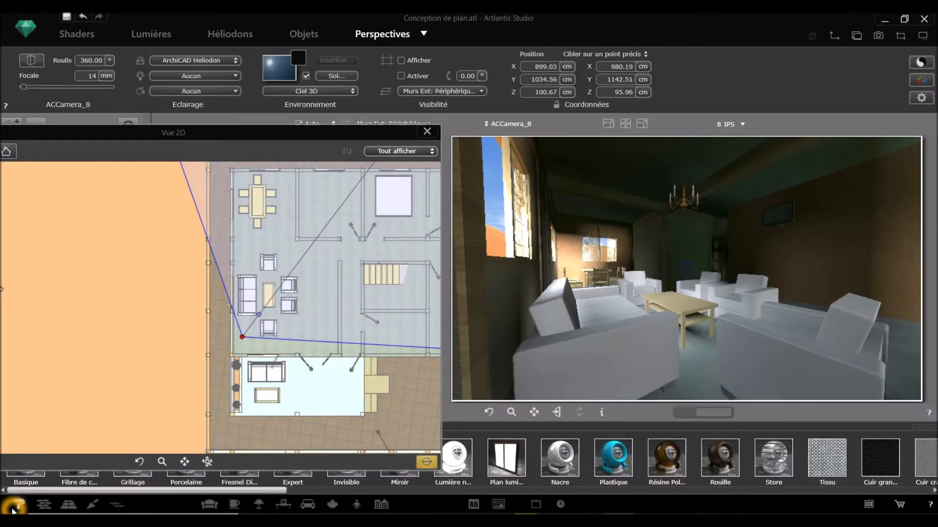
pyautogui.click(285, 505)
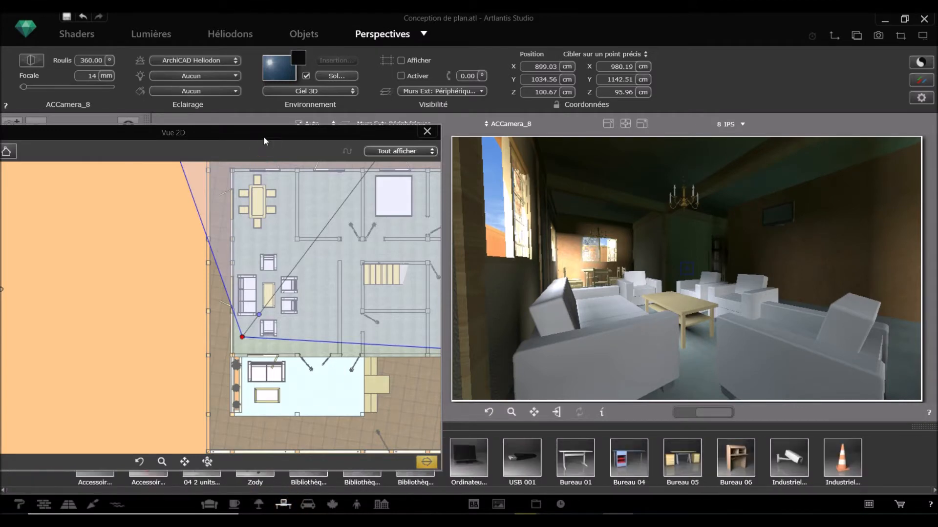
pyautogui.moveTo(264, 138); pyautogui.dragTo(265, 89)
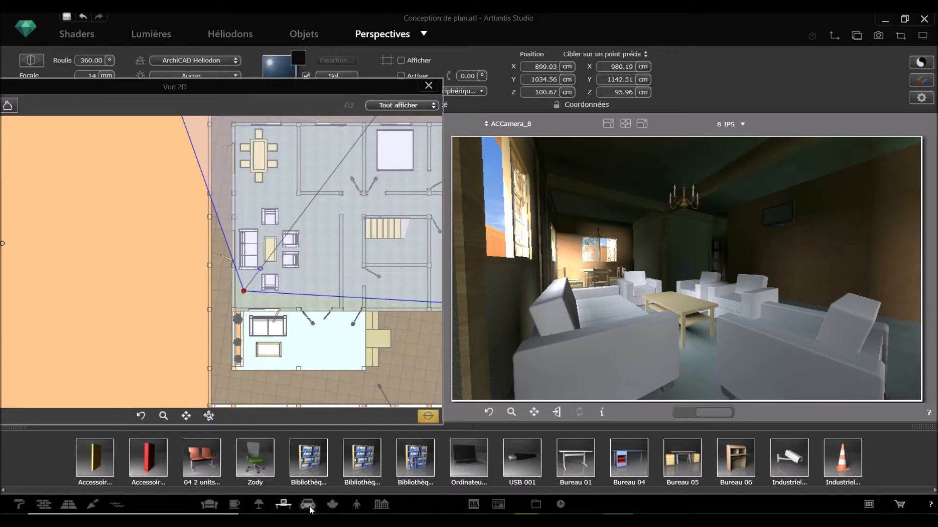
pyautogui.click(260, 506)
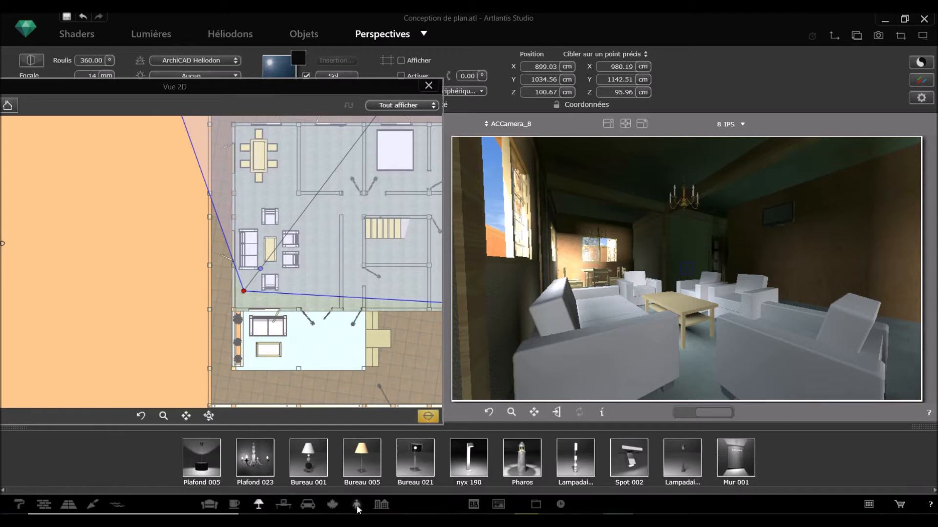
pyautogui.click(330, 506)
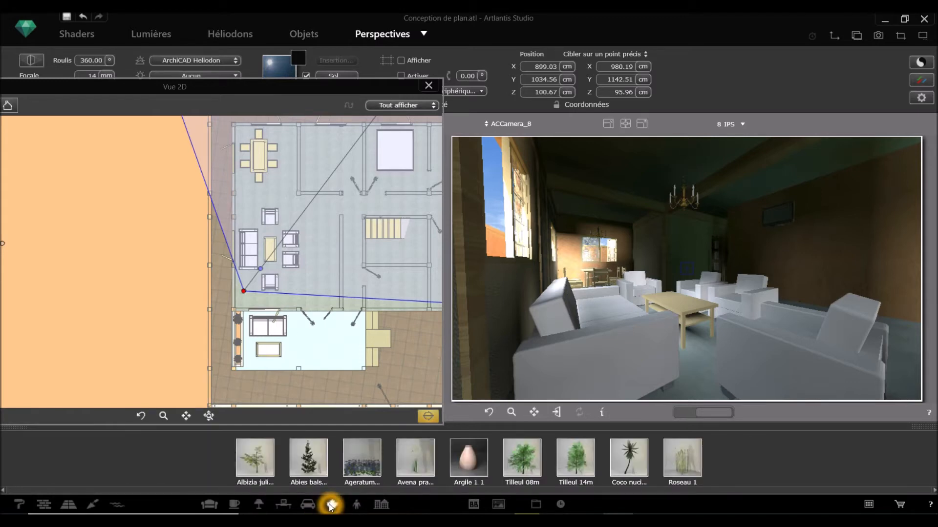
pyautogui.click(235, 508)
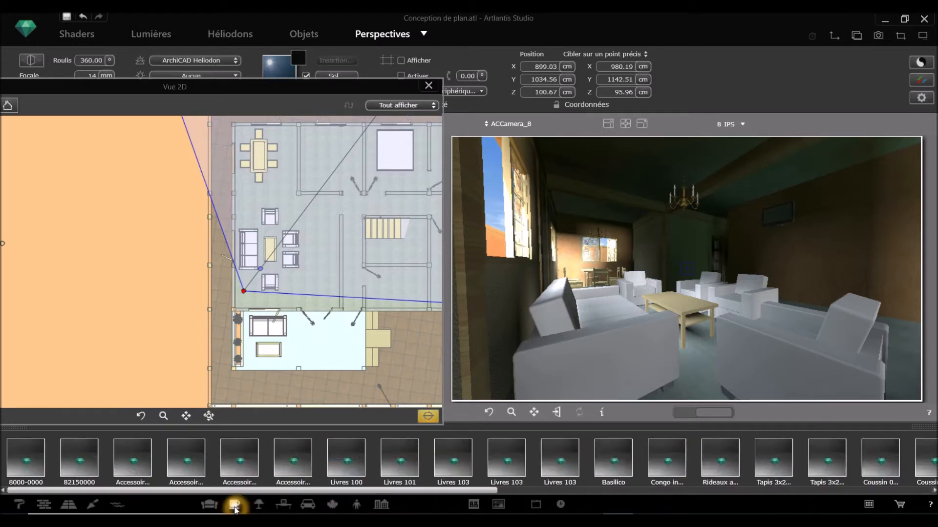
# Add the teal pedestal stool Tabouret 05 from the furniture catalogue to the open living room floor in the 2D view
pyautogui.click(210, 505)
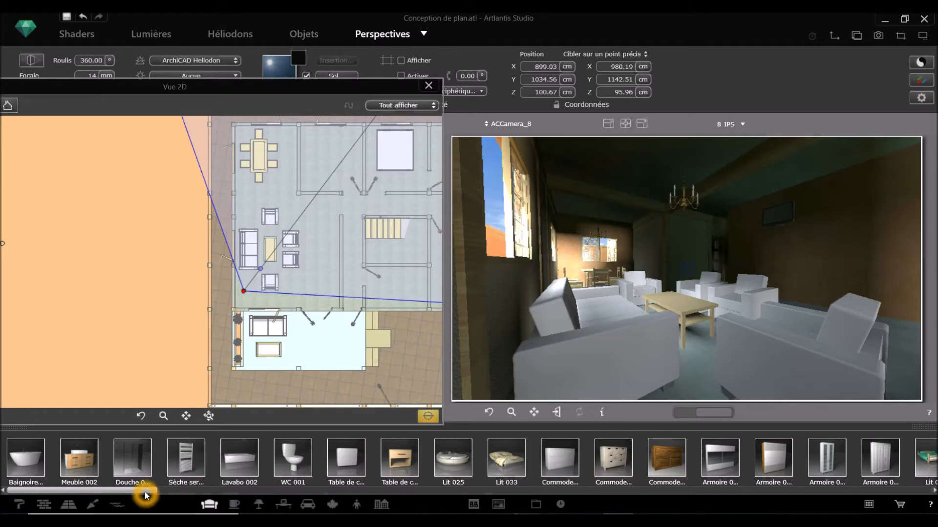
pyautogui.moveTo(146, 495); pyautogui.dragTo(377, 502)
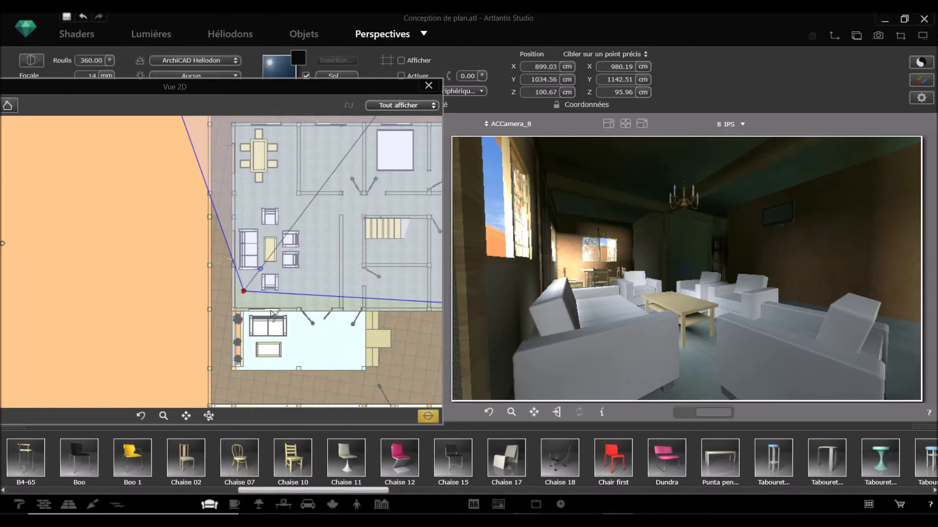
pyautogui.click(310, 204)
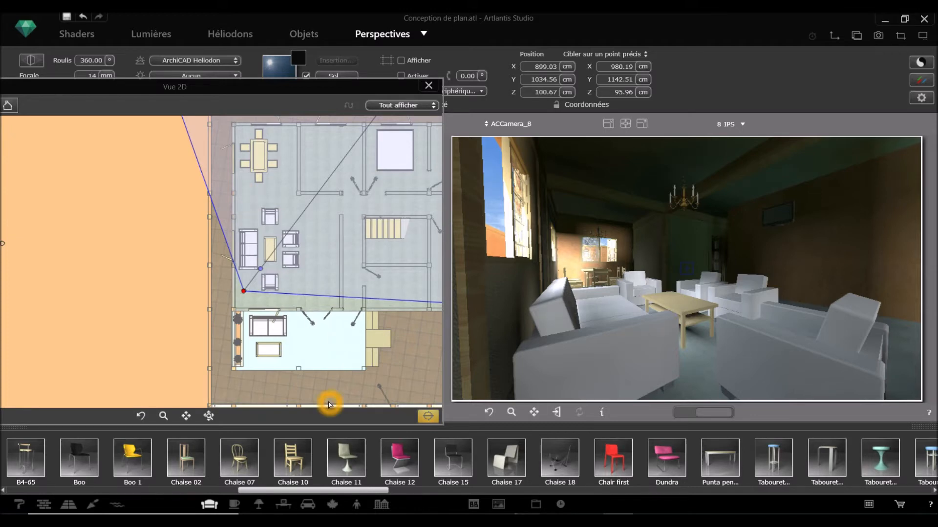
pyautogui.click(546, 464)
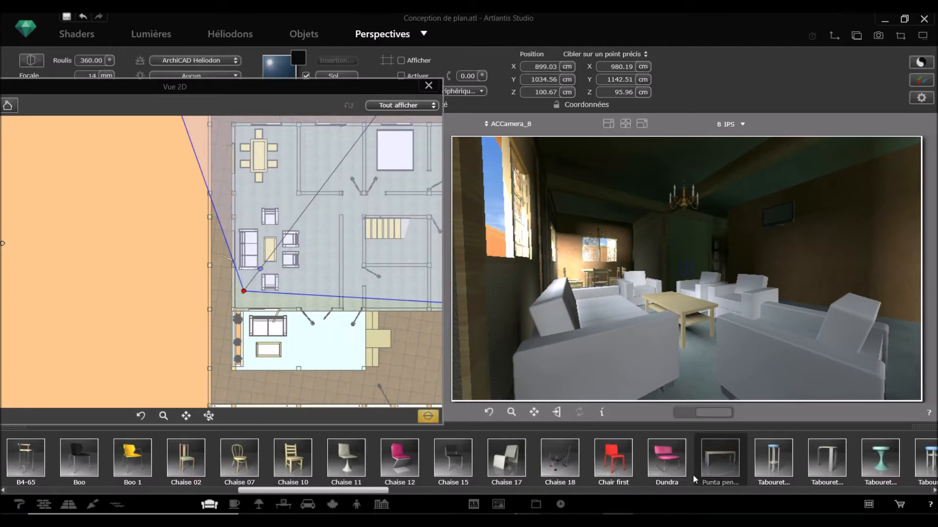
pyautogui.click(385, 489)
pyautogui.moveTo(443, 490); pyautogui.dragTo(450, 513)
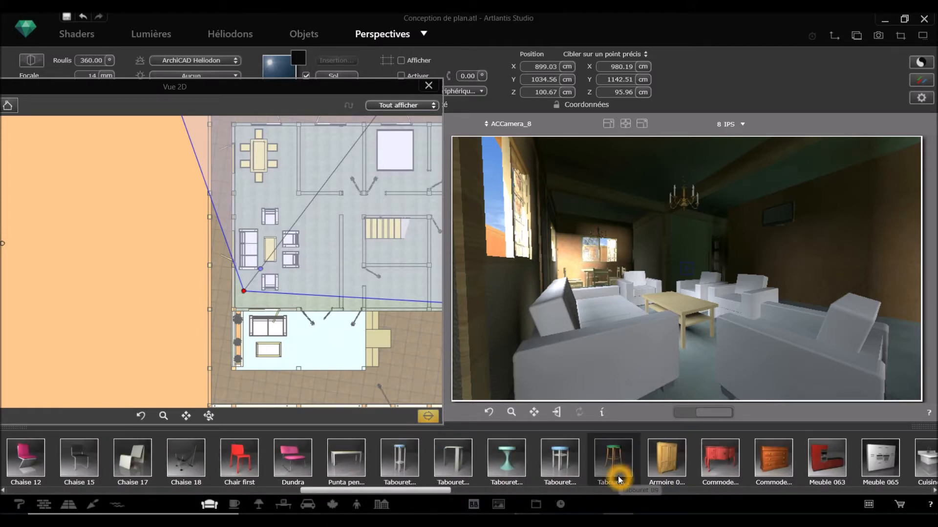
pyautogui.click(508, 466)
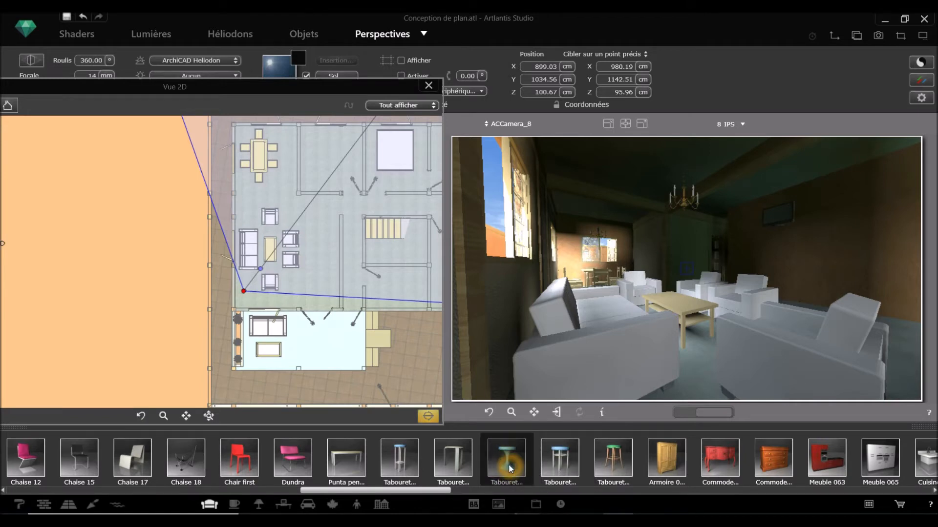
pyautogui.moveTo(510, 469); pyautogui.dragTo(307, 279)
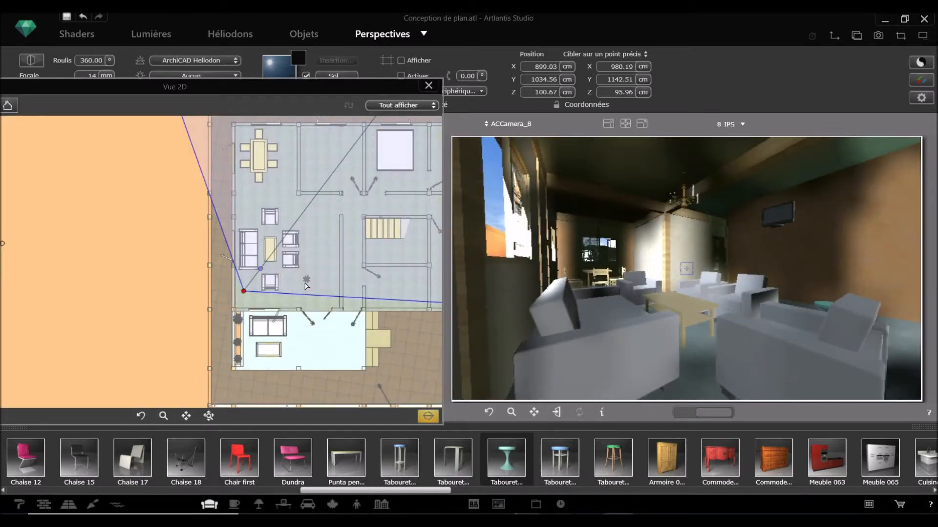
# Move the teal stool into the living room corner beside the camera point, at about X 893 cm, Y 996 cm
pyautogui.scroll(6, 304, 282)
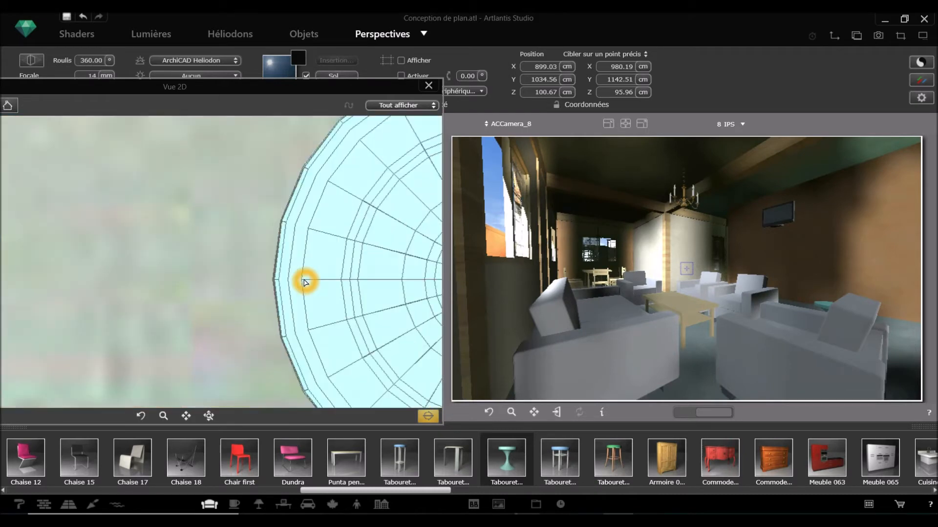
pyautogui.scroll(-2, 304, 282)
pyautogui.scroll(-3, 305, 282)
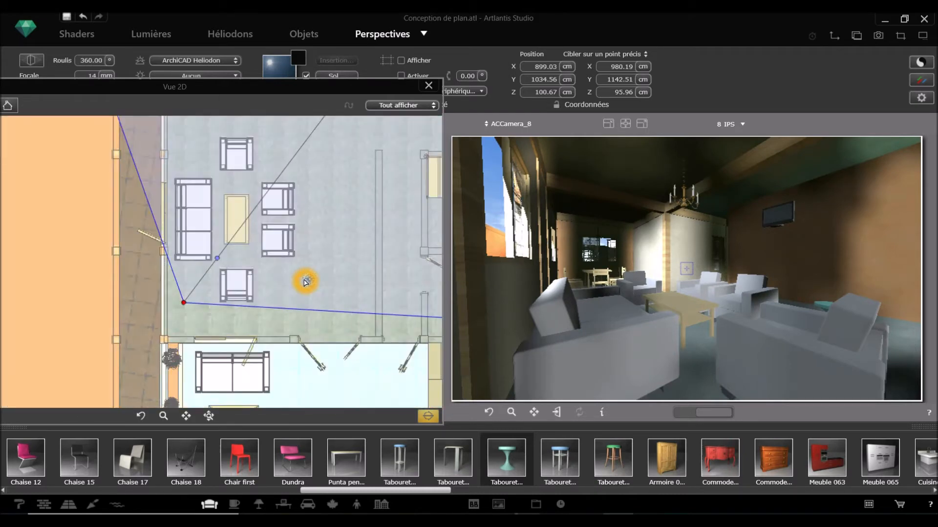
pyautogui.click(309, 281)
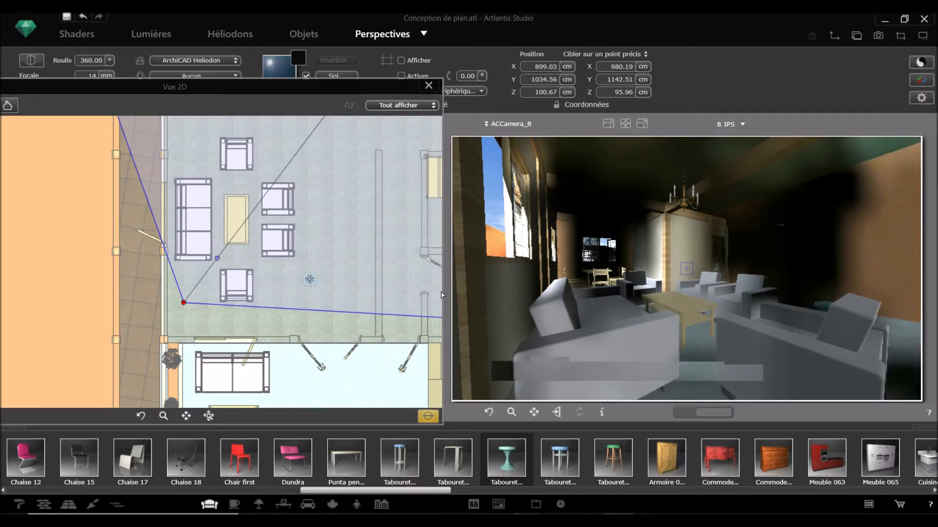
pyautogui.click(310, 281)
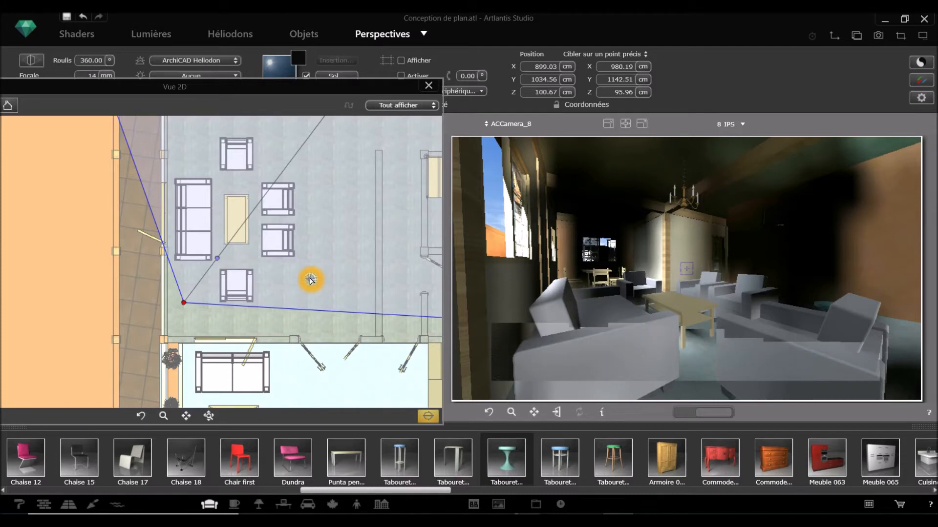
pyautogui.click(301, 36)
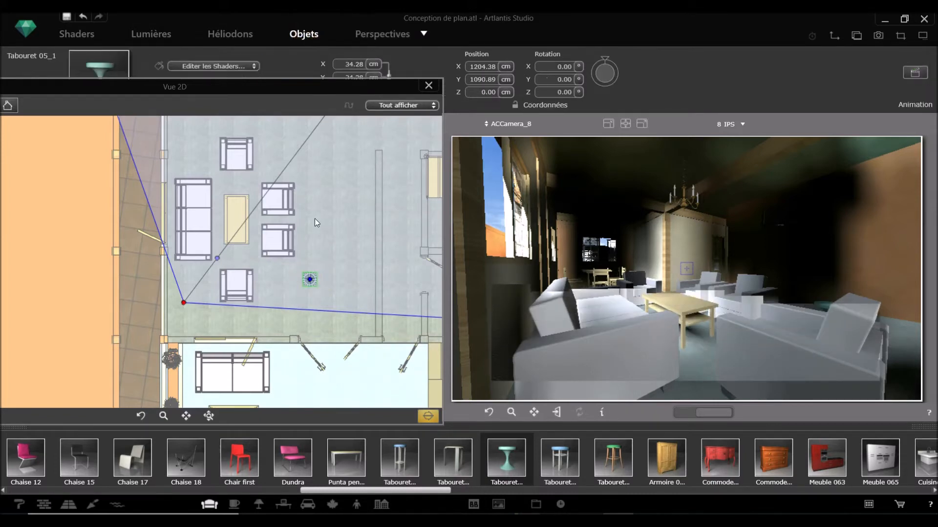
pyautogui.click(310, 279)
pyautogui.click(310, 279)
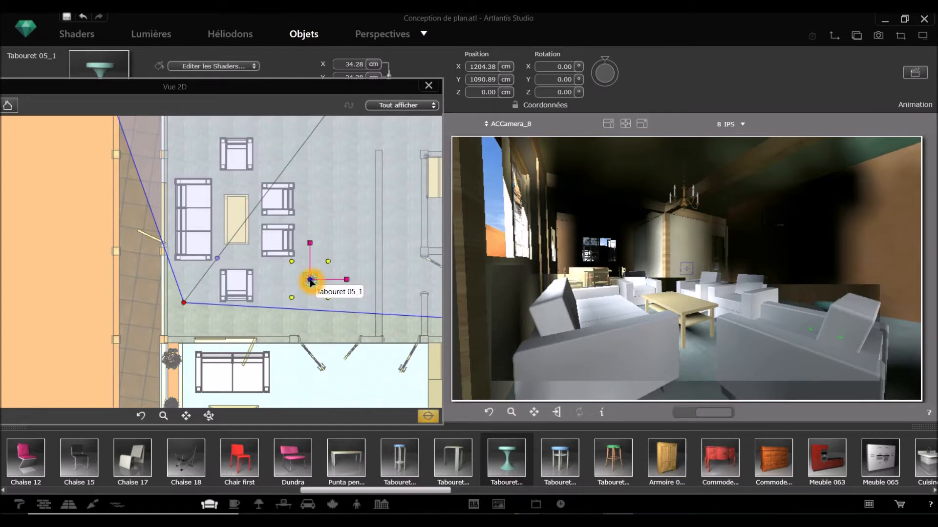
pyautogui.moveTo(310, 280); pyautogui.dragTo(253, 326)
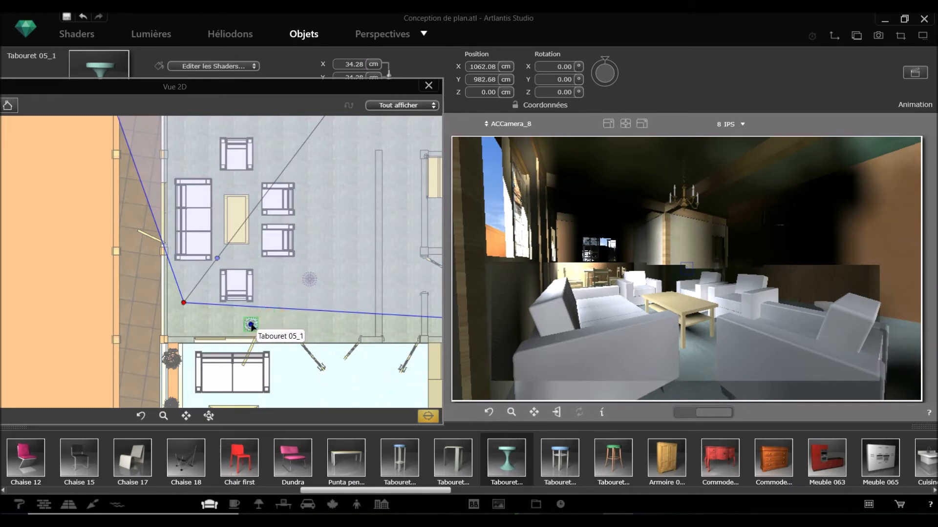
pyautogui.moveTo(247, 328); pyautogui.dragTo(182, 319)
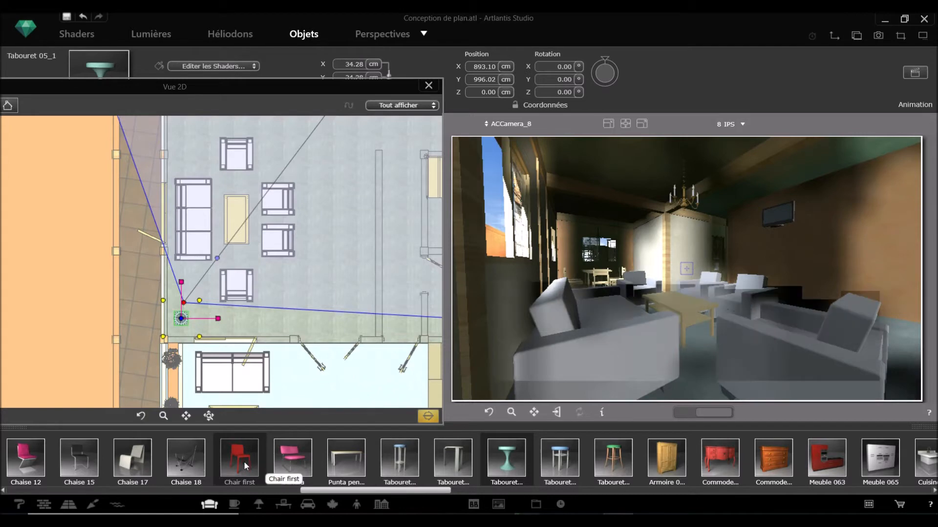
# Place the magenta Chaise 12 between the lower armchair and the wall, about X 1025 cm, Y 993 cm, and set its Z rotation to about 360.86°
pyautogui.click(87, 467)
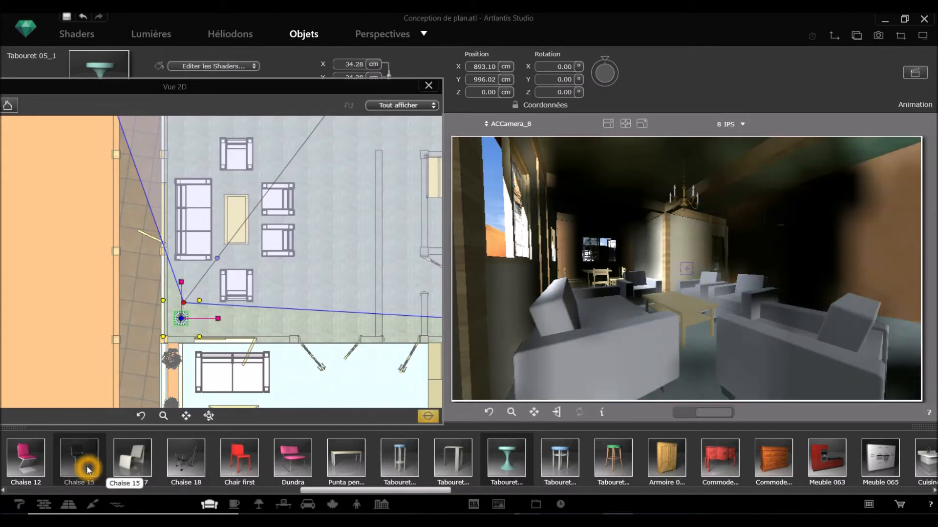
pyautogui.click(33, 464)
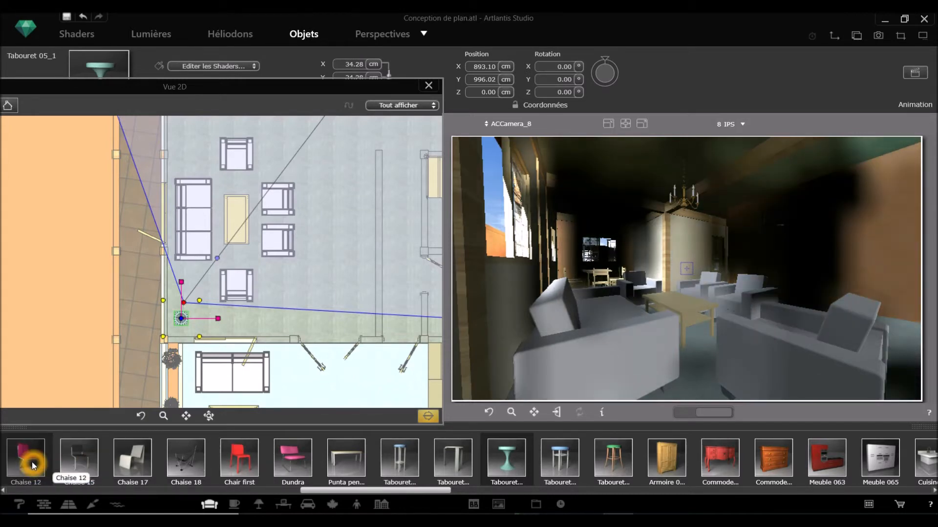
pyautogui.moveTo(32, 464); pyautogui.dragTo(236, 320)
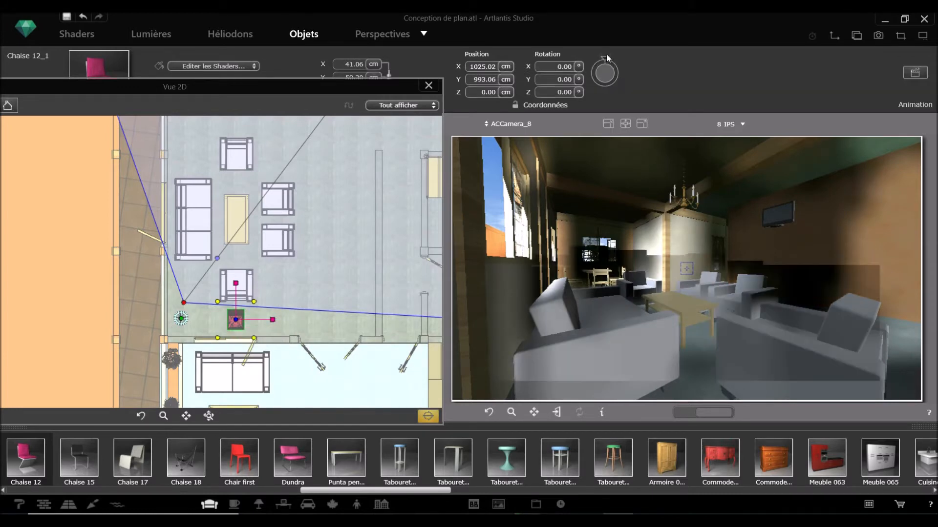
pyautogui.moveTo(605, 59); pyautogui.dragTo(605, 57)
pyautogui.moveTo(272, 85); pyautogui.dragTo(347, 71)
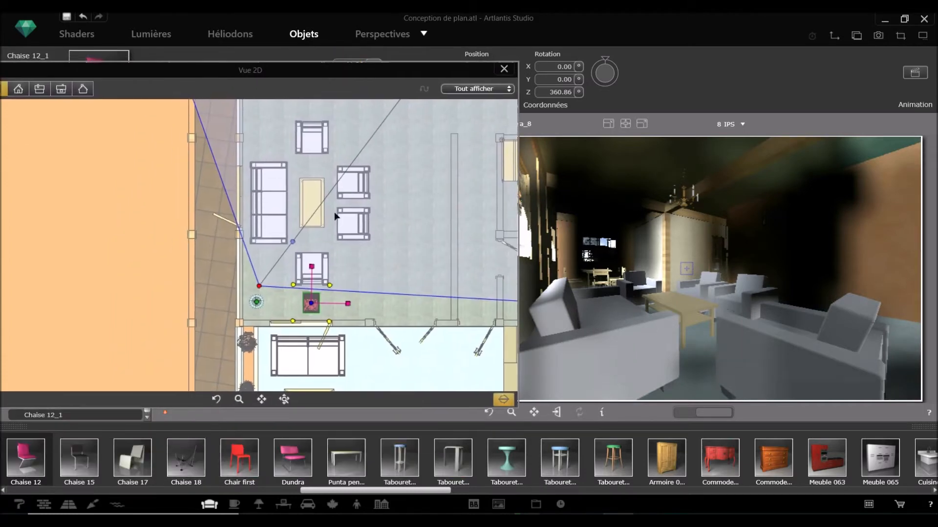
pyautogui.click(347, 303)
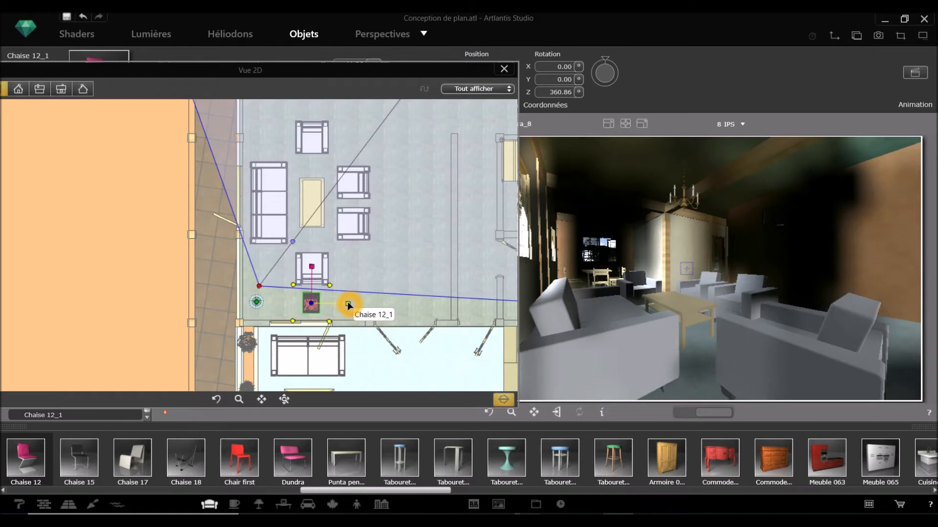
pyautogui.click(348, 304)
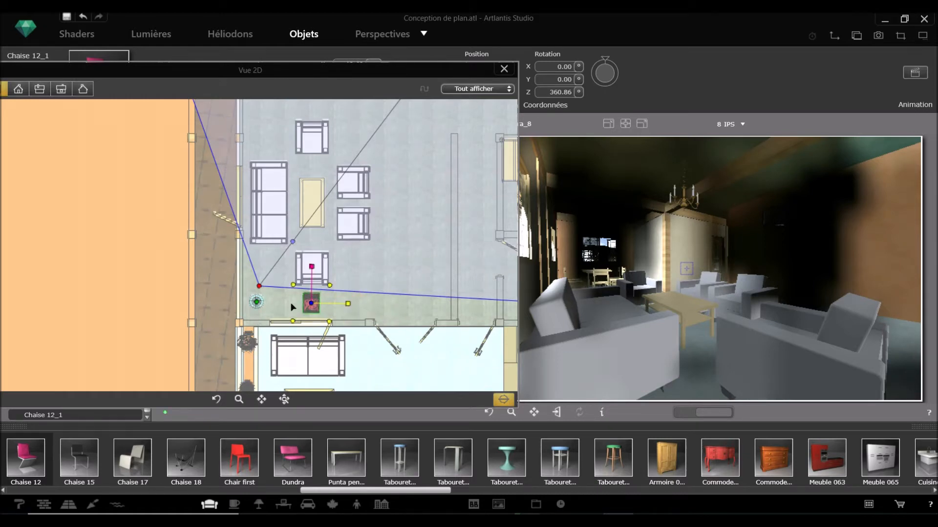
# Reposition ACCamera_8 to about X 865, Y 960, Z 92 cm and aim it at about X 990, Y 1050, Z 101 cm
pyautogui.click(381, 36)
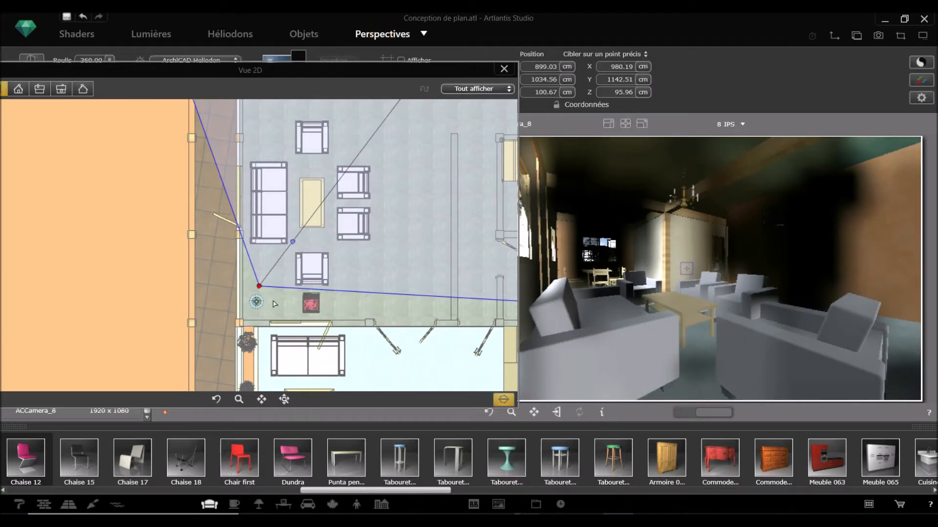
pyautogui.moveTo(283, 292)
pyautogui.mouseDown()
pyautogui.moveTo(278, 260)
pyautogui.moveTo(285, 262)
pyautogui.moveTo(268, 295)
pyautogui.moveTo(269, 283)
pyautogui.mouseUp()
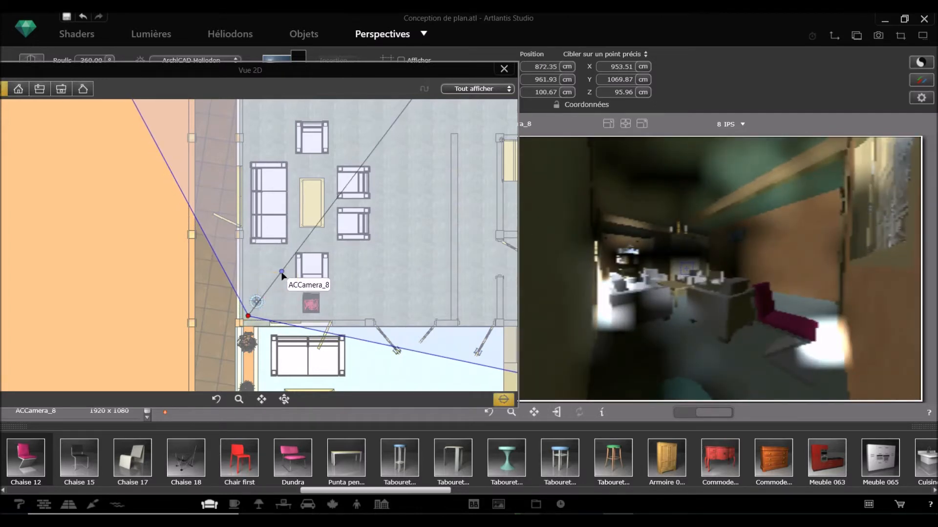
pyautogui.moveTo(282, 273); pyautogui.dragTo(299, 280)
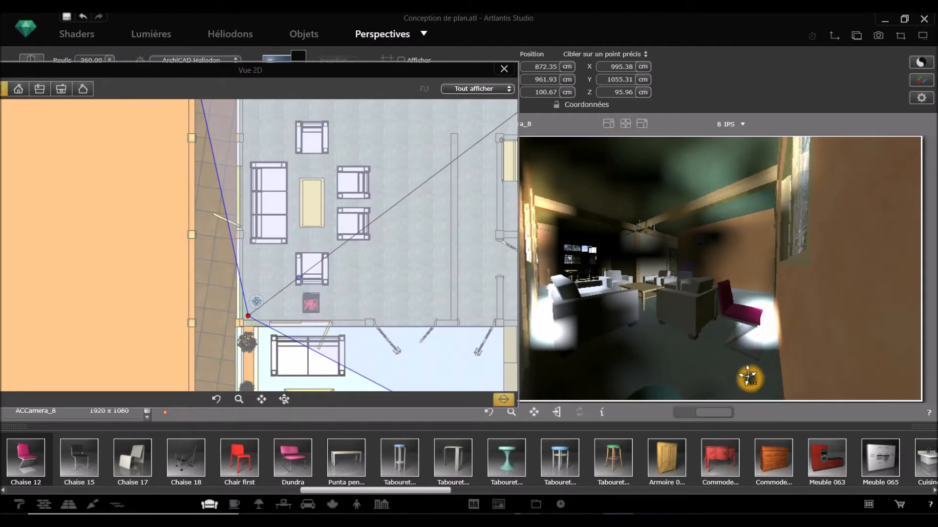
pyautogui.moveTo(752, 364); pyautogui.dragTo(753, 368)
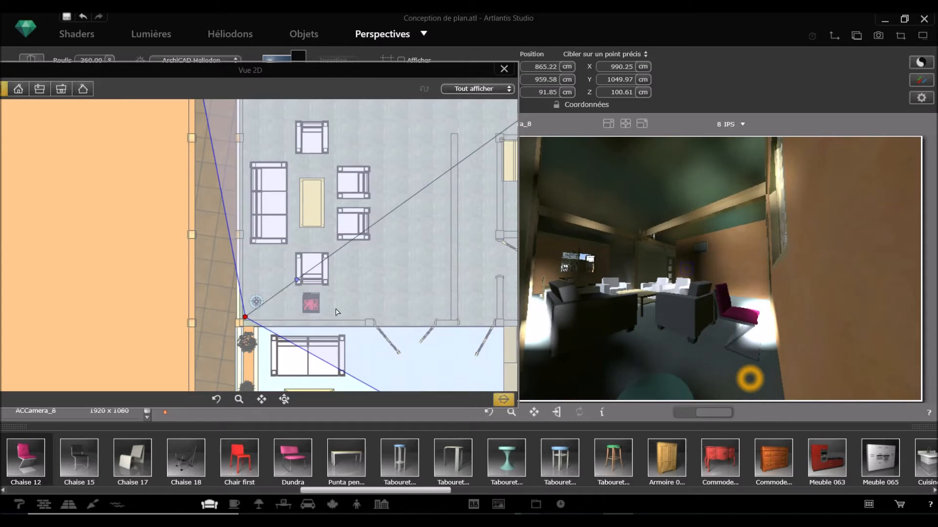
# Turn the magenta chair around its vertical axis in the perspective preview to a Z rotation of about 521.58°
pyautogui.click(307, 35)
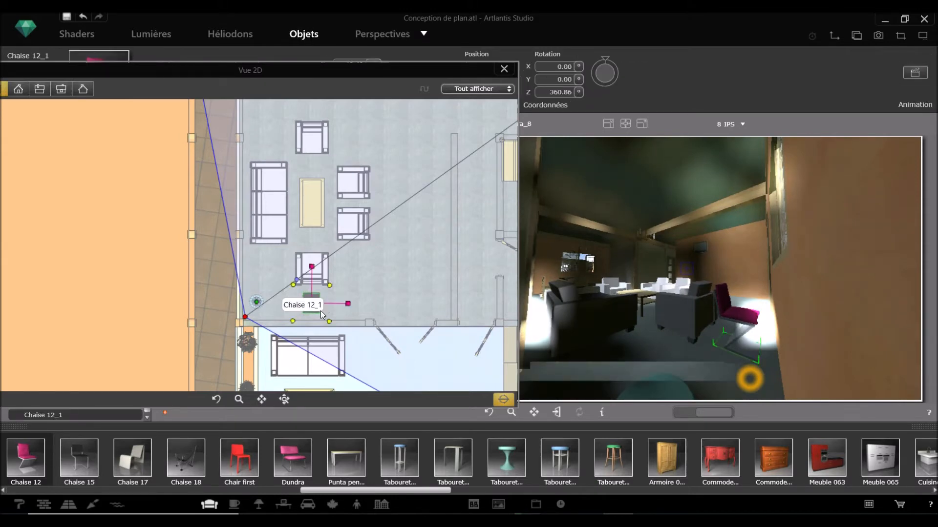
pyautogui.moveTo(737, 320)
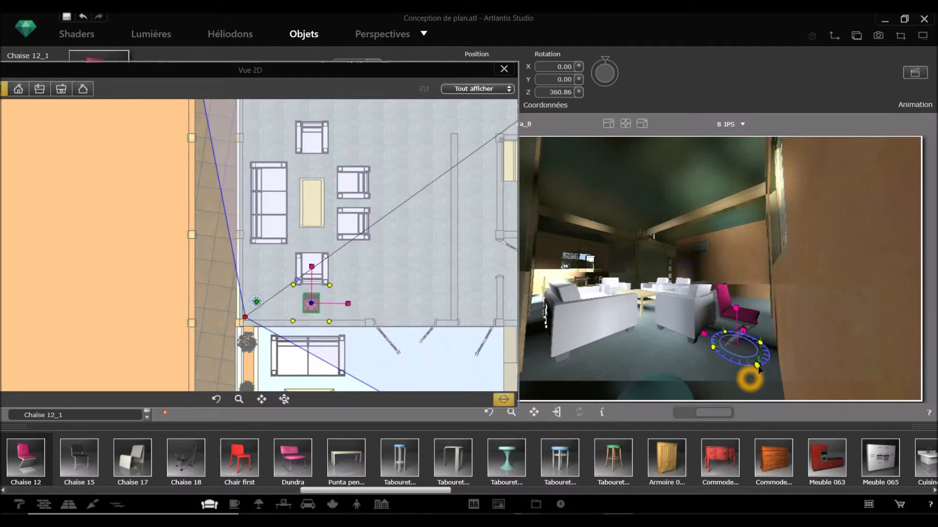
pyautogui.moveTo(755, 370); pyautogui.dragTo(669, 347)
pyautogui.moveTo(632, 320); pyautogui.dragTo(647, 270)
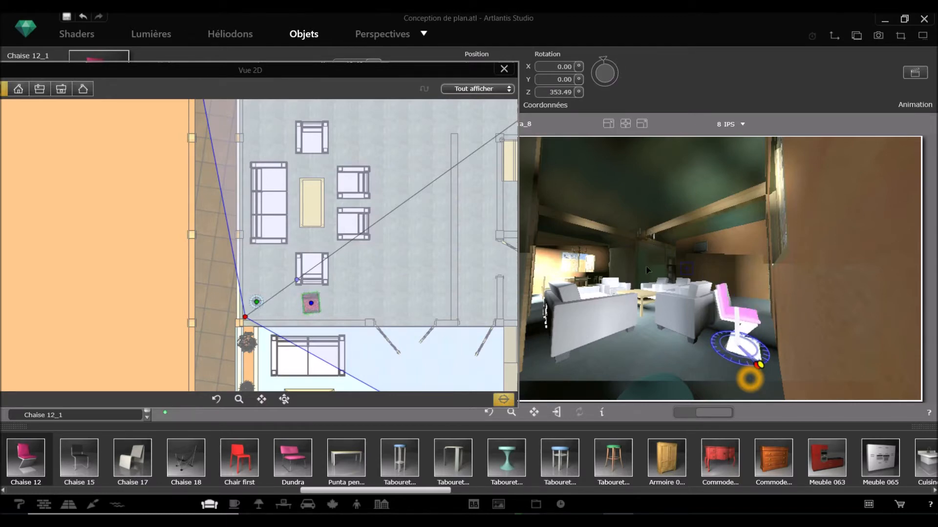
pyautogui.moveTo(654, 308); pyautogui.dragTo(654, 307)
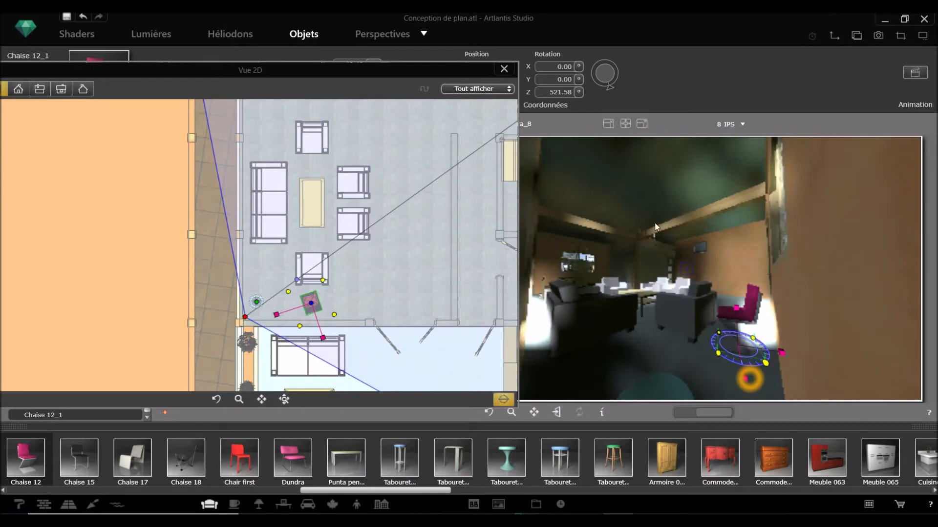
# Turn the magenta chair beside the lower armchair to a Z rotation of about 546.19°
pyautogui.moveTo(612, 87); pyautogui.dragTo(602, 93)
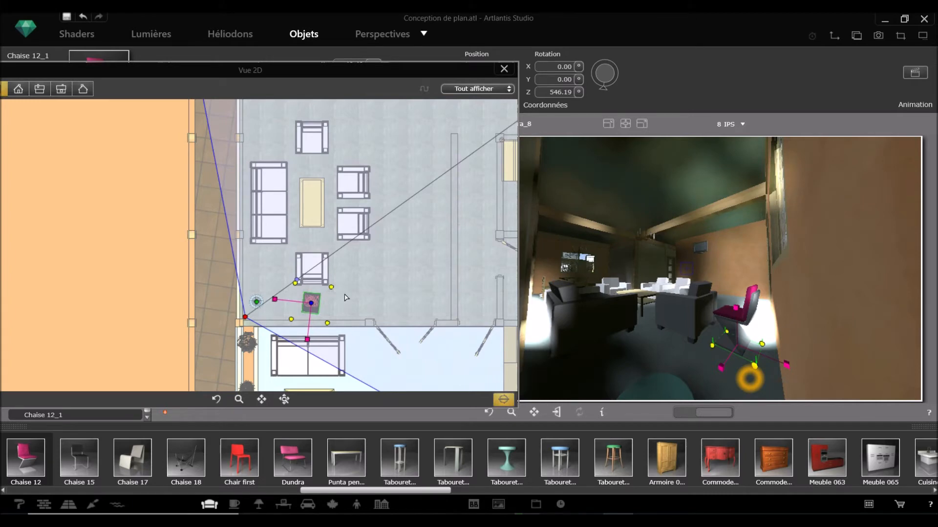
# Move ACCamera_8 to just below the dining table and aim it past the armchairs toward the living room's lower wall
pyautogui.scroll(-3, 344, 298)
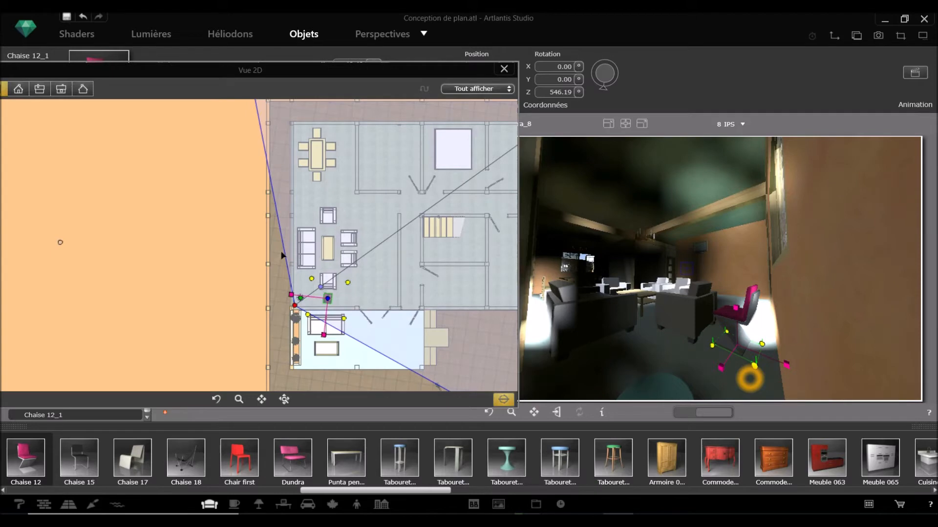
pyautogui.moveTo(289, 255); pyautogui.dragTo(297, 224)
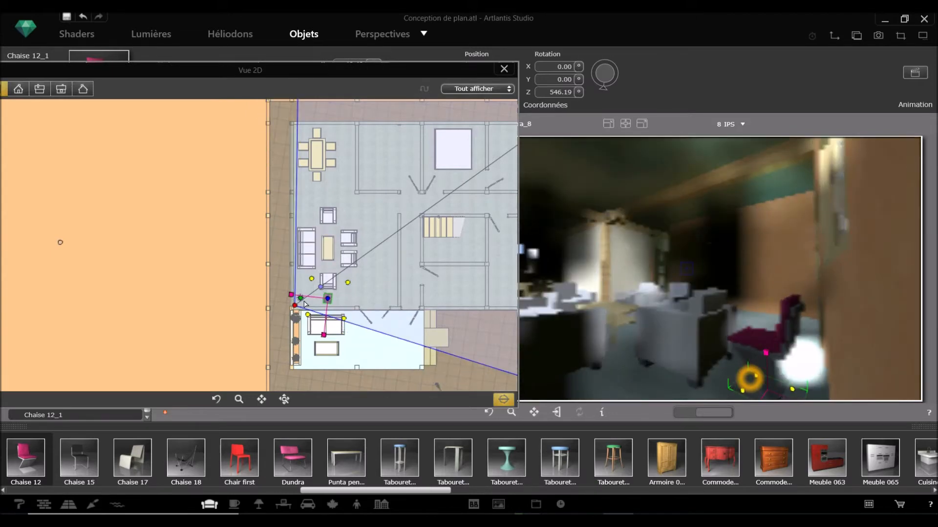
pyautogui.moveTo(304, 303); pyautogui.dragTo(326, 185)
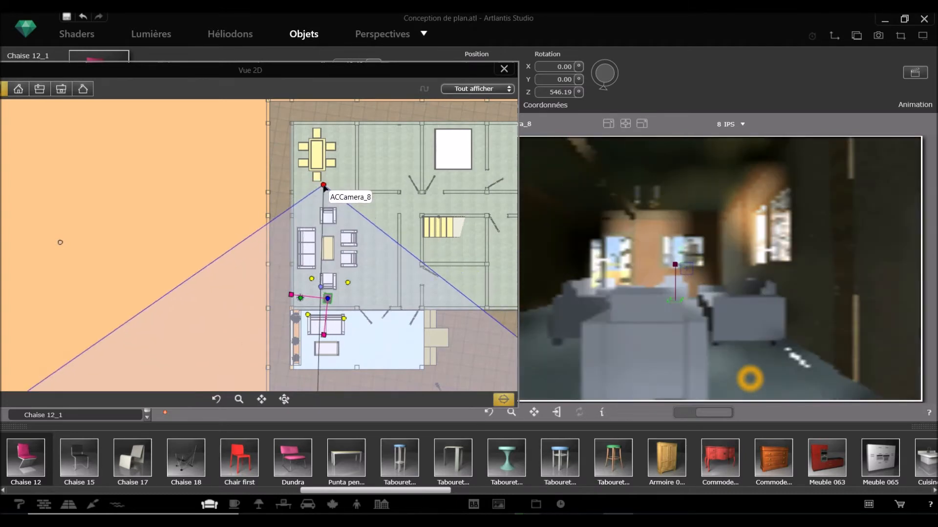
pyautogui.moveTo(326, 284); pyautogui.dragTo(348, 295)
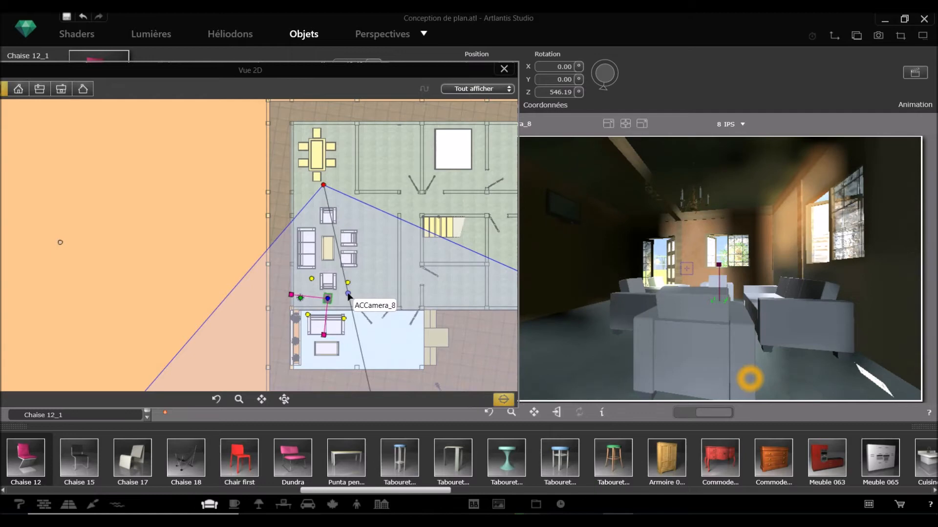
# Select the teal stool in the plan and swing ACCamera_8's aim slightly farther toward the door in the living room's lower wall
pyautogui.scroll(5, 327, 302)
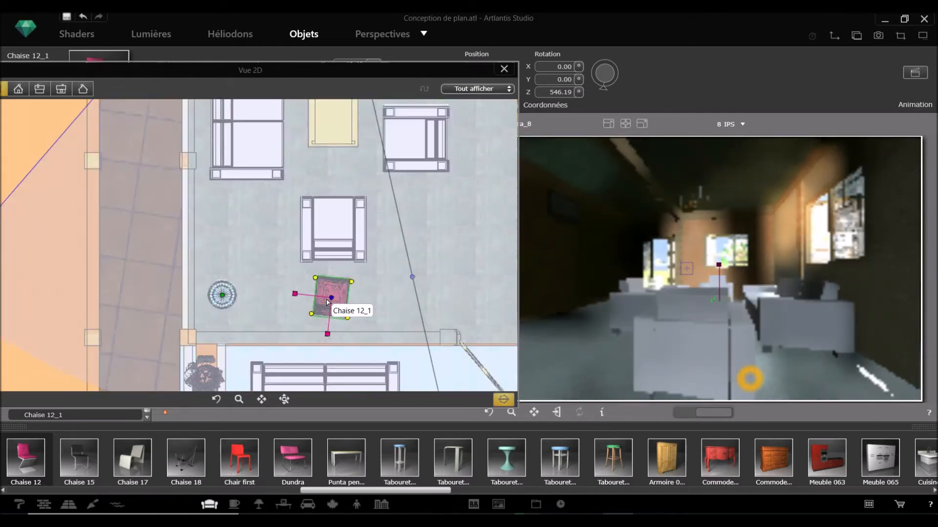
pyautogui.click(222, 298)
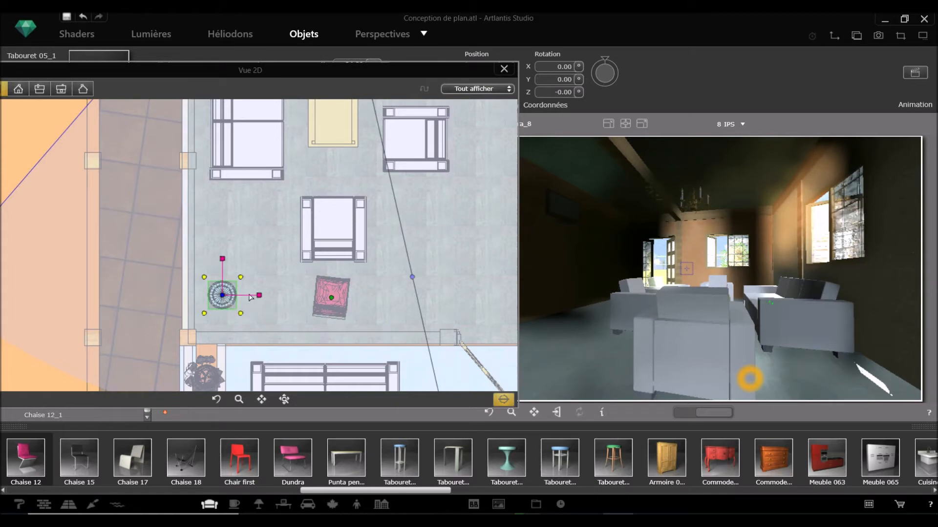
pyautogui.moveTo(260, 295); pyautogui.dragTo(274, 295)
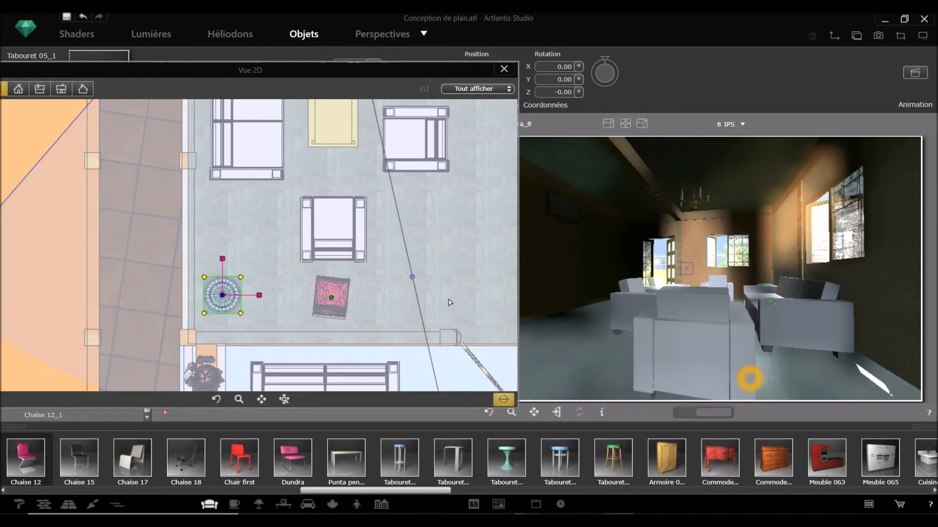
pyautogui.moveTo(412, 276); pyautogui.dragTo(425, 276)
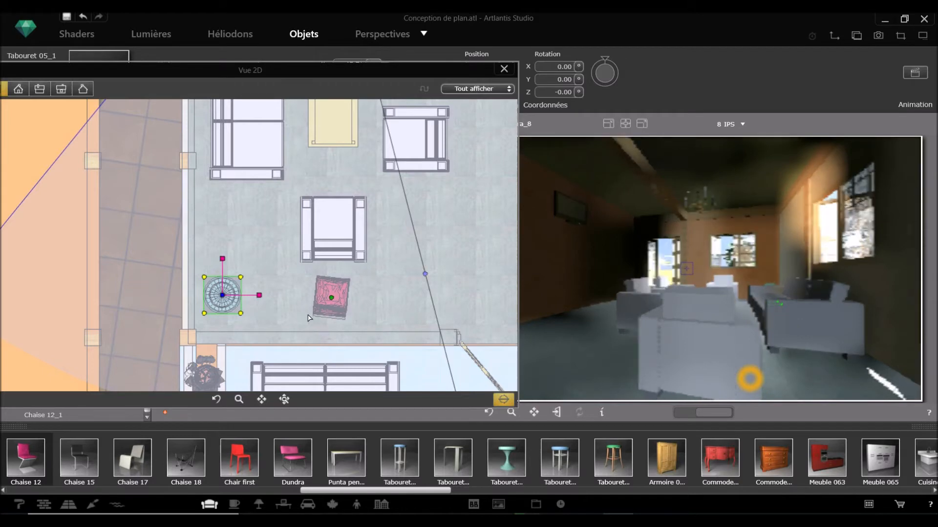
# Place ACCamera_8 beside the sofa at about X 874, Y 1135 cm, aimed at about X 1115, Y 977 cm, with a 12 mm focal length
pyautogui.scroll(-2, 308, 311)
pyautogui.scroll(-3, 321, 246)
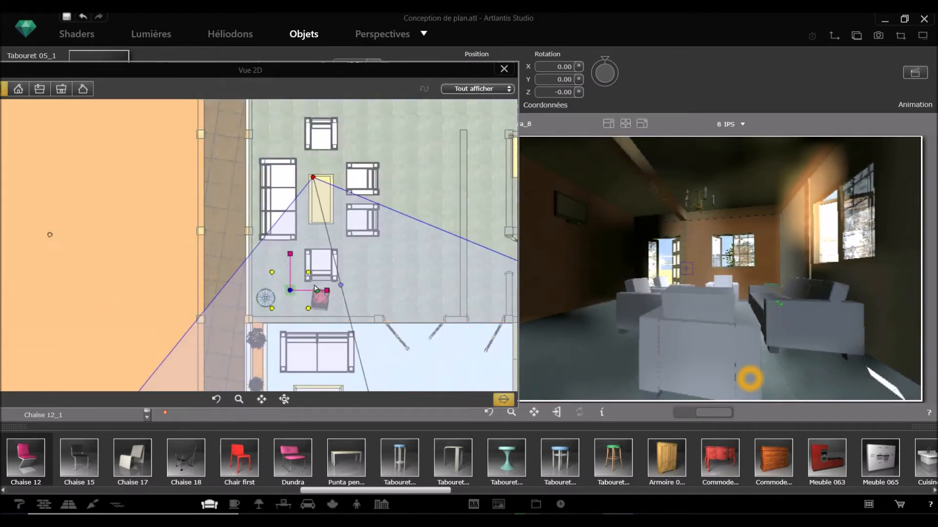
pyautogui.scroll(1, 317, 243)
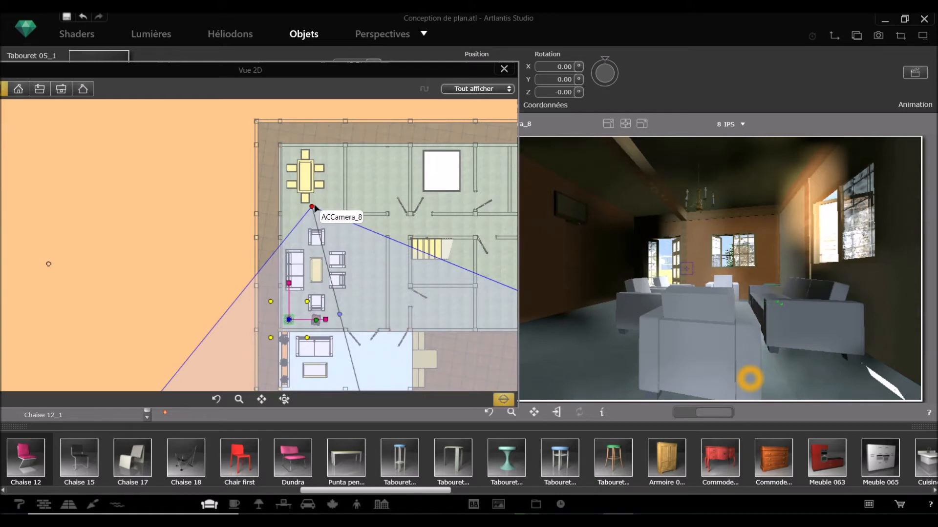
pyautogui.moveTo(312, 206); pyautogui.dragTo(290, 283)
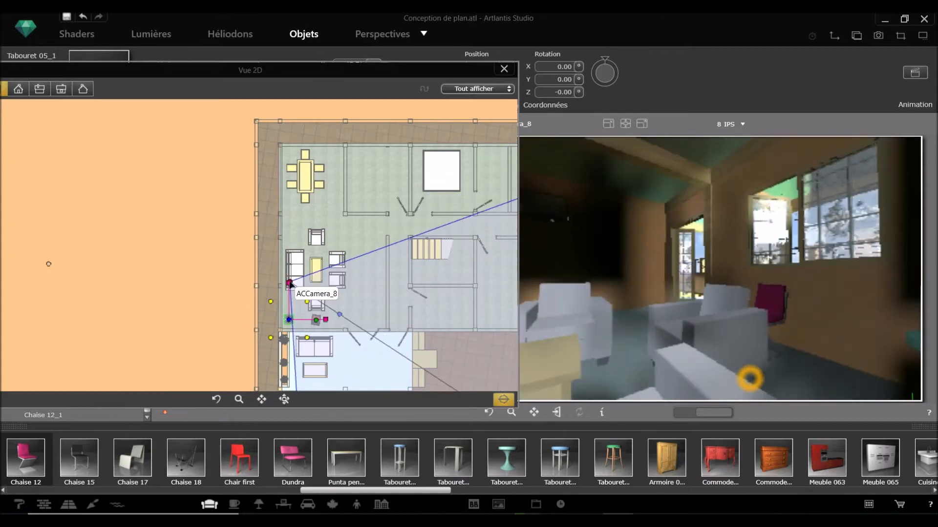
pyautogui.moveTo(355, 329)
pyautogui.mouseDown()
pyautogui.moveTo(337, 330)
pyautogui.moveTo(353, 336)
pyautogui.mouseUp()
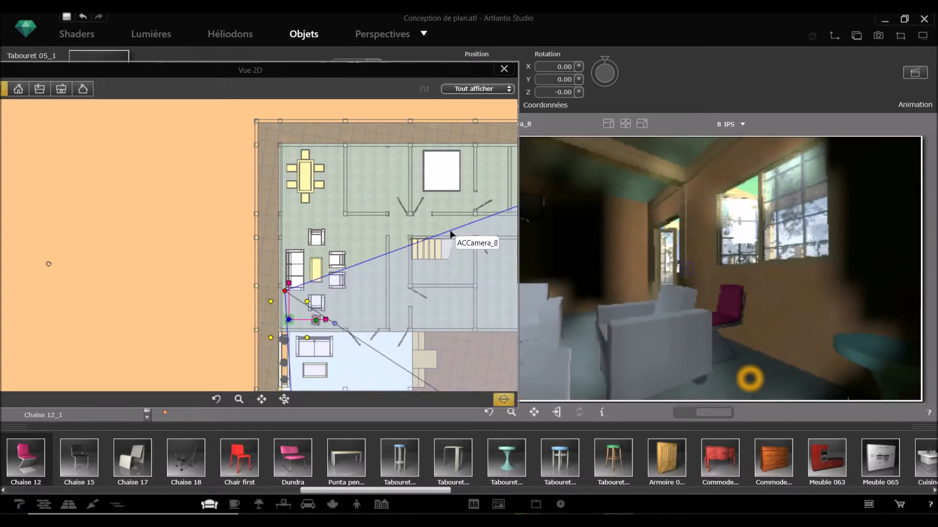
pyautogui.moveTo(451, 257); pyautogui.dragTo(440, 276)
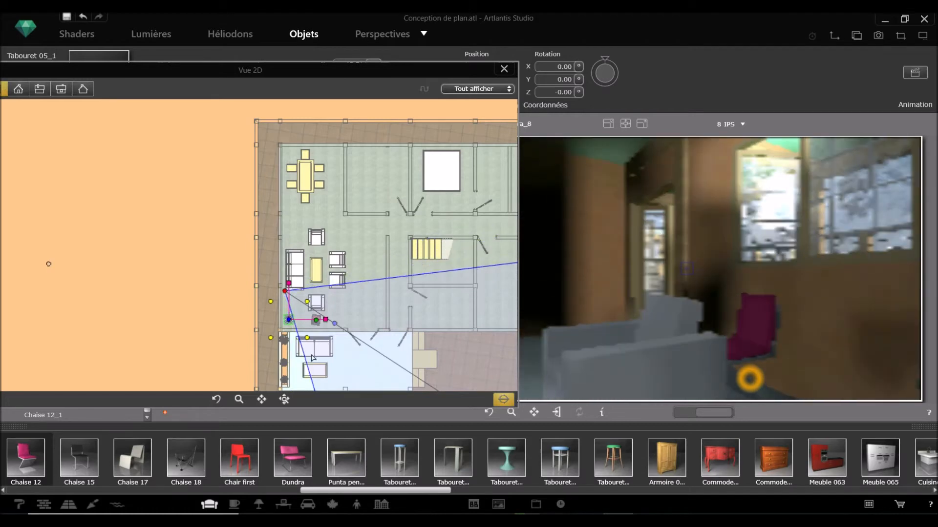
pyautogui.moveTo(304, 360); pyautogui.dragTo(279, 370)
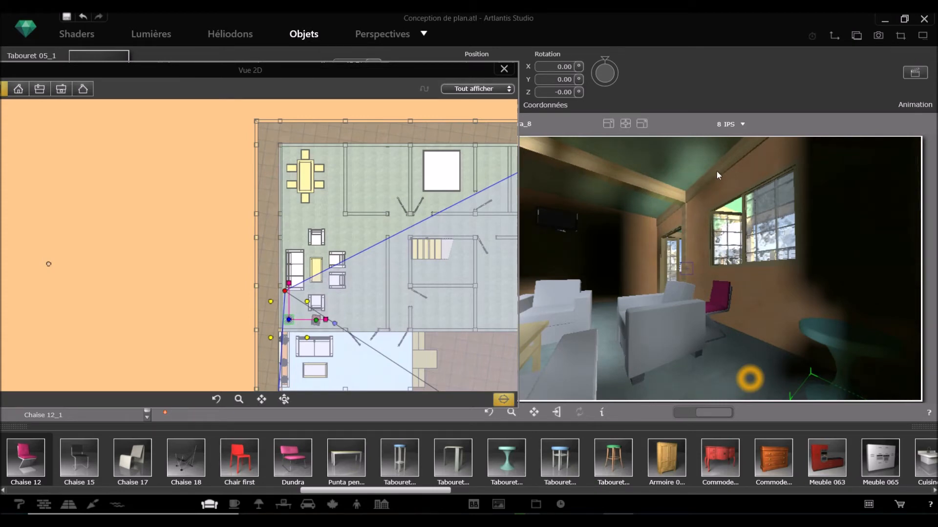
# Switch on the lamp group Groupe de lampes #0 in the lighting settings of the ACCamera_8 perspective
pyautogui.moveTo(417, 69); pyautogui.dragTo(336, 85)
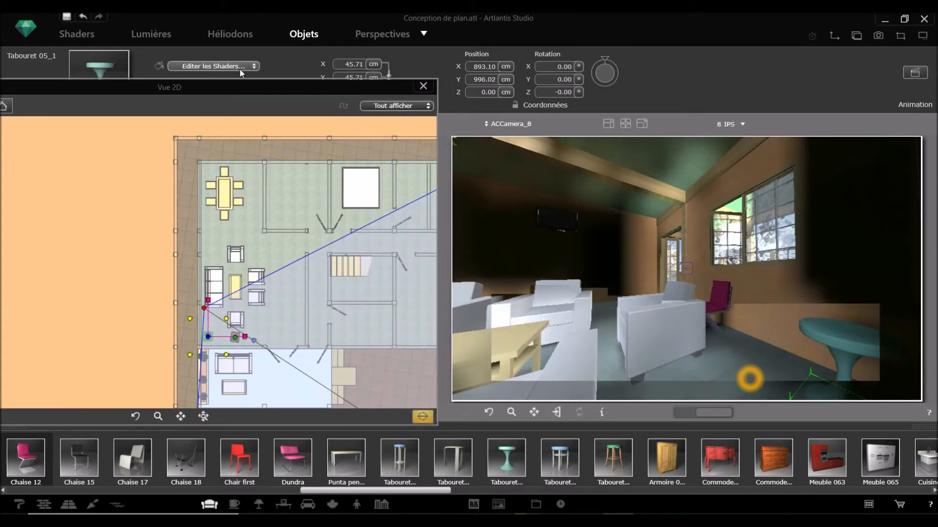
pyautogui.moveTo(245, 87); pyautogui.dragTo(293, 169)
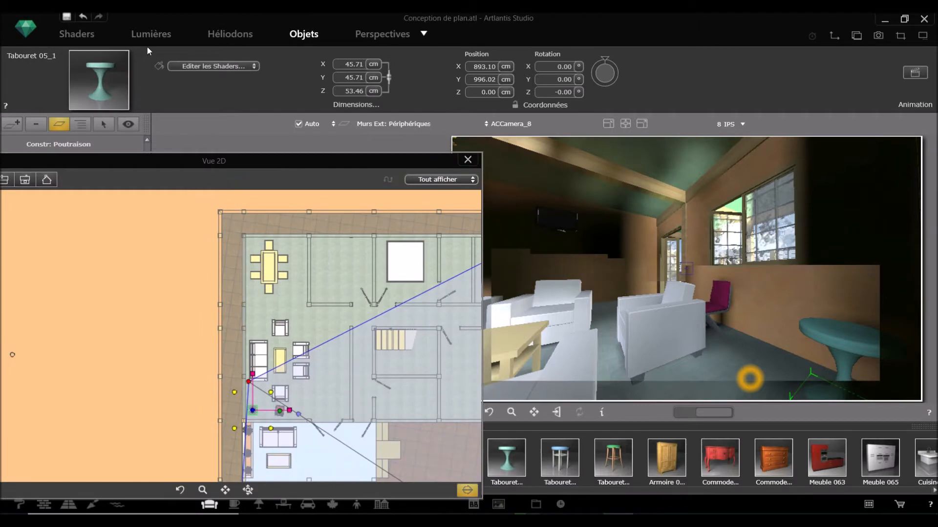
pyautogui.click(160, 35)
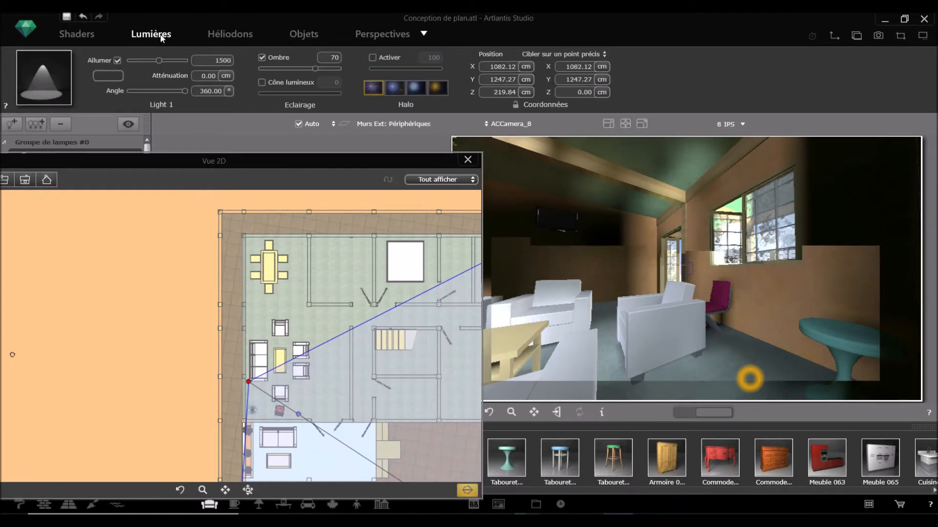
pyautogui.click(228, 32)
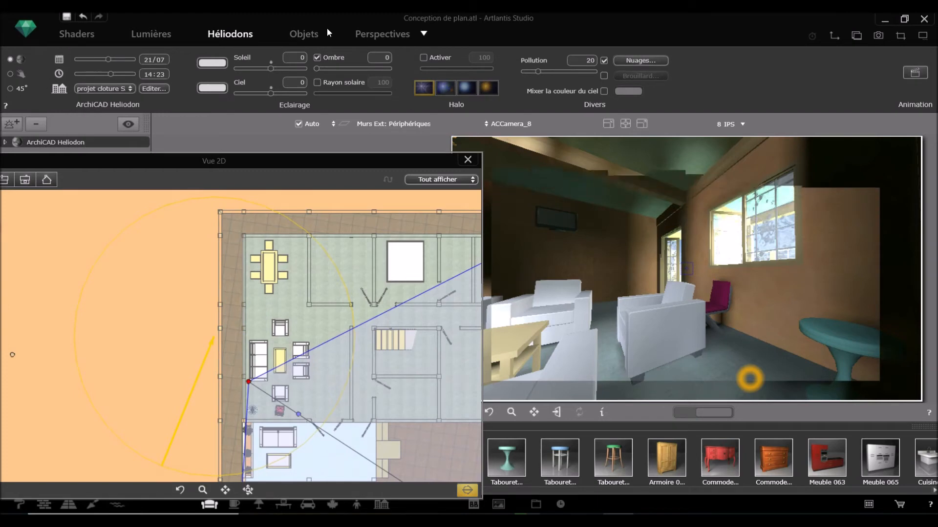
pyautogui.click(360, 33)
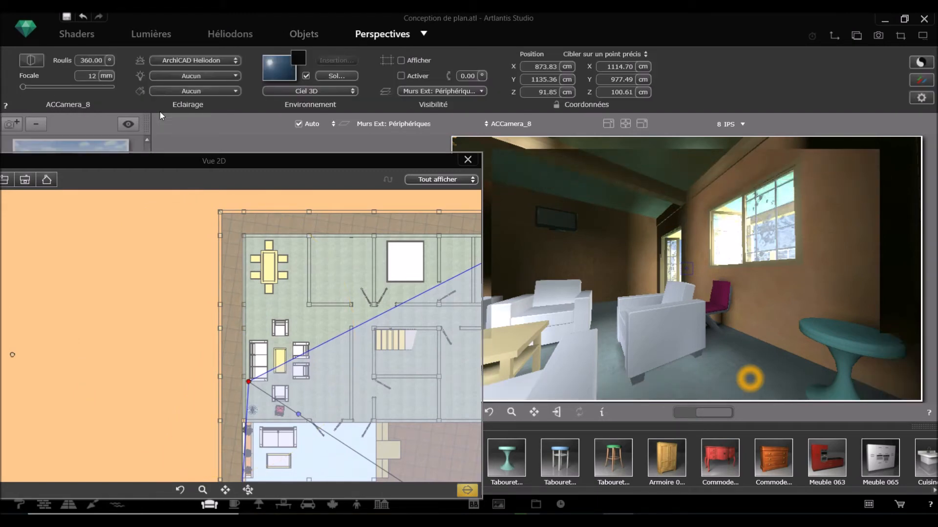
pyautogui.click(192, 77)
pyautogui.click(175, 98)
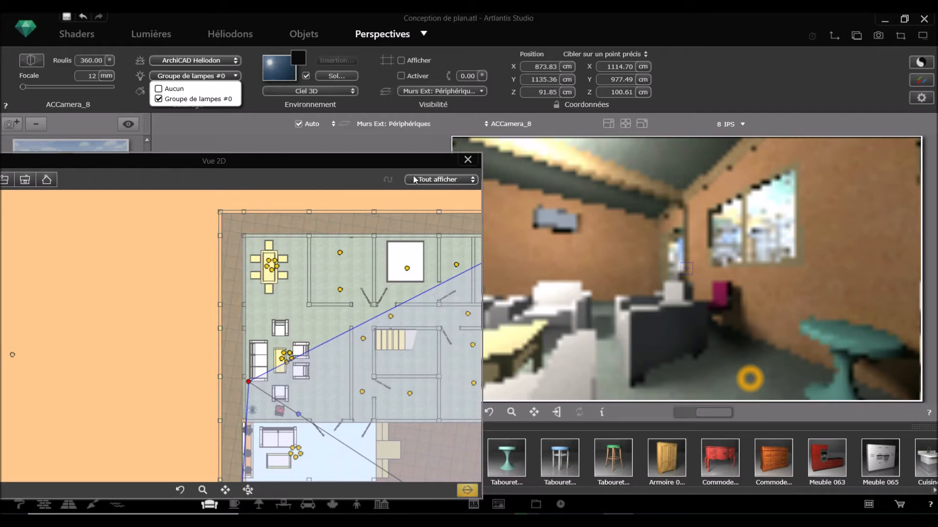
pyautogui.click(400, 158)
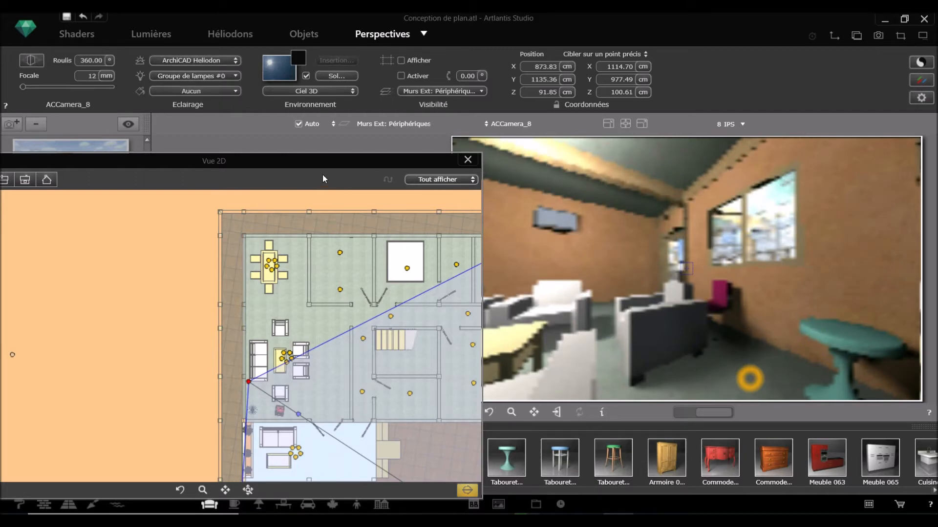
# Move ACCamera_8 beside the dining table to about X 1040, Y 1796, Z 90 cm, aimed at about X 1075, Y 1004, Z 99 cm
pyautogui.moveTo(340, 163); pyautogui.dragTo(255, 144)
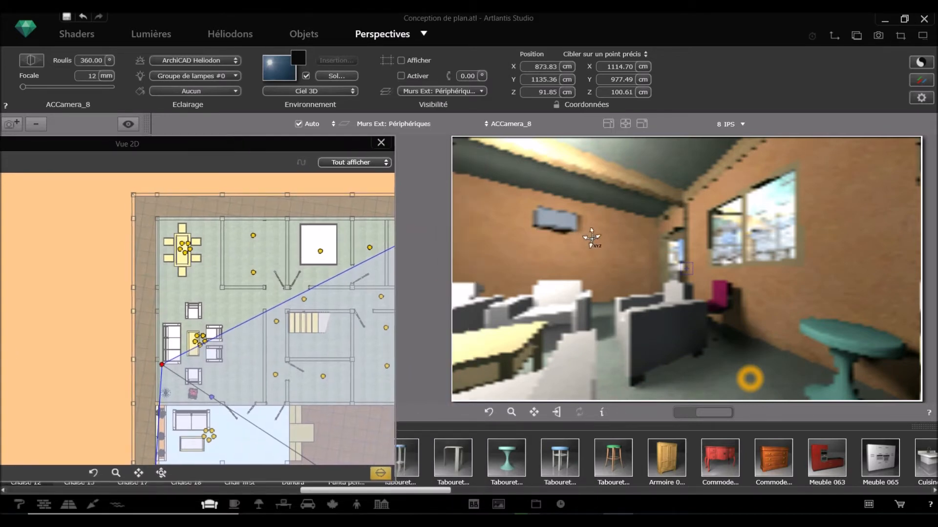
pyautogui.scroll(-2, 592, 238)
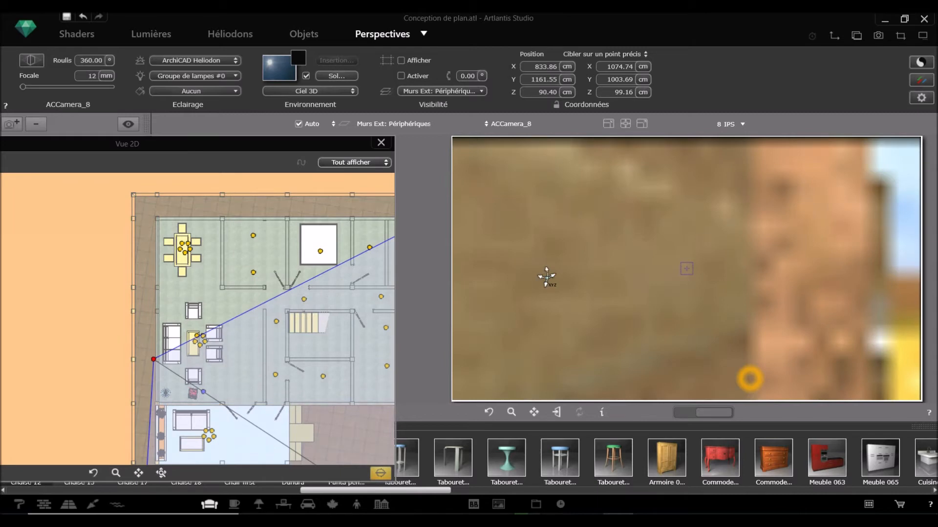
pyautogui.moveTo(154, 360); pyautogui.dragTo(197, 232)
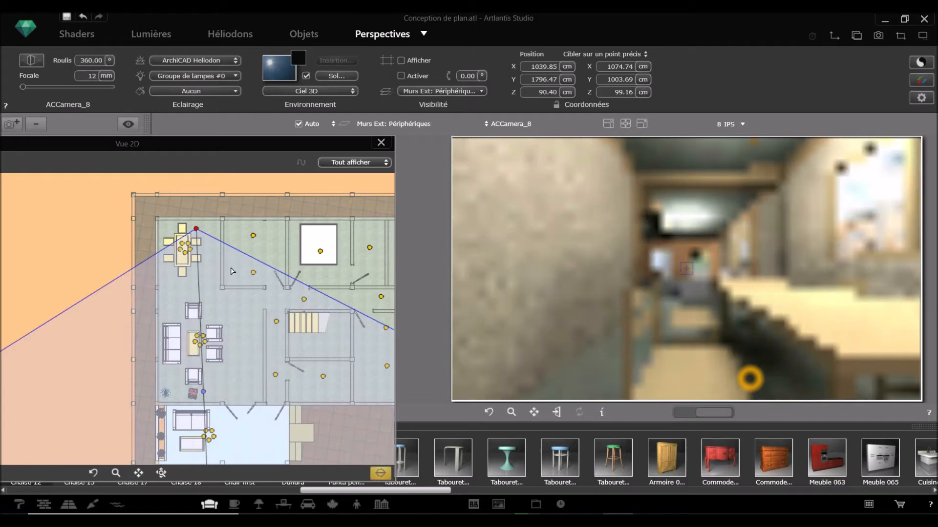
# In the front elevation, raise ACCamera_8 and shift it toward the outer wall, to about X 881, Z 235 cm
pyautogui.moveTo(83, 143); pyautogui.dragTo(223, 112)
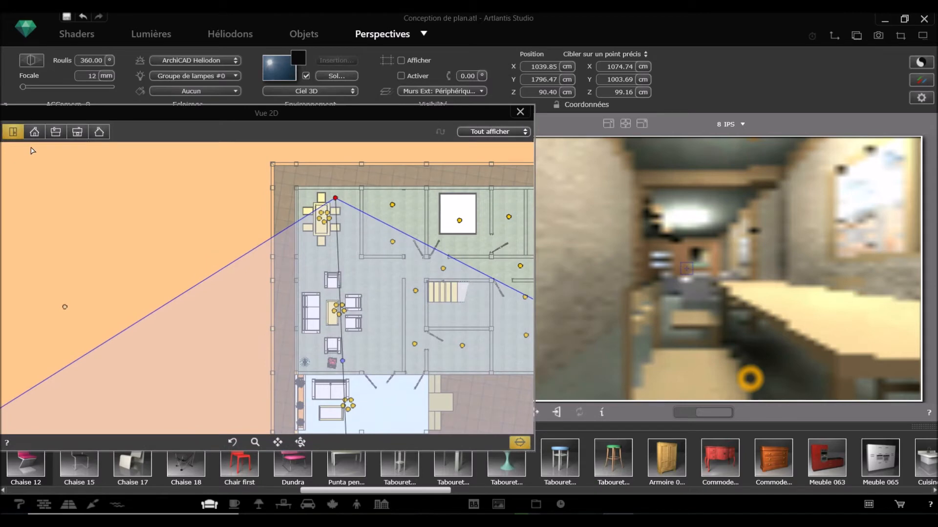
pyautogui.click(34, 132)
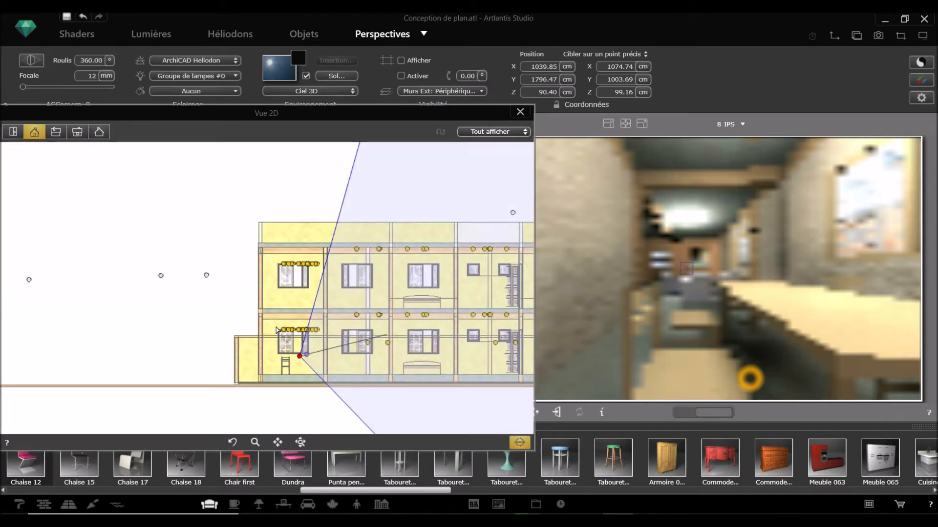
pyautogui.moveTo(300, 356); pyautogui.dragTo(272, 356)
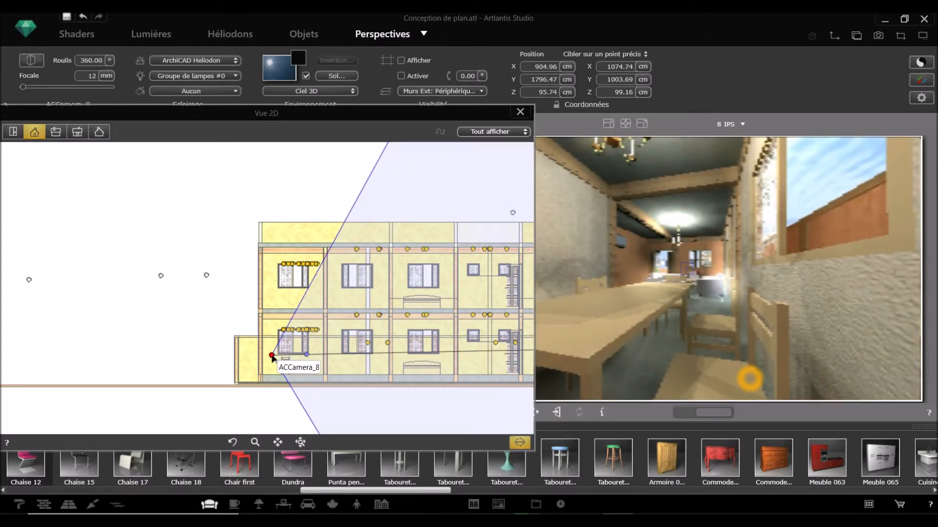
pyautogui.moveTo(272, 357); pyautogui.dragTo(264, 330)
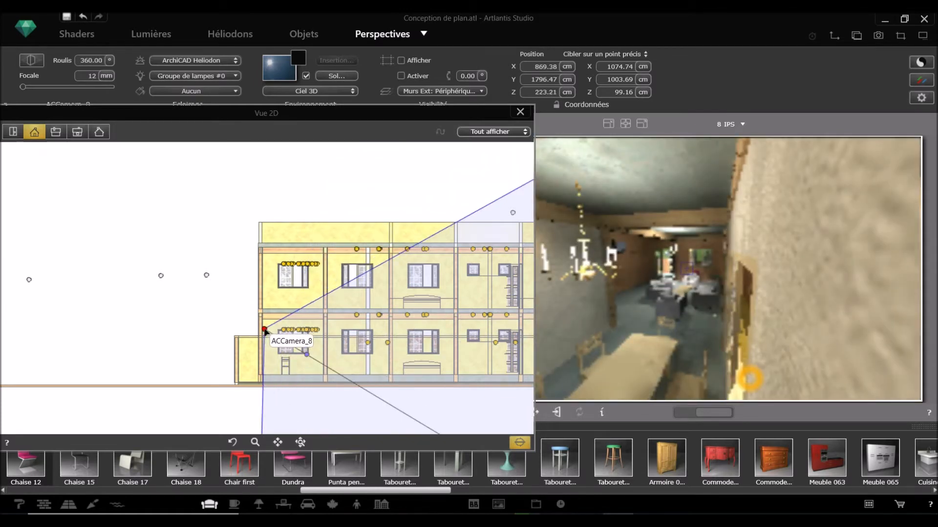
pyautogui.moveTo(264, 330); pyautogui.dragTo(267, 326)
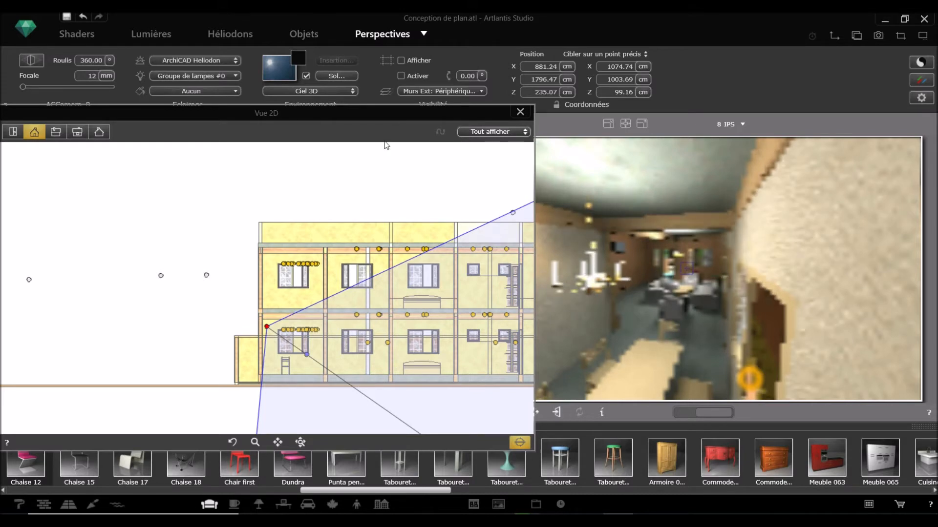
pyautogui.doubleClick(388, 114)
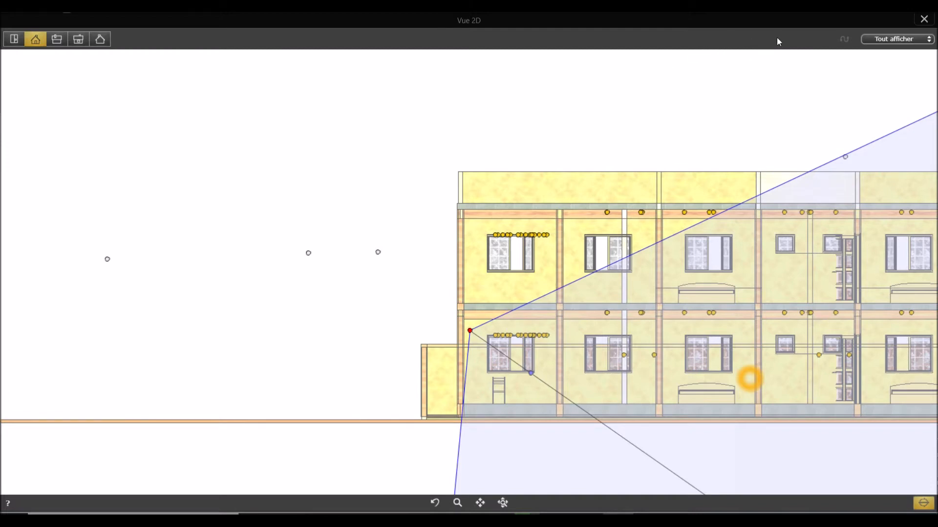
pyautogui.doubleClick(806, 18)
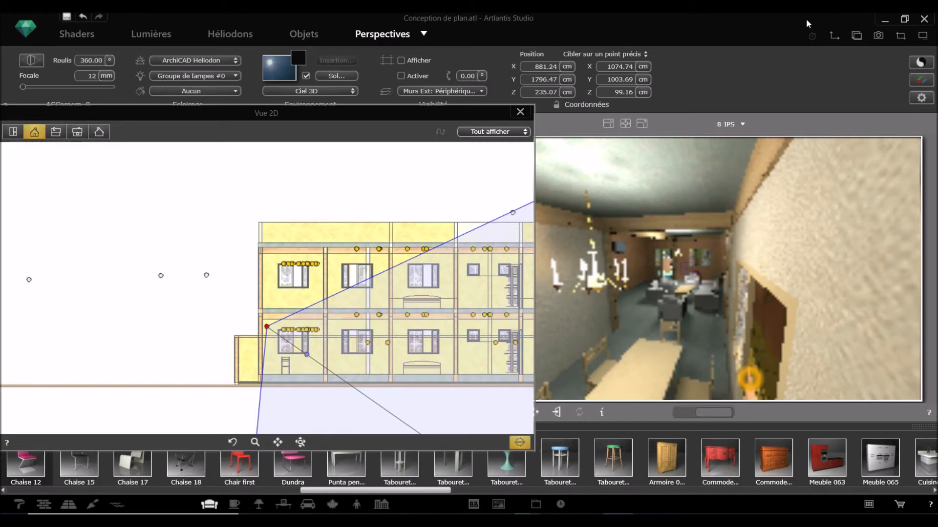
# Add a new perspective from the current camera view and return the 2D view to the floor plan
pyautogui.moveTo(324, 113); pyautogui.dragTo(315, 377)
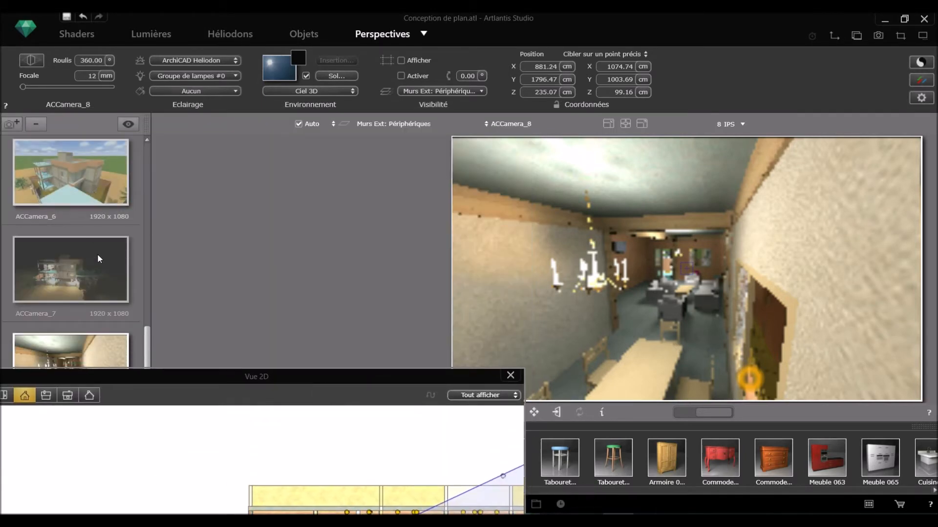
pyautogui.click(12, 125)
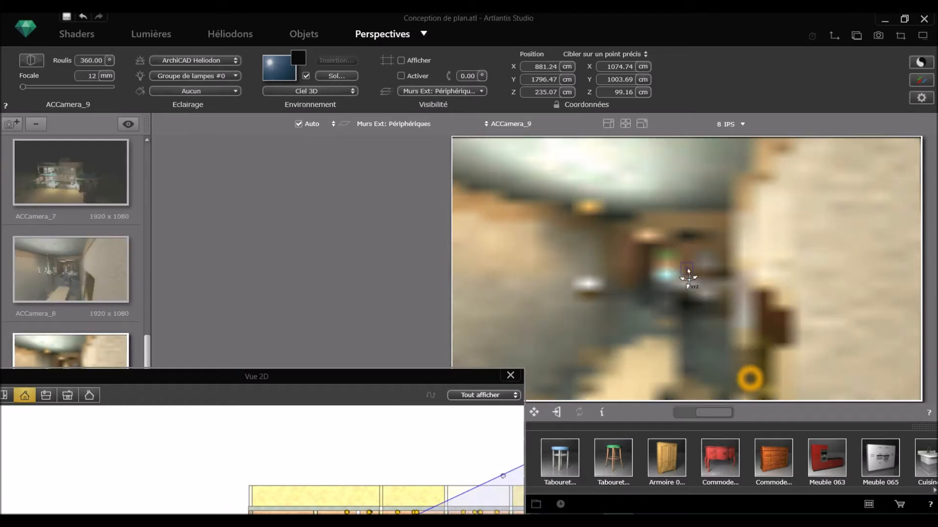
pyautogui.moveTo(412, 374); pyautogui.dragTo(416, 139)
pyautogui.click(7, 159)
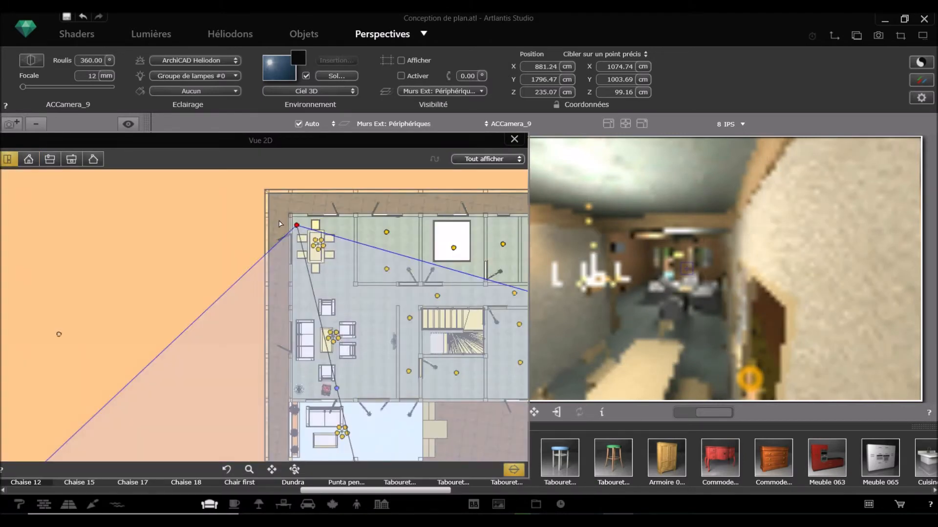
# Move ACCamera_9 to the inner side of the terrace wall, about X 1221, Y 966 cm, and aim it at about X 1153, Y 1091 cm
pyautogui.moveTo(296, 225); pyautogui.dragTo(402, 348)
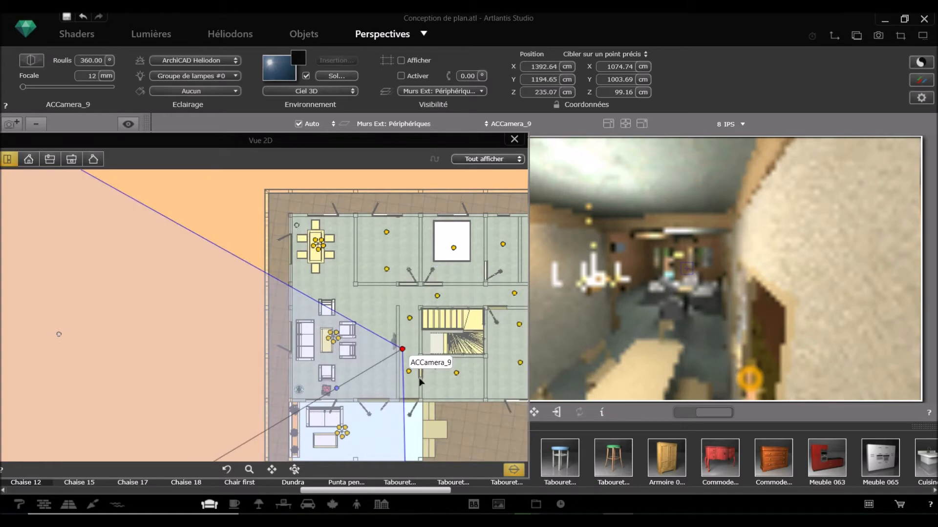
pyautogui.moveTo(421, 382); pyautogui.dragTo(378, 400)
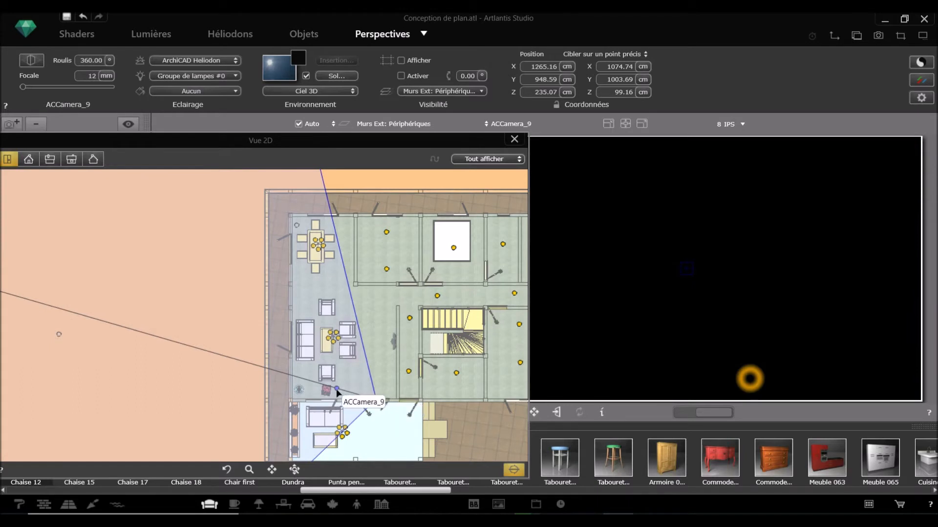
pyautogui.moveTo(337, 387); pyautogui.dragTo(353, 371)
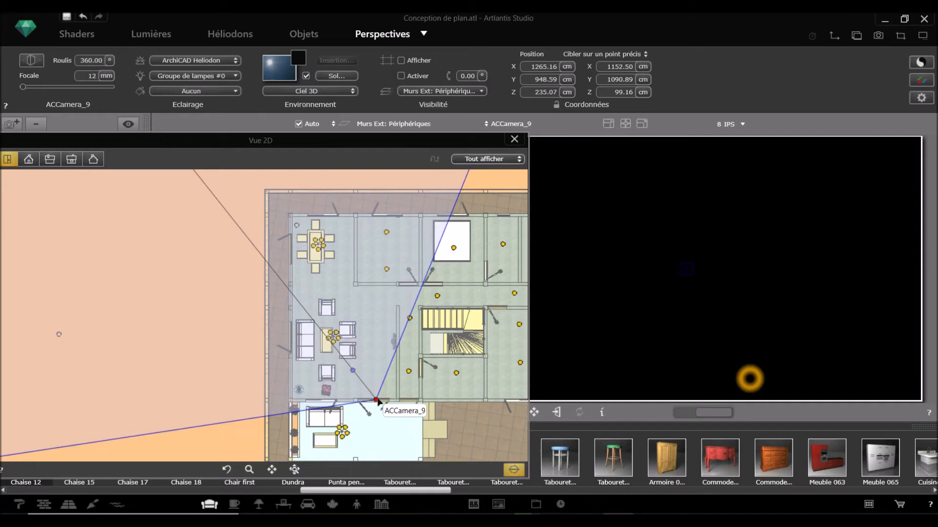
pyautogui.moveTo(379, 401); pyautogui.dragTo(366, 398)
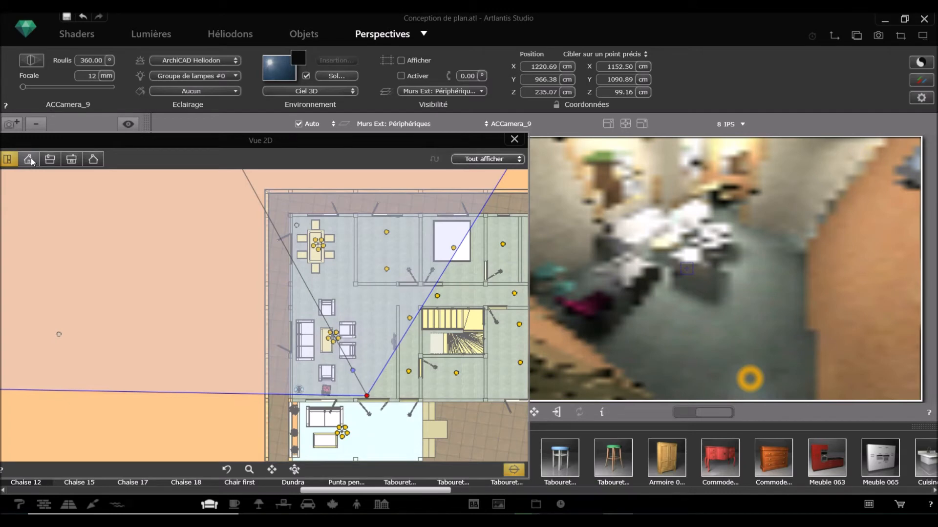
# In the front elevation, raise ACCamera_9 to about Z 256 cm and widen its view to a 10 mm focal length
pyautogui.click(31, 157)
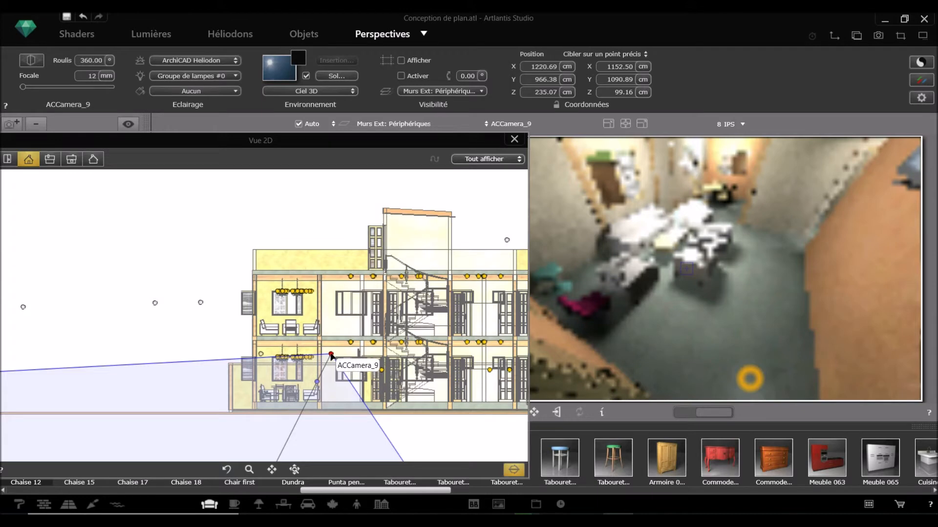
pyautogui.moveTo(331, 354); pyautogui.dragTo(332, 350)
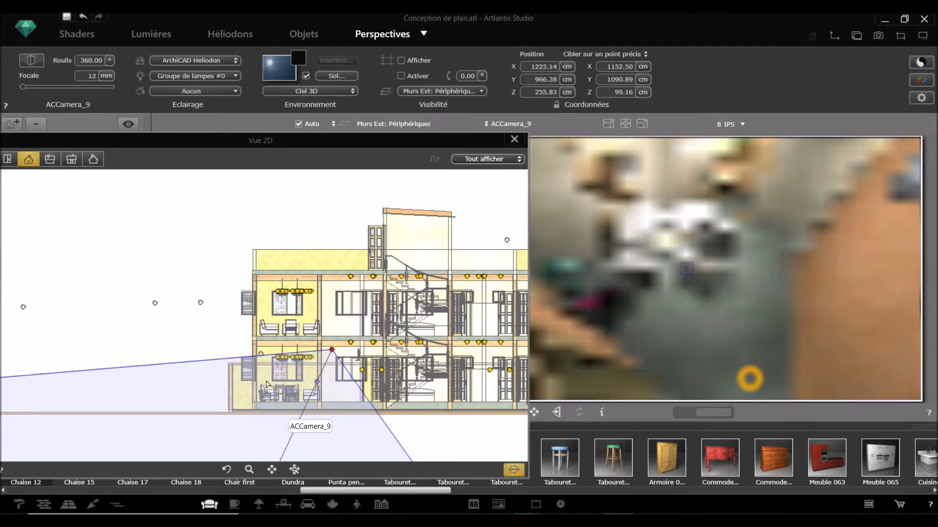
pyautogui.moveTo(227, 361); pyautogui.dragTo(219, 340)
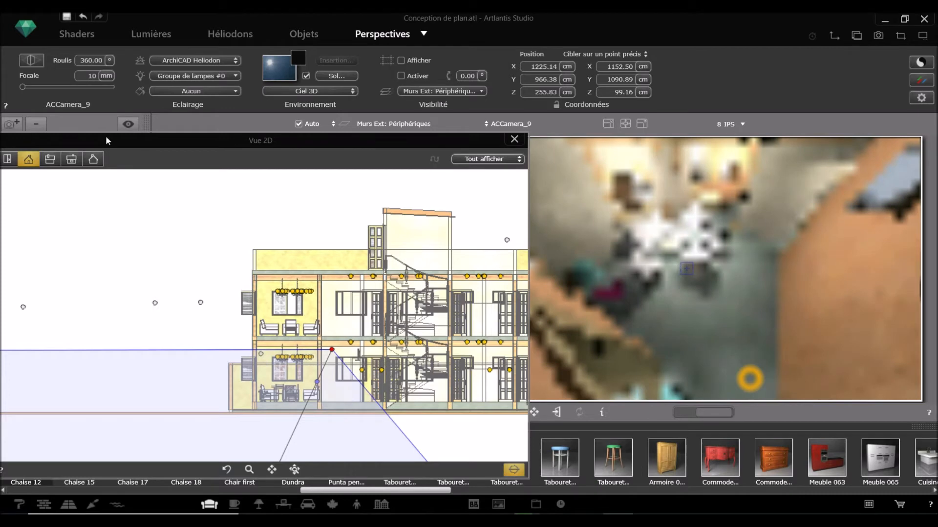
# Add a new perspective from the ACCamera_9 view and return the 2D view to the floor plan
pyautogui.moveTo(121, 142); pyautogui.dragTo(182, 203)
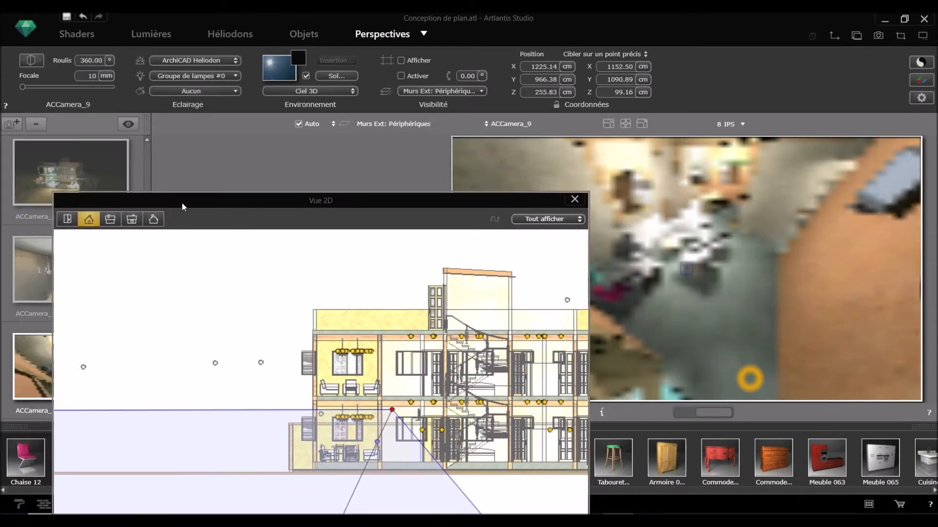
pyautogui.click(16, 123)
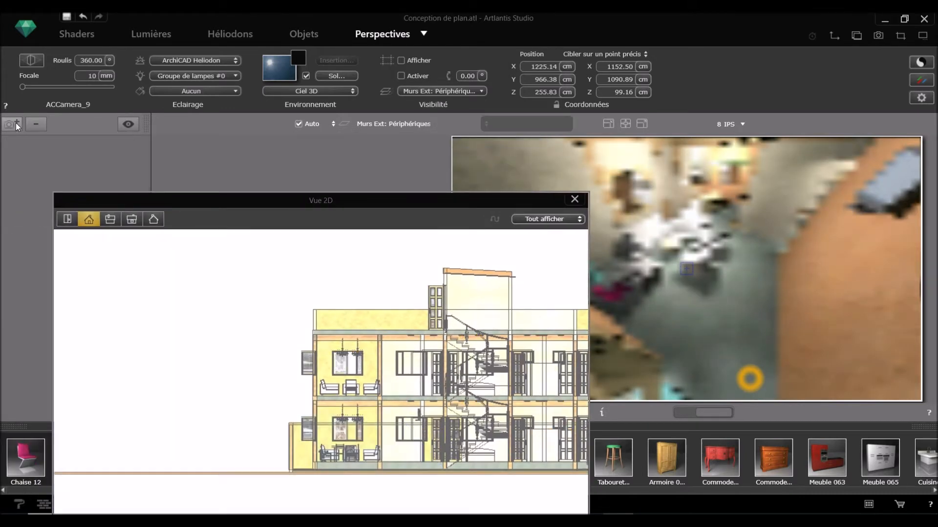
pyautogui.moveTo(346, 200); pyautogui.dragTo(308, 151)
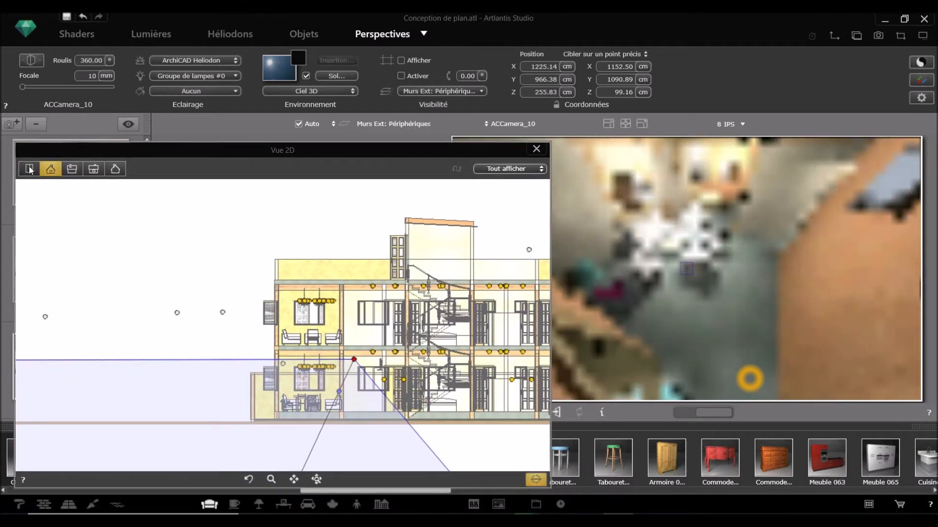
pyautogui.click(29, 168)
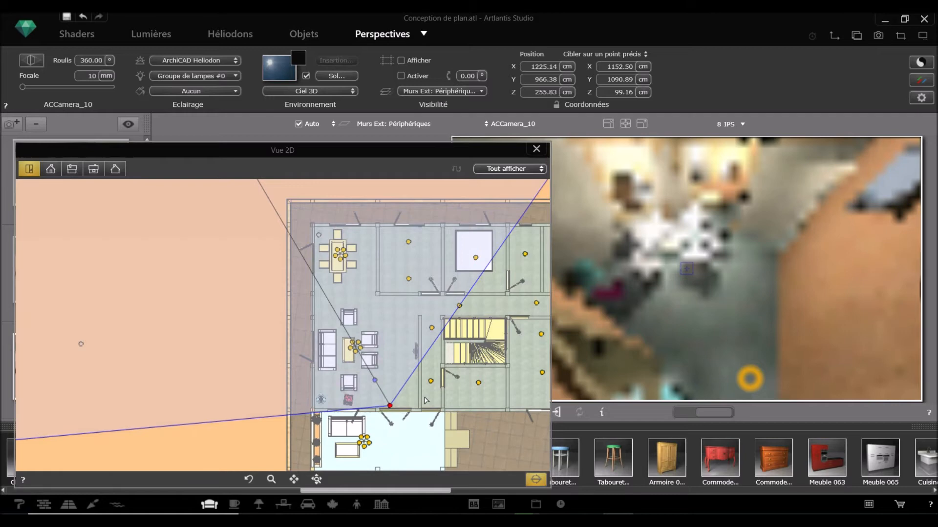
# Try ACCamera_10 at several living room positions, ending at about X 1132, Y 1260 cm, with a 59 mm focal length
pyautogui.moveTo(358, 152); pyautogui.dragTo(301, 142)
pyautogui.moveTo(334, 398); pyautogui.dragTo(295, 400)
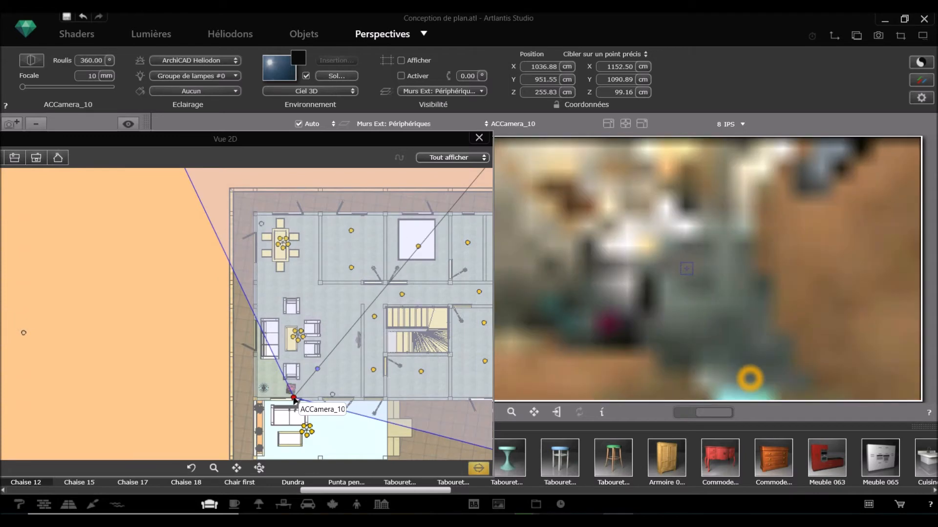
pyautogui.moveTo(337, 344); pyautogui.dragTo(350, 303)
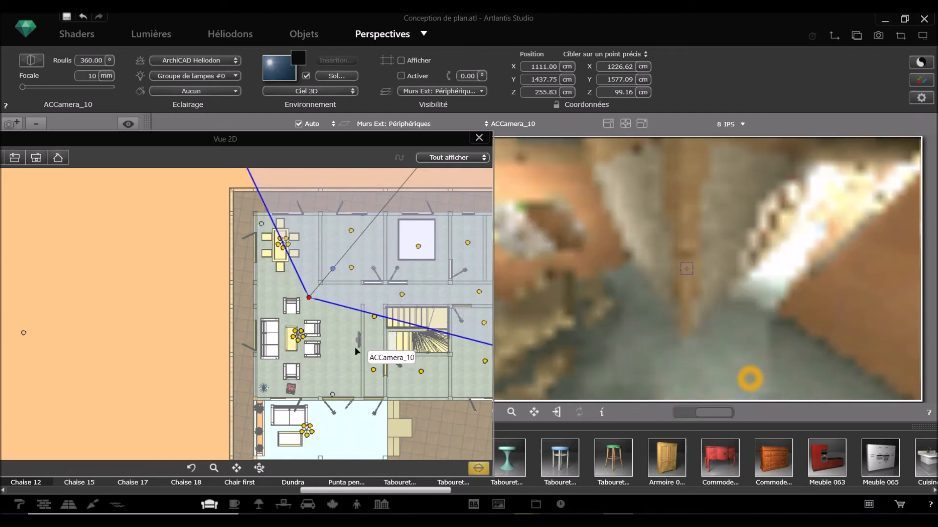
pyautogui.moveTo(272, 224); pyautogui.dragTo(361, 254)
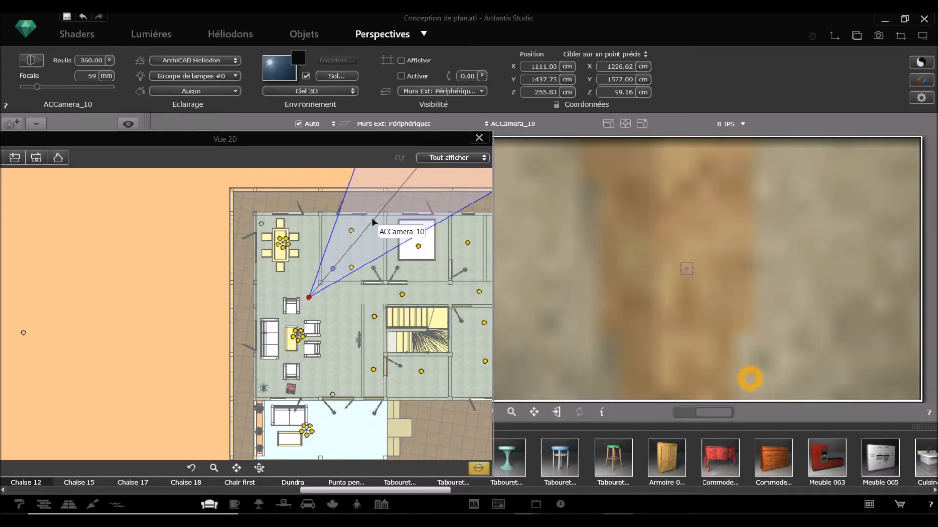
pyautogui.moveTo(372, 220); pyautogui.dragTo(380, 239)
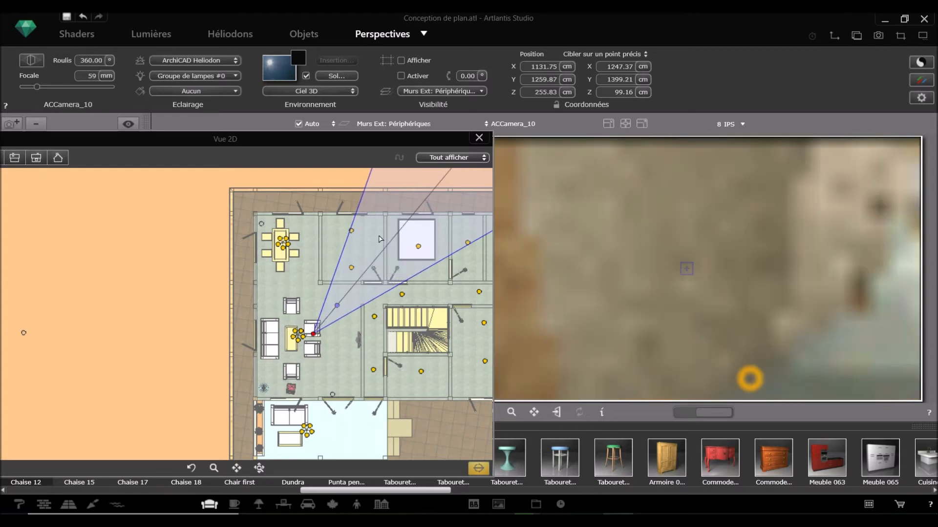
# Move ACCamera_10 behind the armchair facing the dining table, to about X 1028, Y 1448 cm, and set its focal length to 10 mm
pyautogui.scroll(-8, 372, 231)
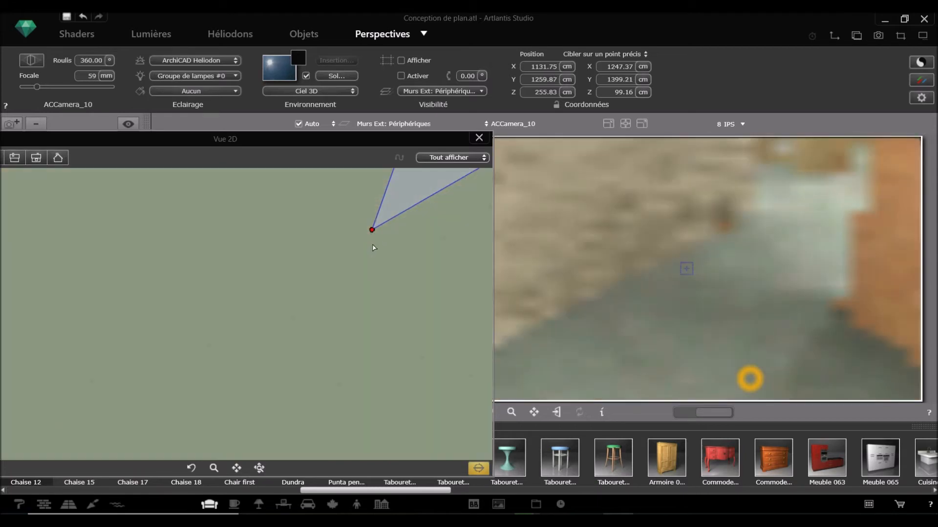
pyautogui.scroll(6, 373, 224)
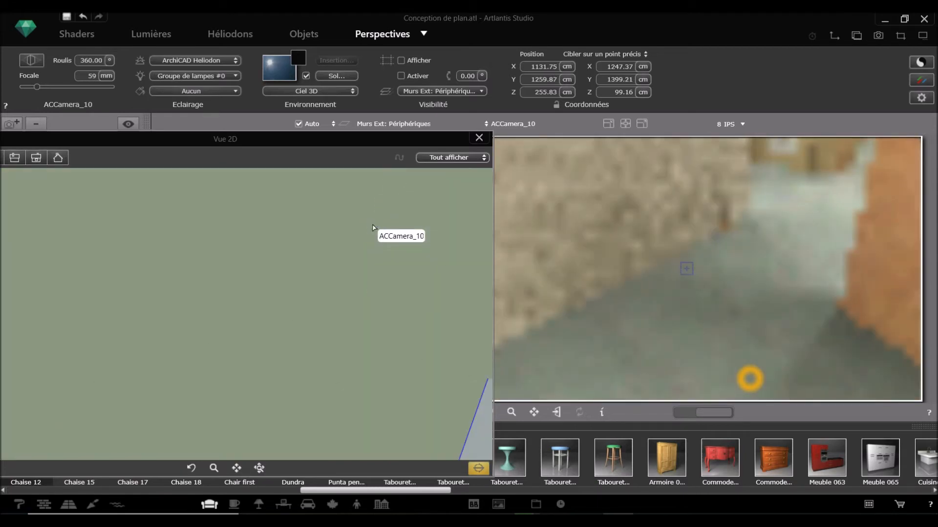
pyautogui.click(191, 469)
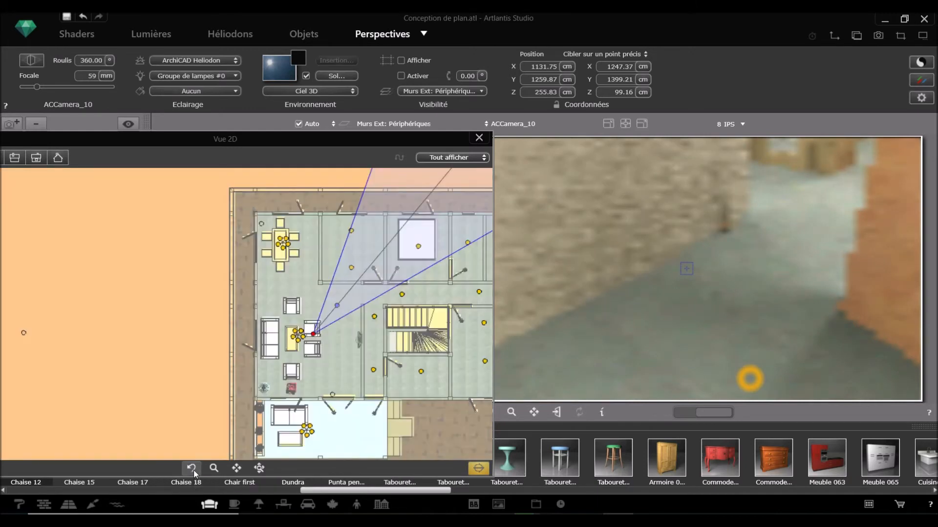
pyautogui.scroll(3, 343, 329)
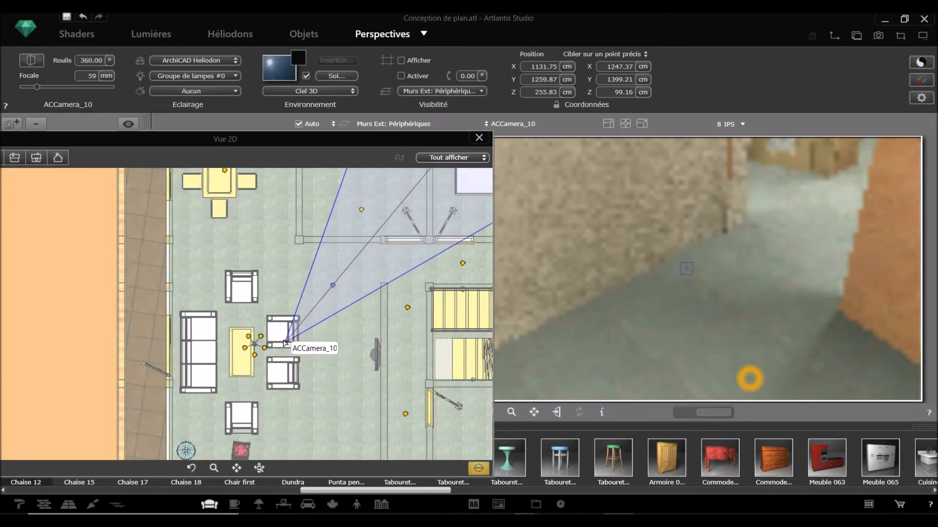
pyautogui.moveTo(285, 342); pyautogui.dragTo(261, 259)
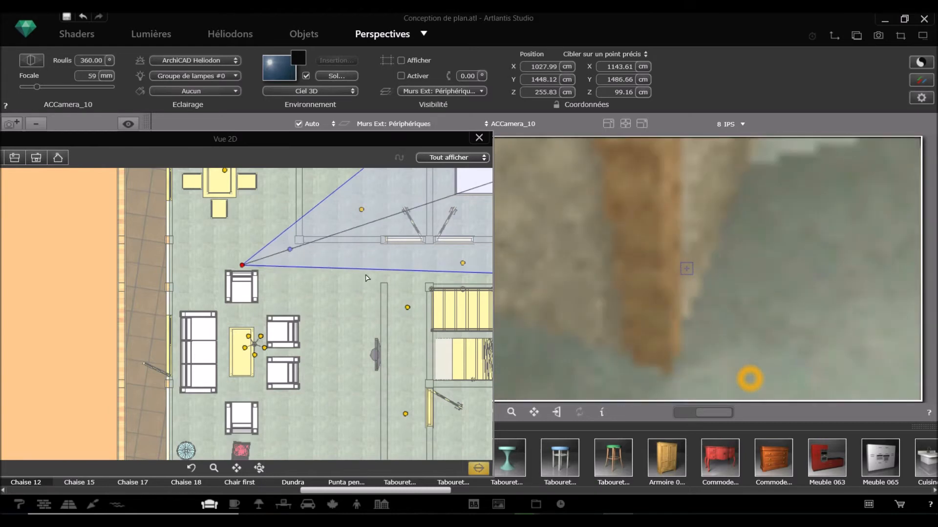
pyautogui.moveTo(363, 285); pyautogui.dragTo(331, 361)
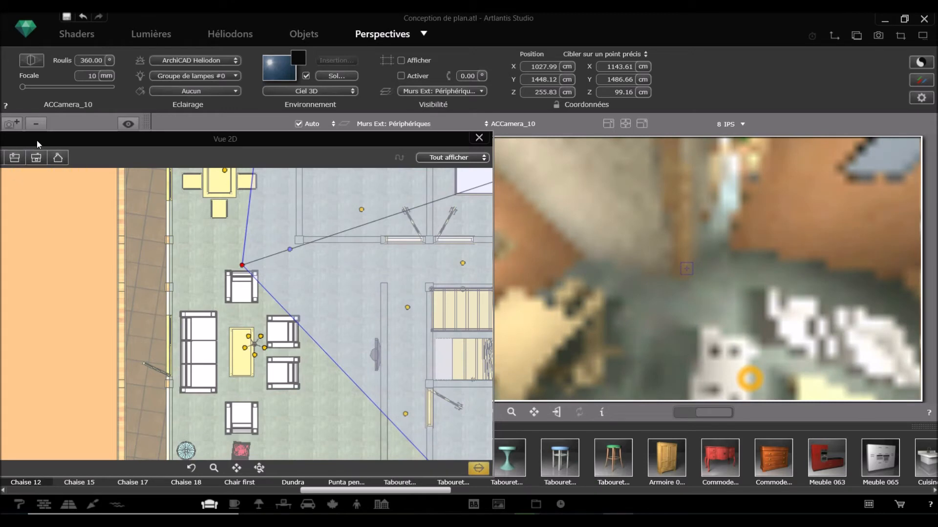
# In the front elevation, shift ACCamera_10 toward the outer wall to about X 929, Z 259 cm, and return to the floor plan
pyautogui.moveTo(37, 140); pyautogui.dragTo(107, 140)
pyautogui.click(69, 159)
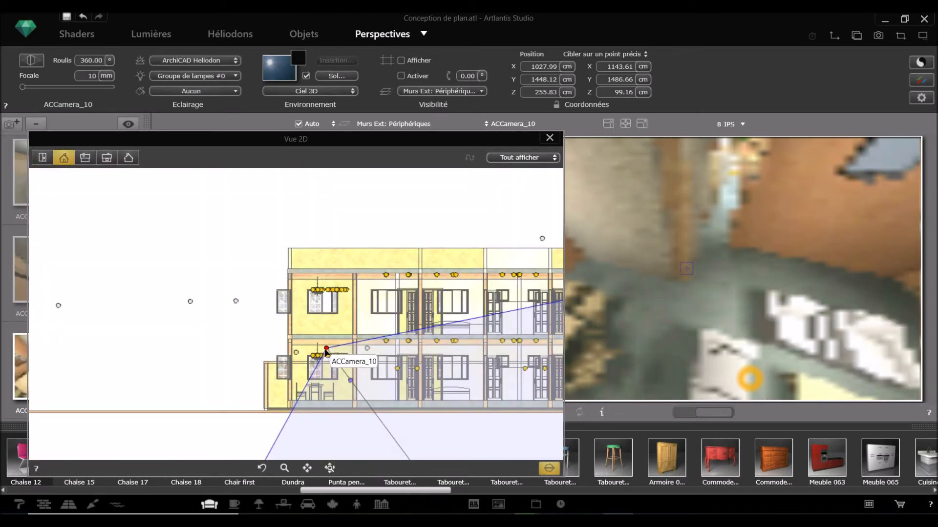
pyautogui.moveTo(322, 351); pyautogui.dragTo(306, 349)
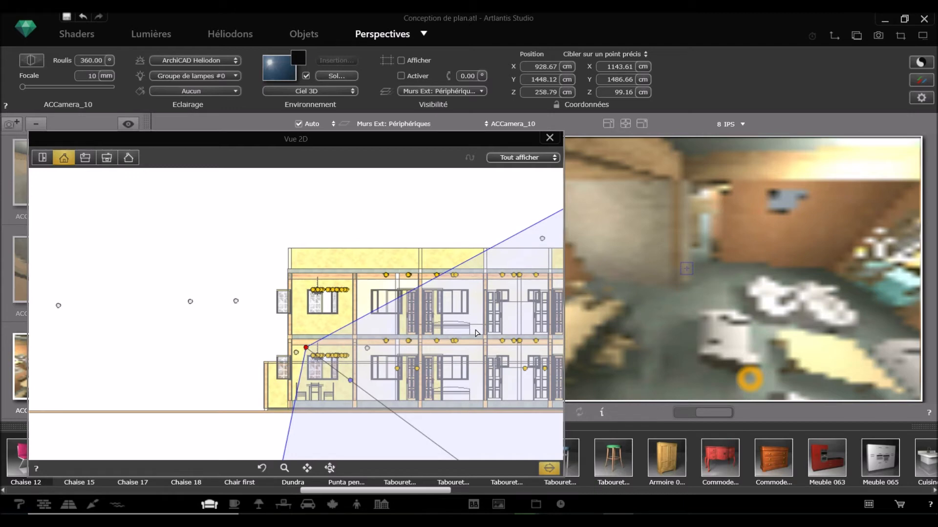
pyautogui.click(43, 157)
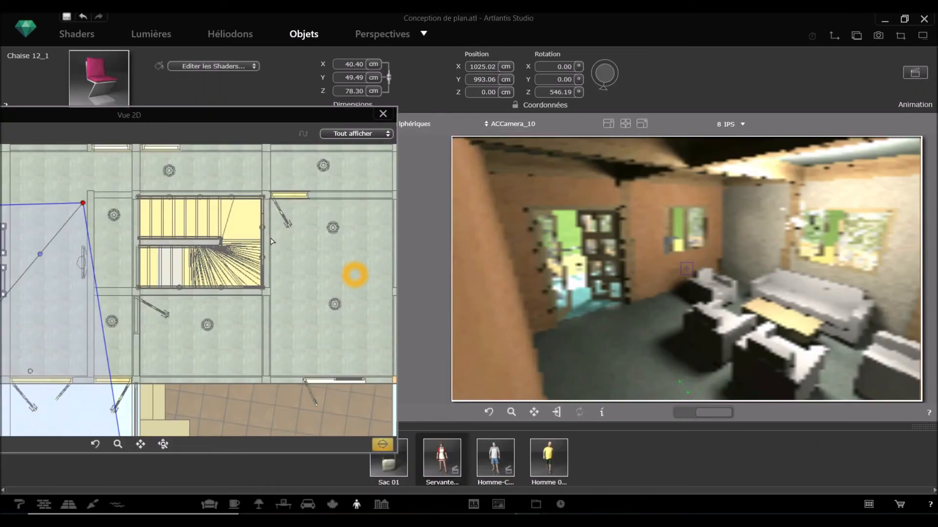
pyautogui.click(299, 270)
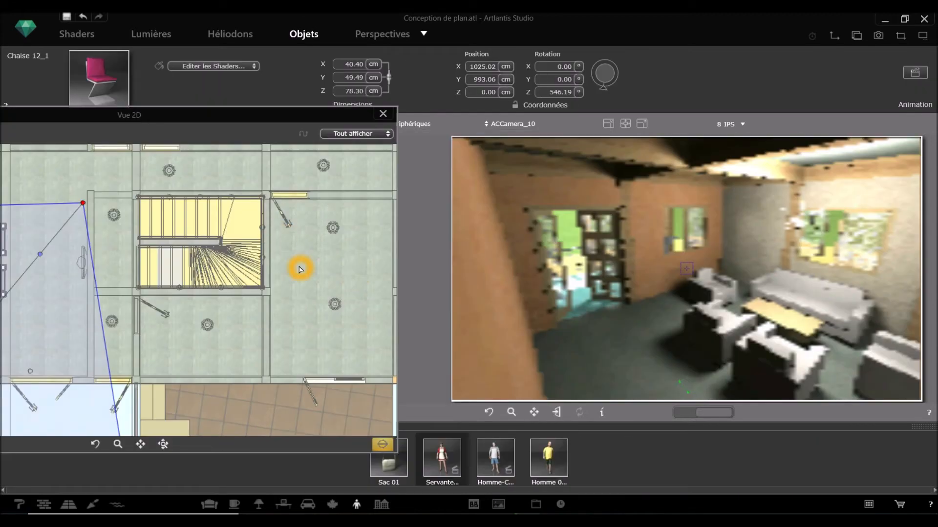
pyautogui.click(293, 279)
pyautogui.click(264, 160)
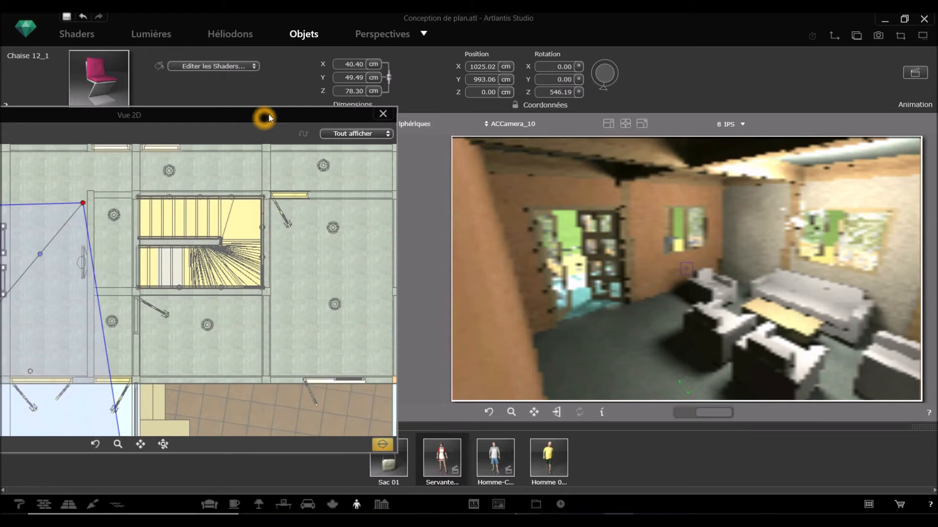
pyautogui.moveTo(269, 114); pyautogui.dragTo(296, 108)
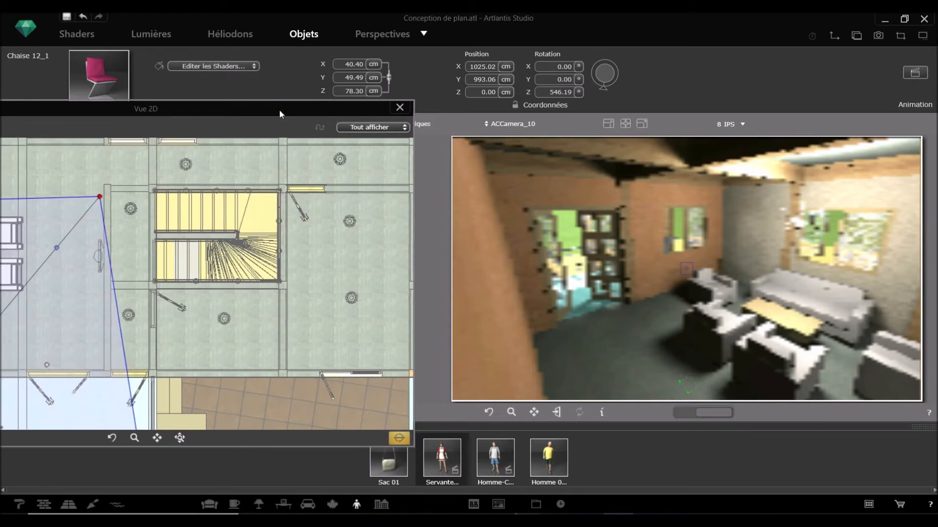
pyautogui.click(694, 302)
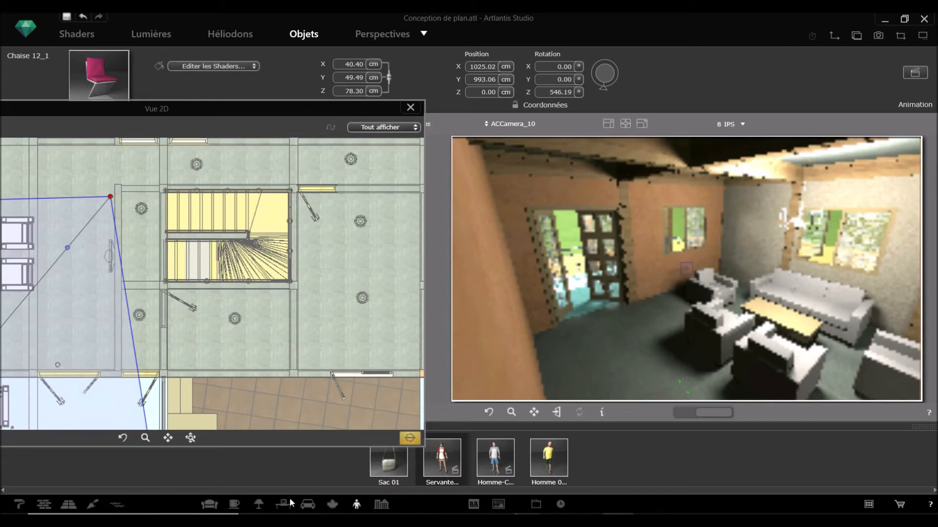
# Place the Homme 0002 figure from the people catalogue beside the armchairs, at about X 1210, Y 1164, Z 320 cm
pyautogui.click(360, 505)
pyautogui.click(372, 411)
pyautogui.moveTo(278, 116); pyautogui.dragTo(289, 58)
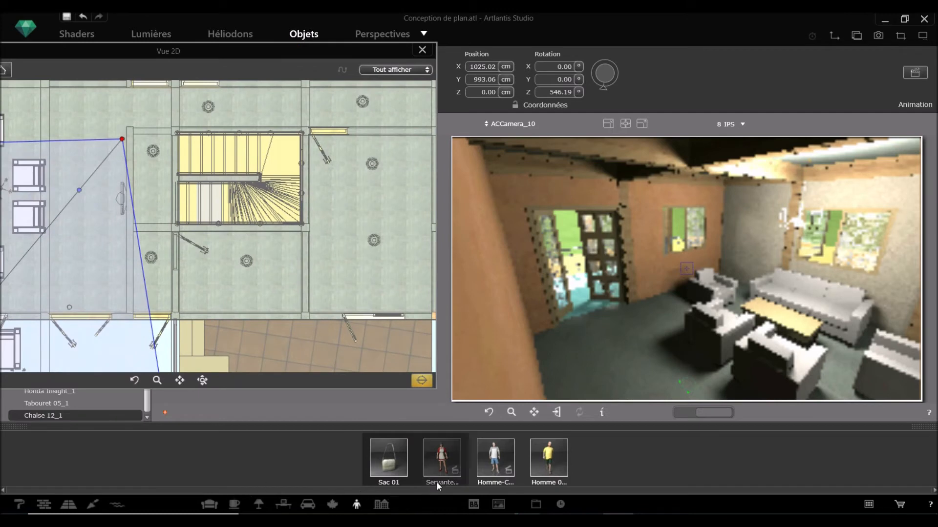
pyautogui.click(462, 469)
pyautogui.click(511, 467)
pyautogui.click(538, 467)
pyautogui.moveTo(540, 468); pyautogui.dragTo(64, 226)
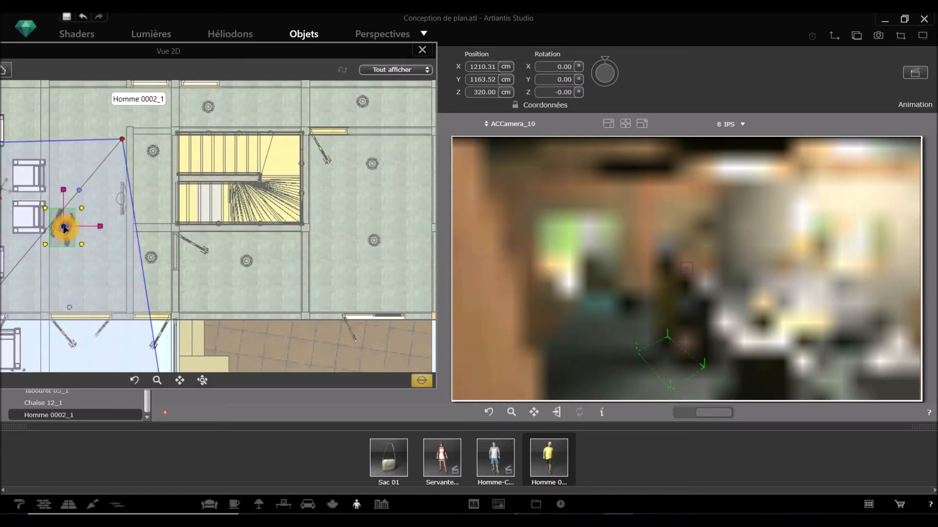
# Move the man toward the terrace door, to about X 1270, Y 1035 cm, and bring the full 2D view window into sight
pyautogui.click(133, 300)
pyautogui.click(62, 226)
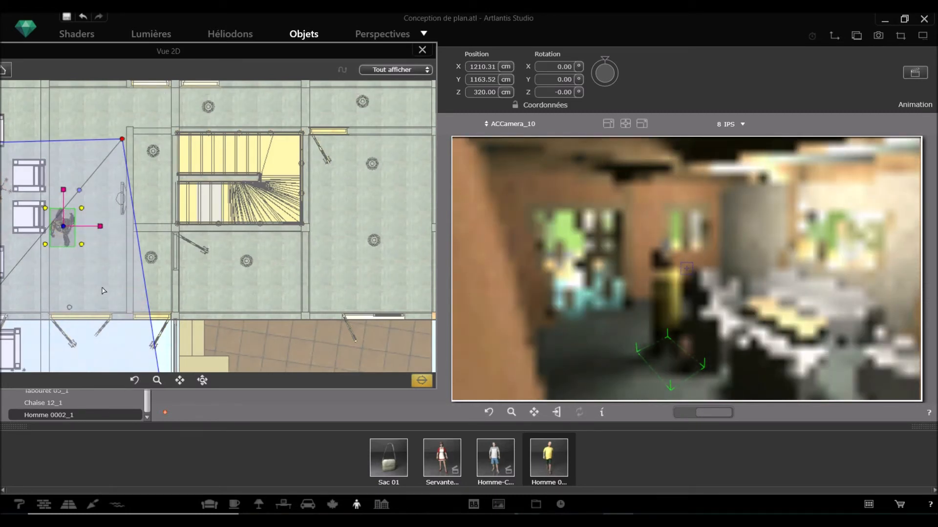
pyautogui.click(63, 226)
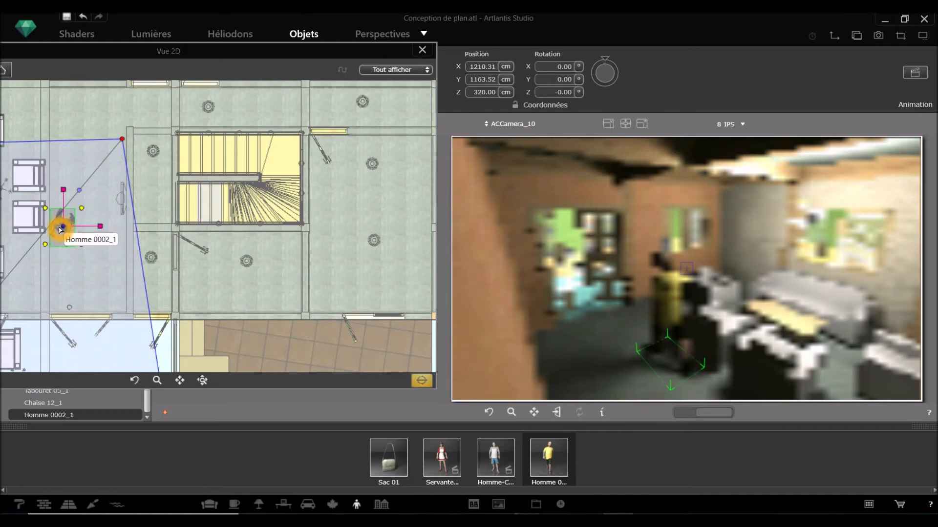
pyautogui.click(63, 192)
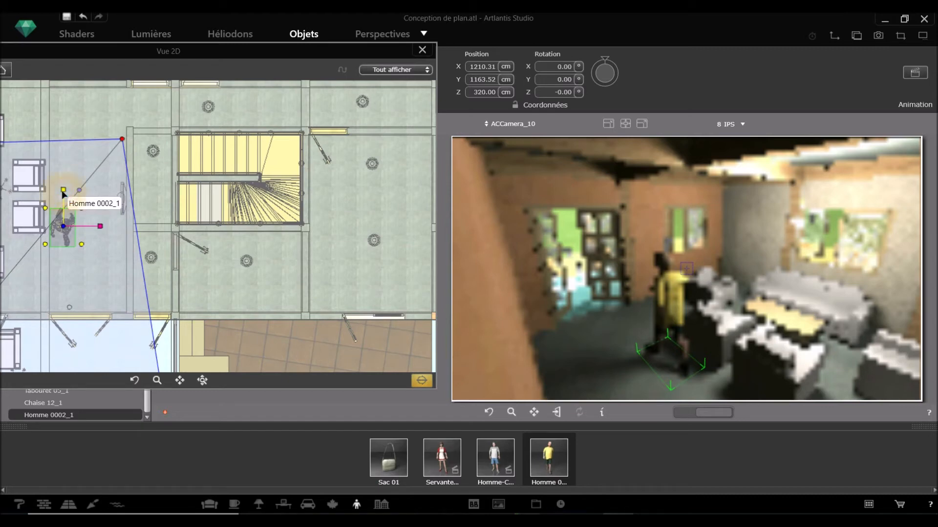
pyautogui.moveTo(63, 191); pyautogui.dragTo(89, 278)
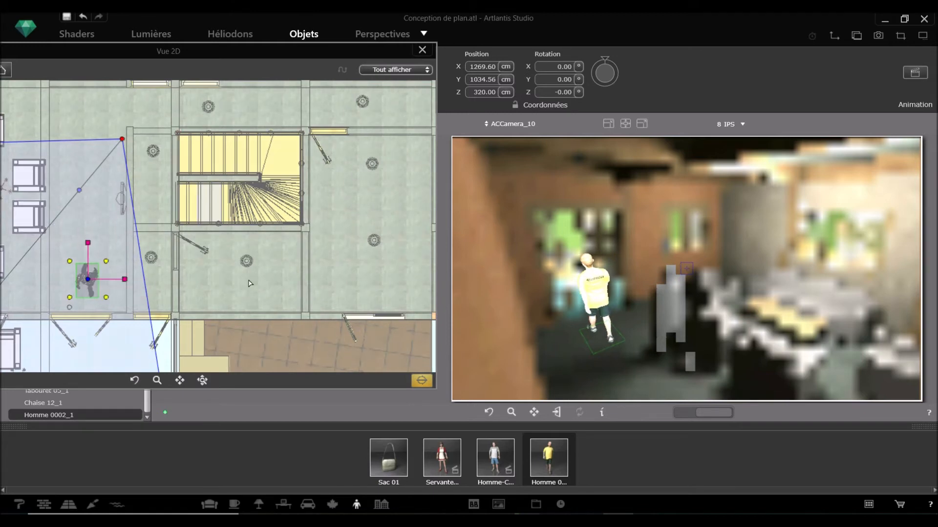
pyautogui.moveTo(300, 52); pyautogui.dragTo(445, 42)
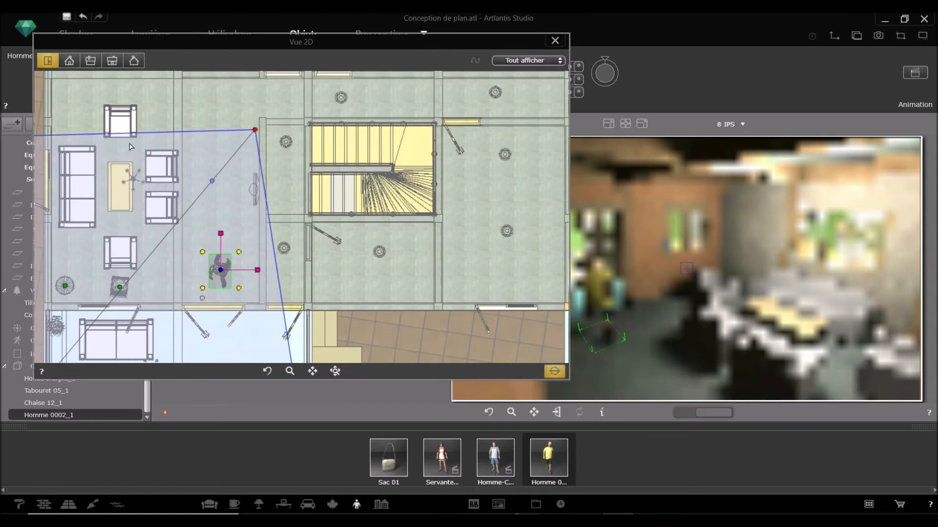
# Duplicate the ACCamera_10 living room perspective and close the 2D view window
pyautogui.moveTo(358, 48); pyautogui.dragTo(318, 62)
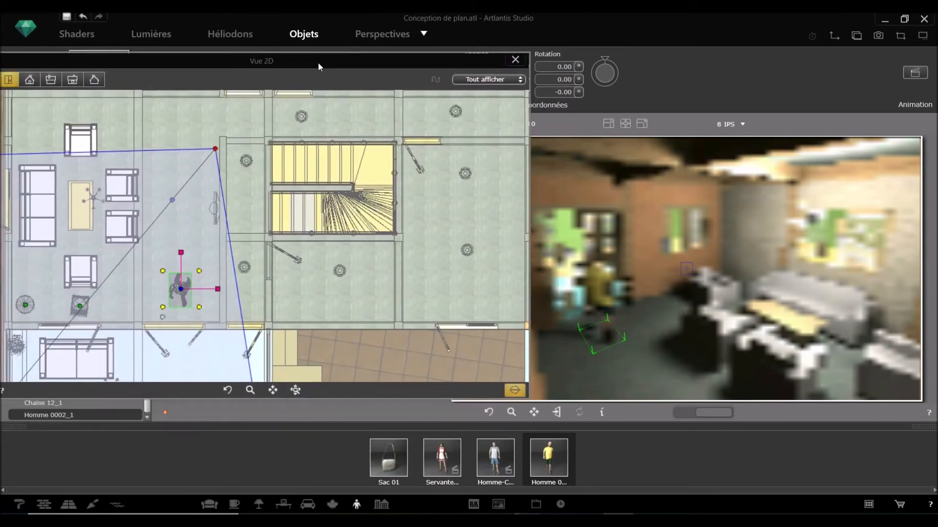
pyautogui.click(381, 35)
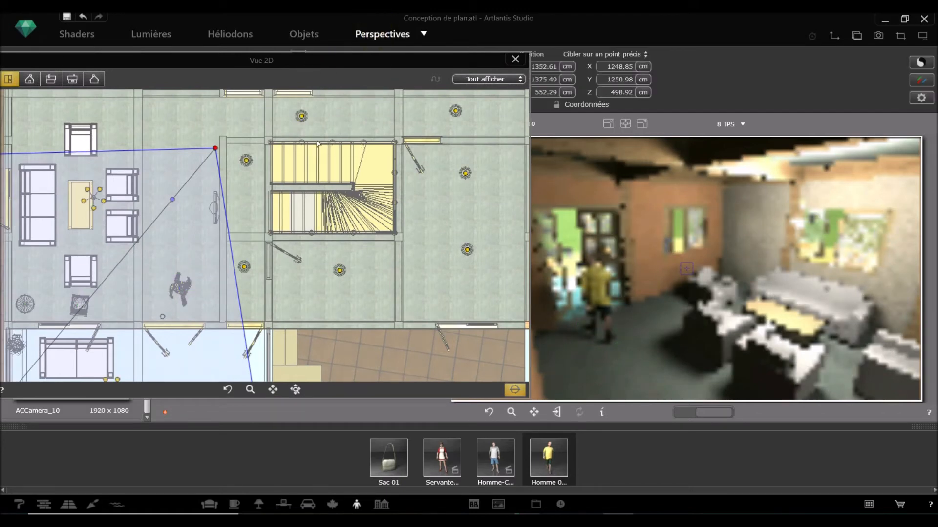
pyautogui.moveTo(318, 61); pyautogui.dragTo(442, 119)
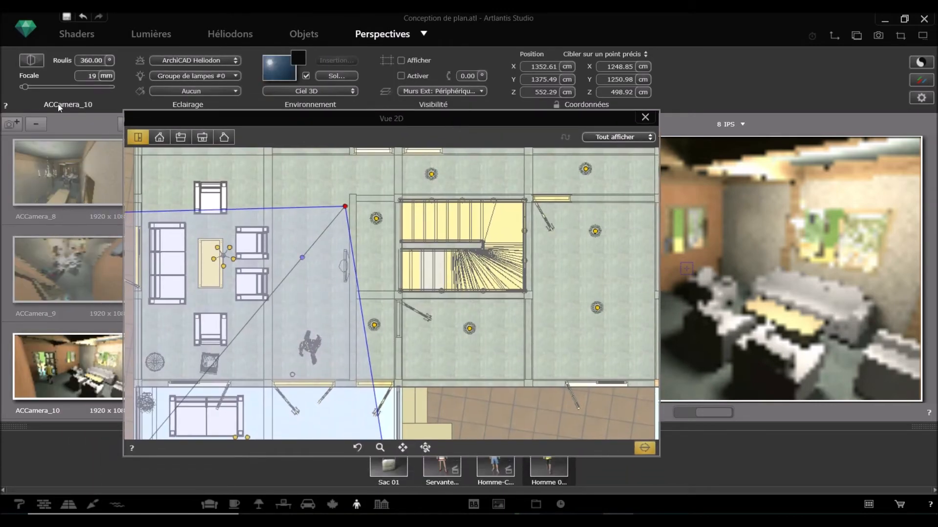
pyautogui.click(15, 124)
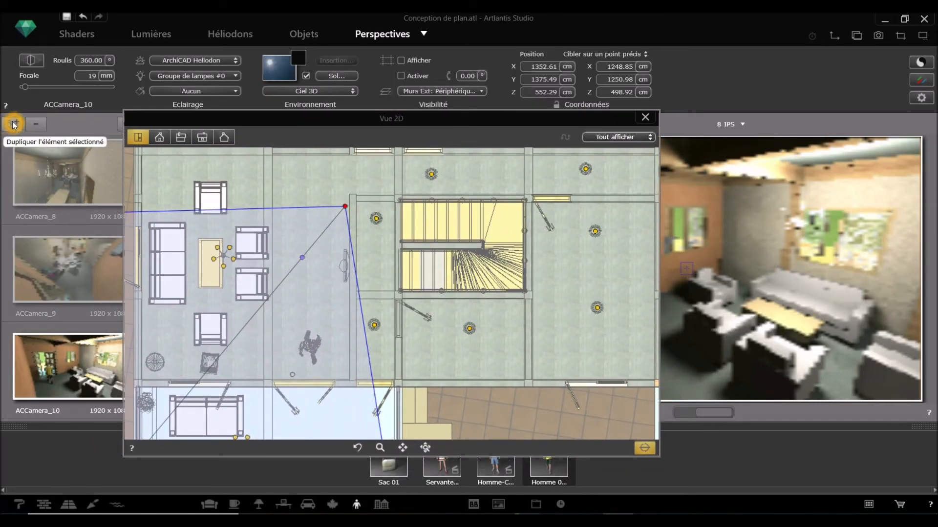
pyautogui.click(14, 124)
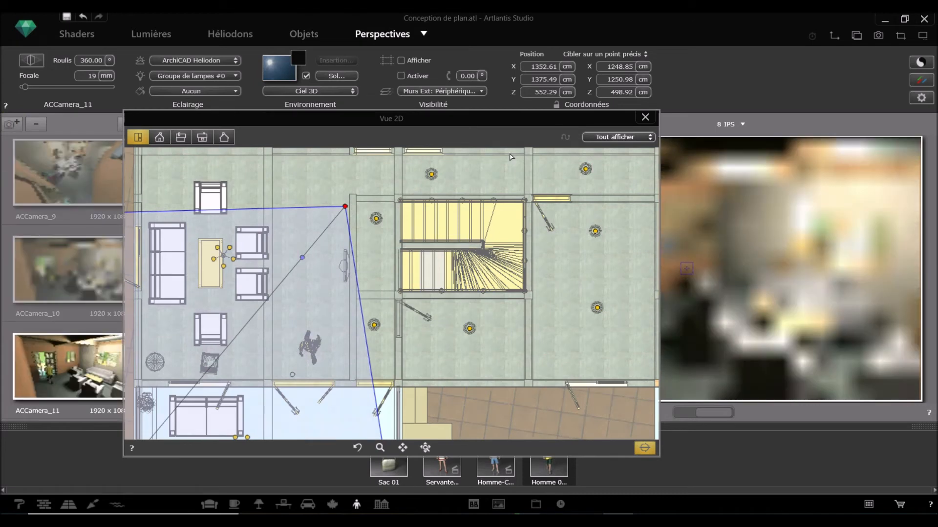
pyautogui.click(646, 117)
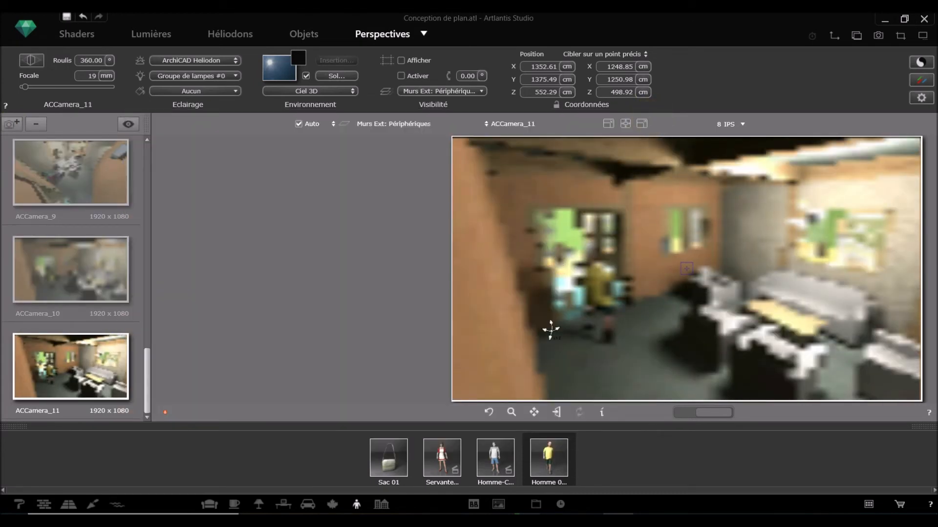
pyautogui.click(385, 298)
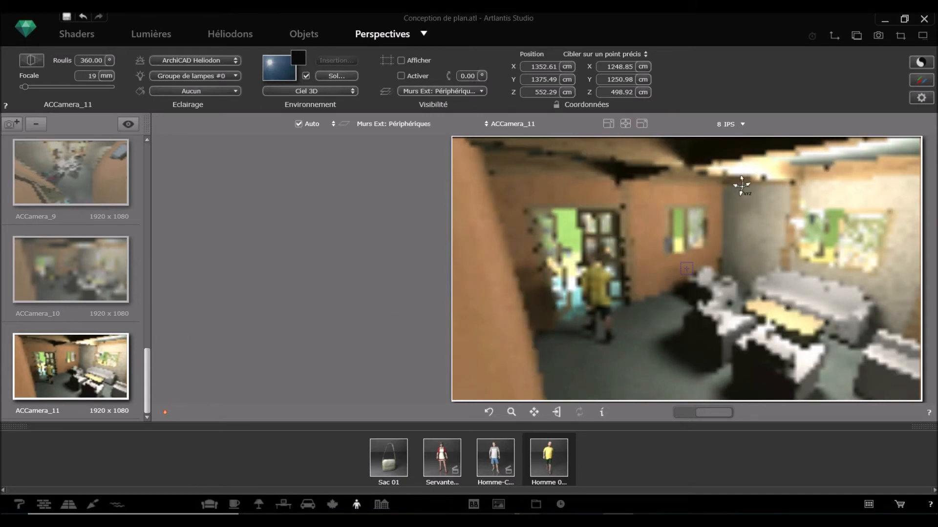
pyautogui.click(870, 136)
pyautogui.click(844, 223)
pyautogui.click(848, 293)
pyautogui.click(836, 270)
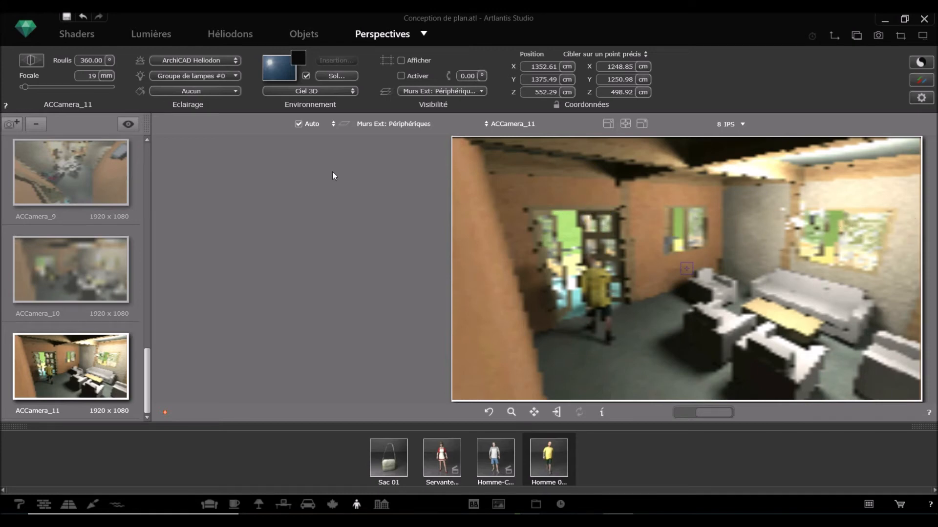
# Set the new perspective's lamp group to Aucun to compare the lighting, and restore Groupe de lampes #0
pyautogui.click(216, 76)
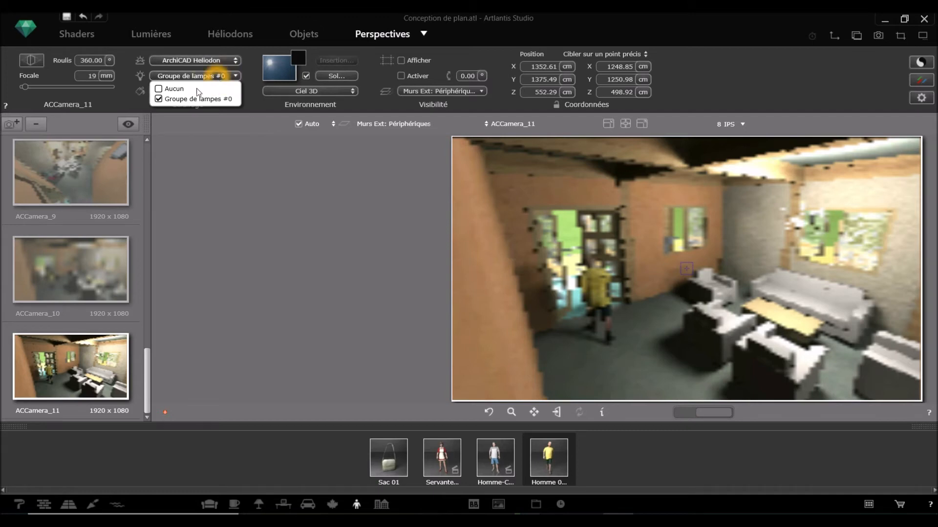
pyautogui.click(183, 89)
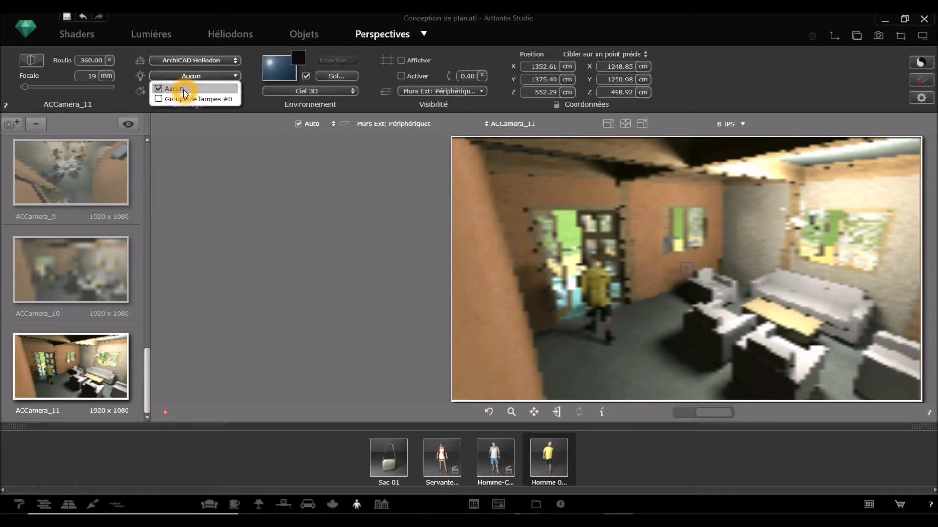
pyautogui.click(745, 336)
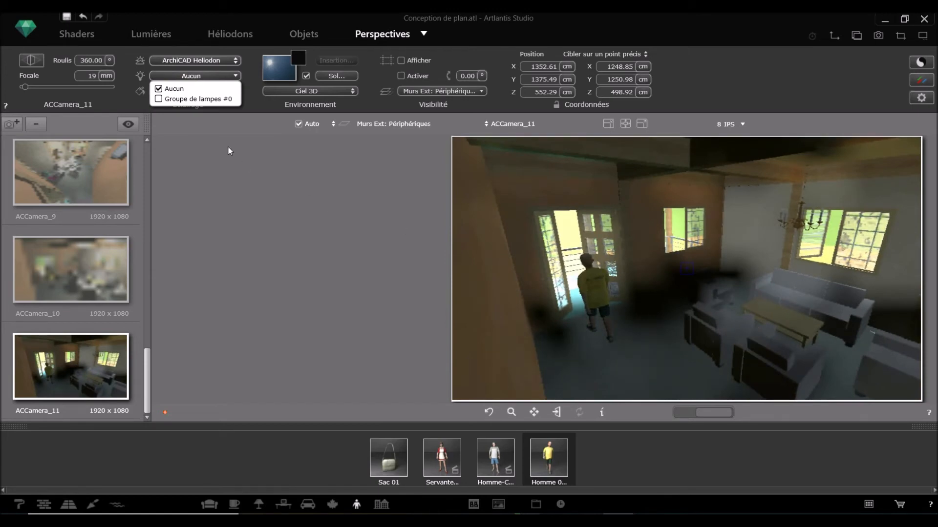
pyautogui.click(181, 99)
pyautogui.click(285, 205)
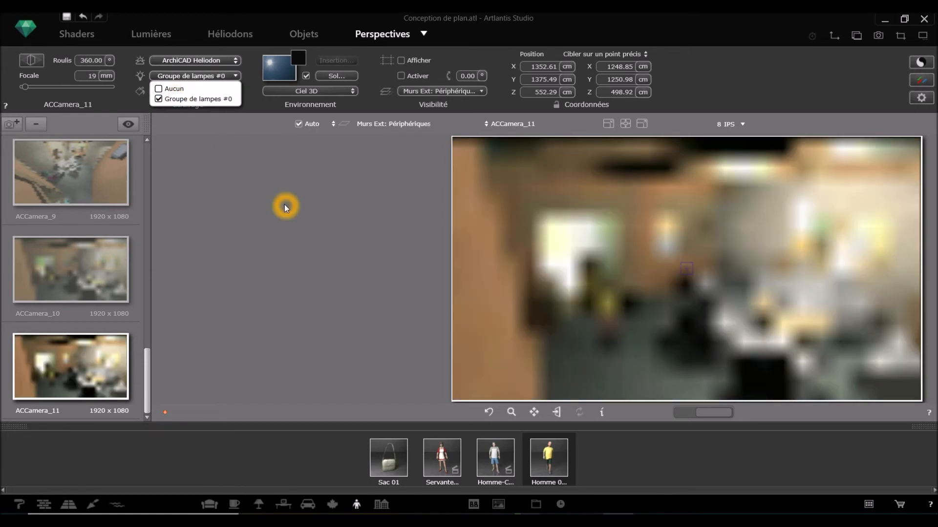
pyautogui.click(655, 325)
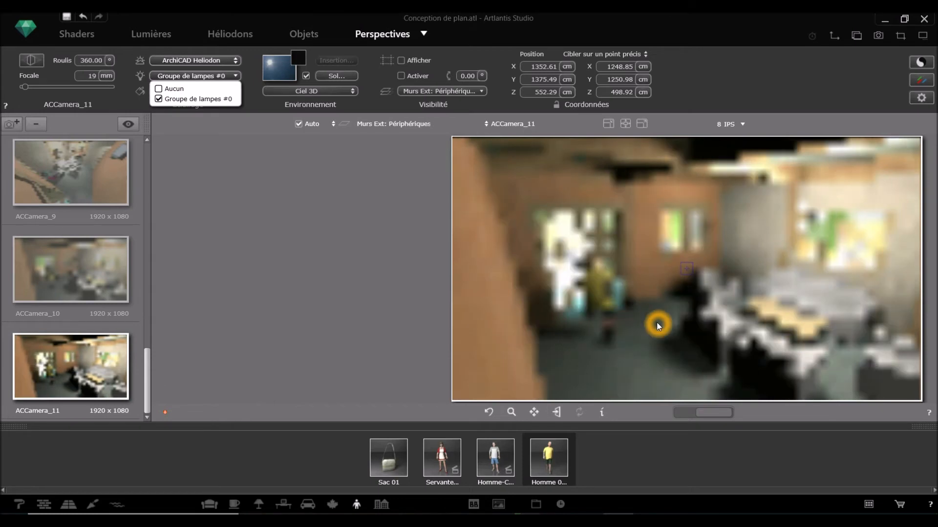
pyautogui.click(757, 330)
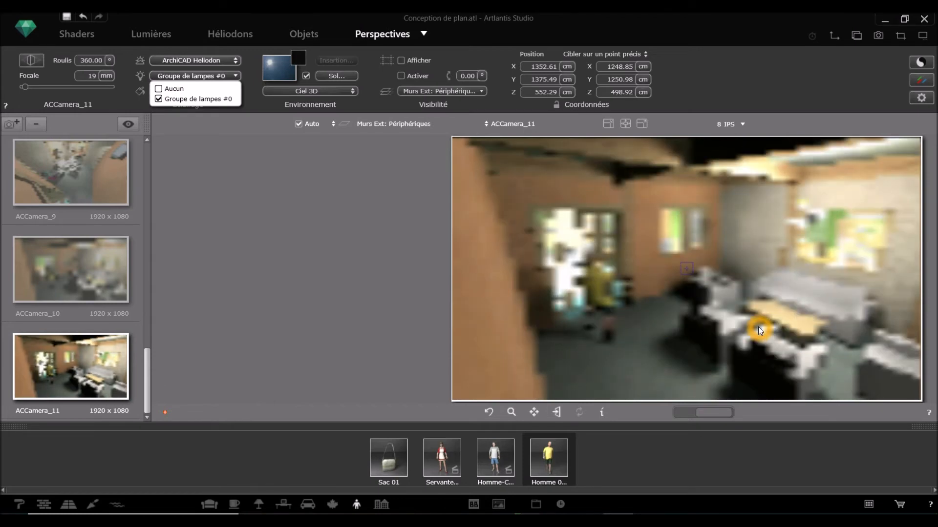
pyautogui.click(803, 327)
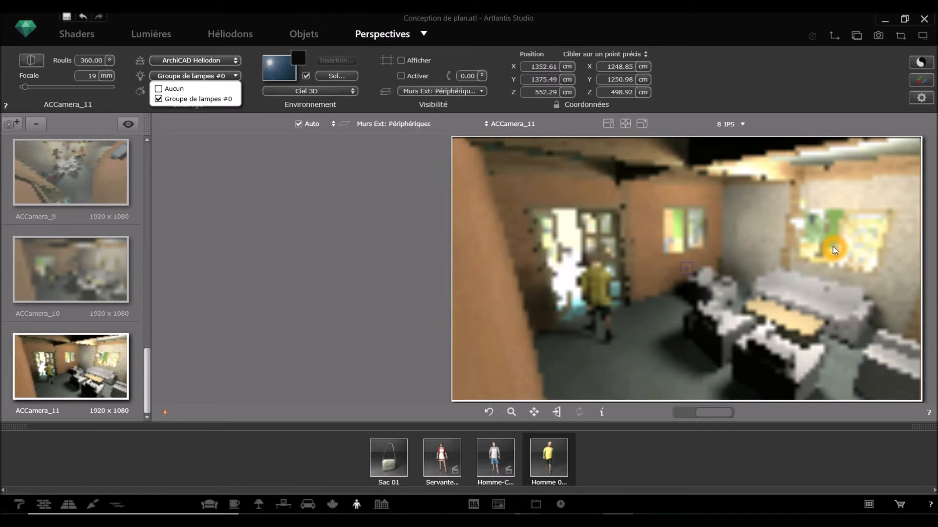
pyautogui.click(726, 210)
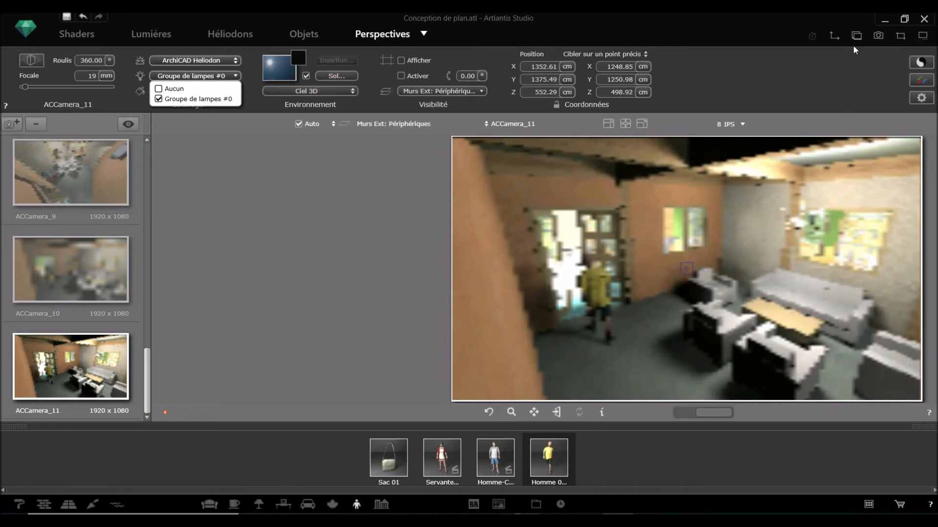
# Open the final render settings and set the output to a JPEG named ACCamera_11 in RENDU AVEC ATLANTIS > PHOTO DE RENDU
pyautogui.click(878, 38)
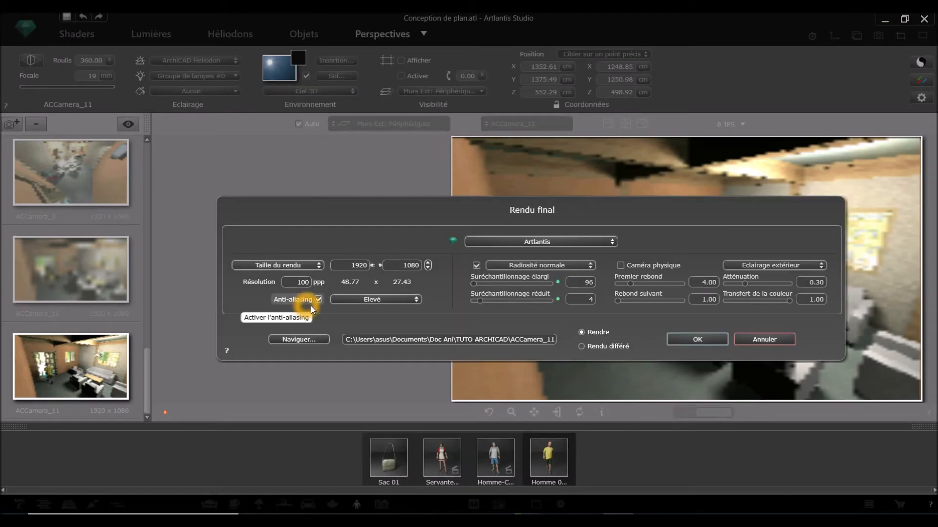
pyautogui.click(294, 340)
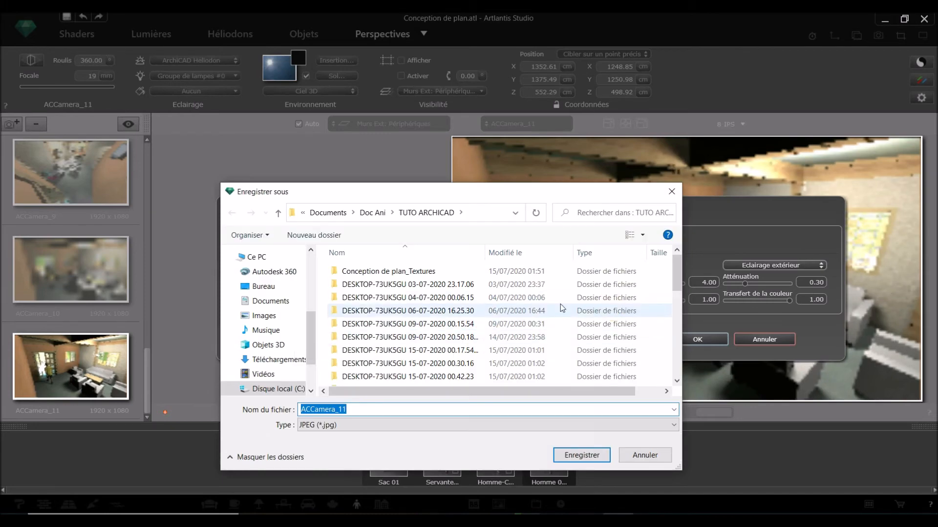
pyautogui.scroll(-4, 551, 308)
pyautogui.scroll(-3, 462, 338)
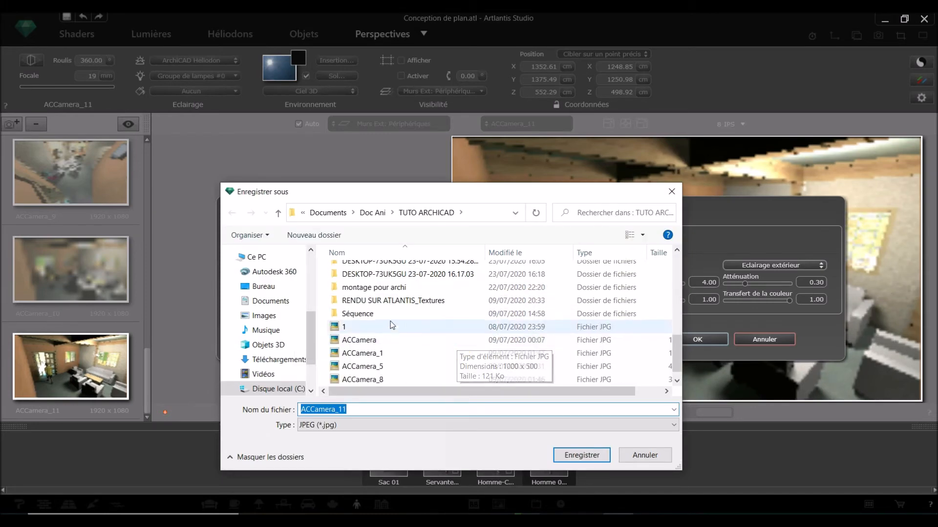
pyautogui.doubleClick(400, 287)
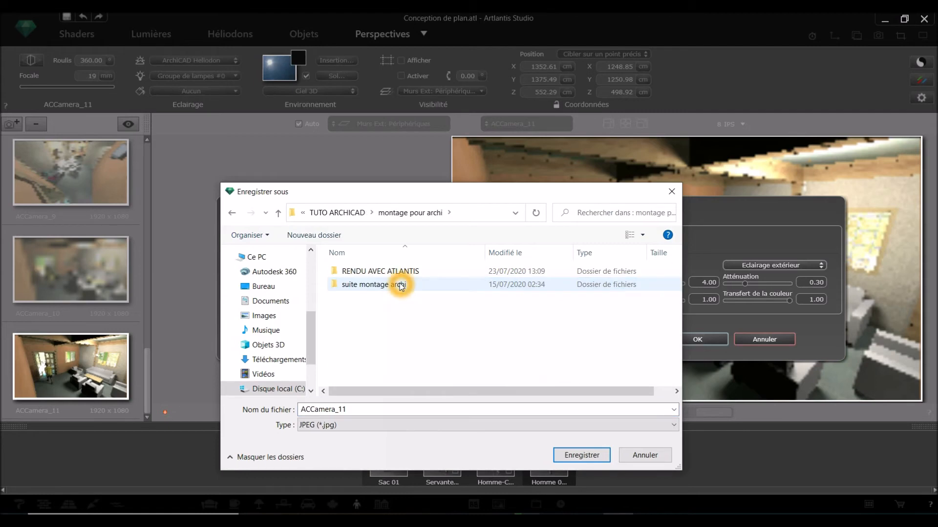
pyautogui.doubleClick(398, 272)
pyautogui.doubleClick(400, 271)
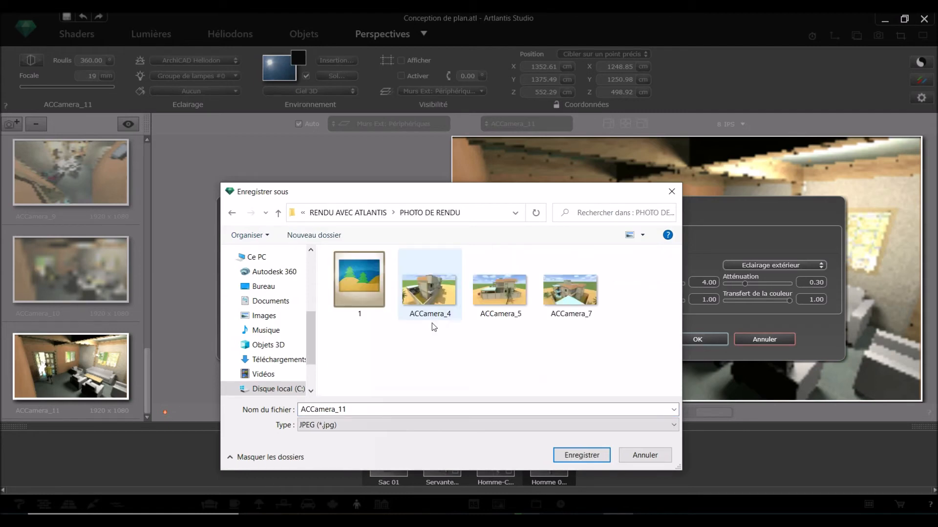
pyautogui.click(582, 456)
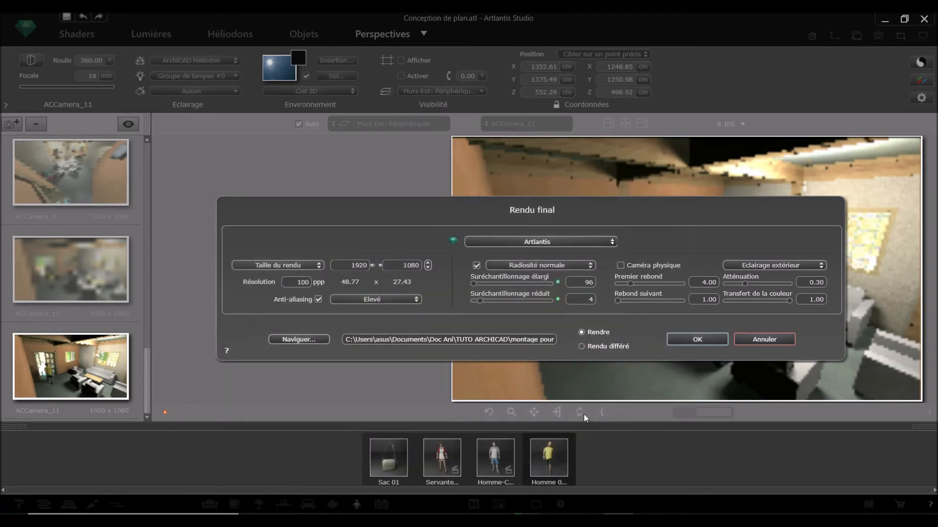
# Set the final render's radiosity lighting preset to Eclairage intérieur
pyautogui.click(695, 340)
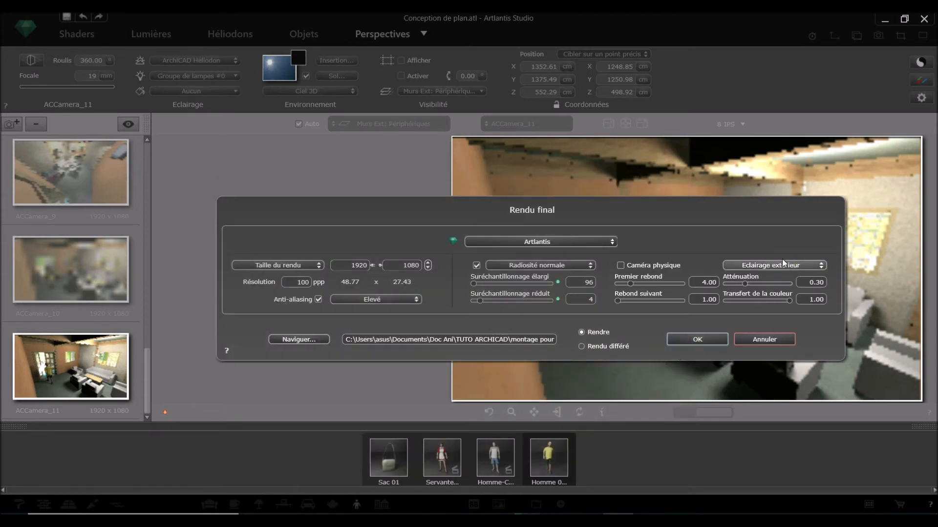
pyautogui.click(800, 260)
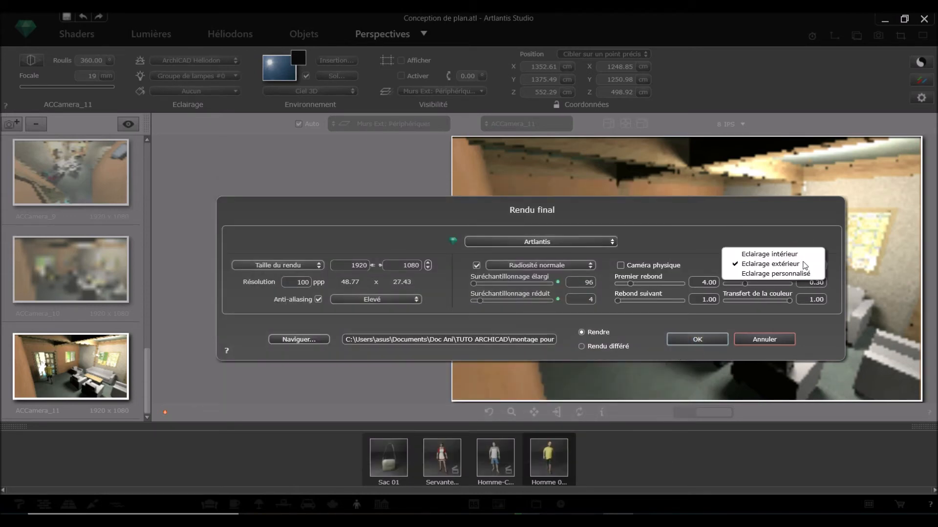
pyautogui.click(770, 259)
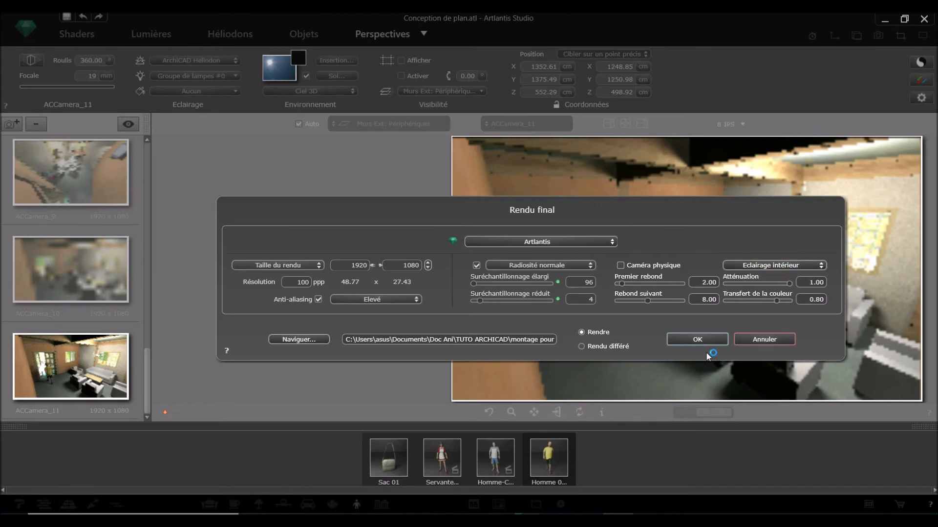
pyautogui.click(686, 336)
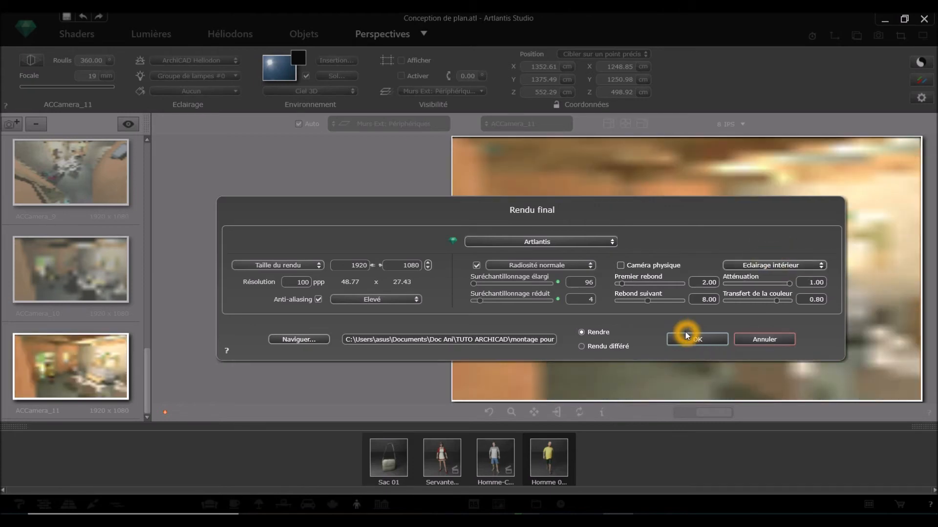
# Start the final render of the living room perspective and bring the render window fully into sight
pyautogui.moveTo(704, 212); pyautogui.dragTo(664, 361)
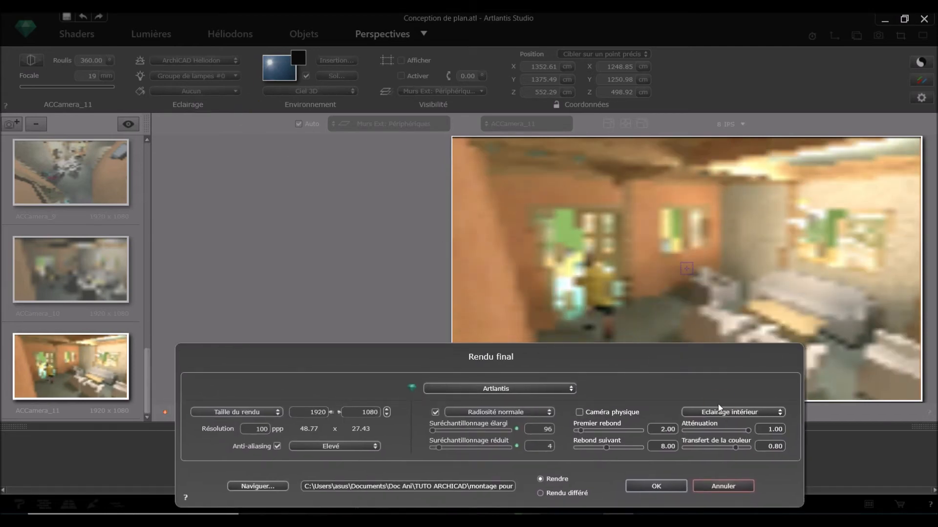
pyautogui.moveTo(710, 358); pyautogui.dragTo(704, 268)
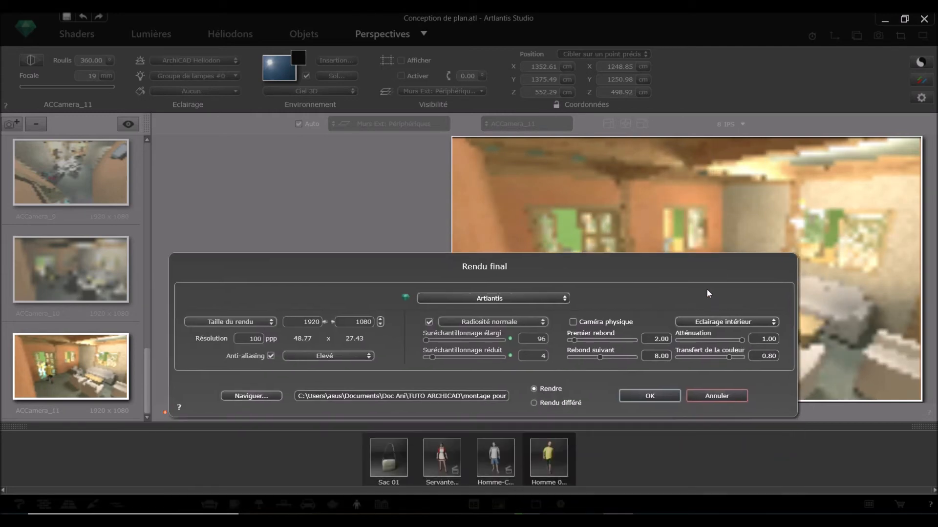
pyautogui.click(650, 396)
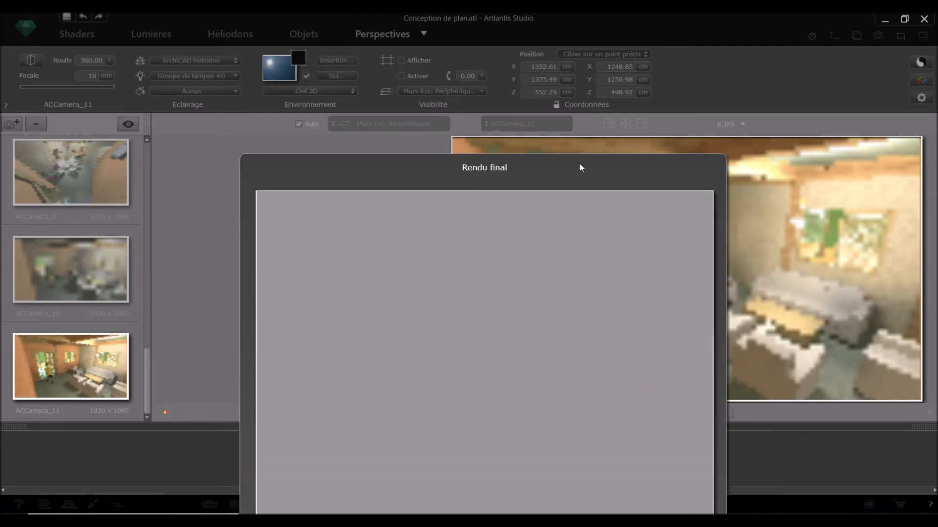
pyautogui.moveTo(578, 160); pyautogui.dragTo(578, 65)
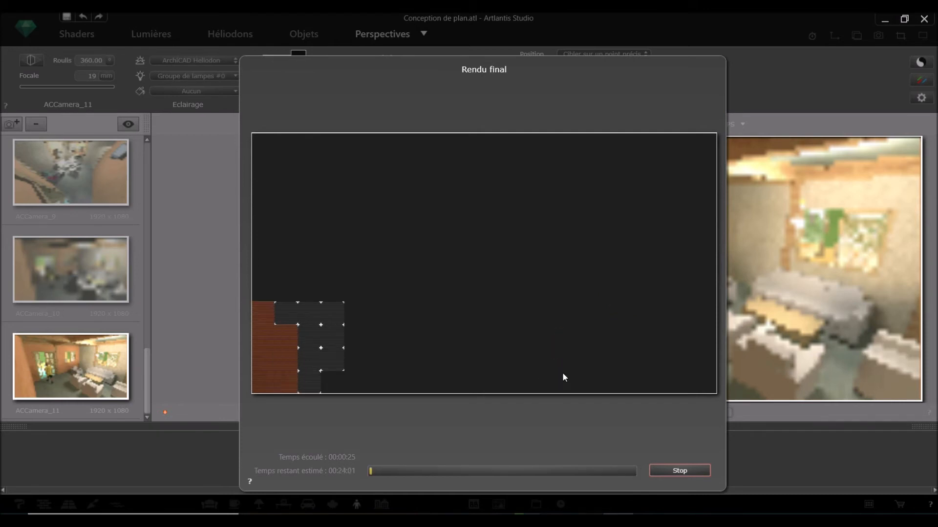
pyautogui.click(459, 433)
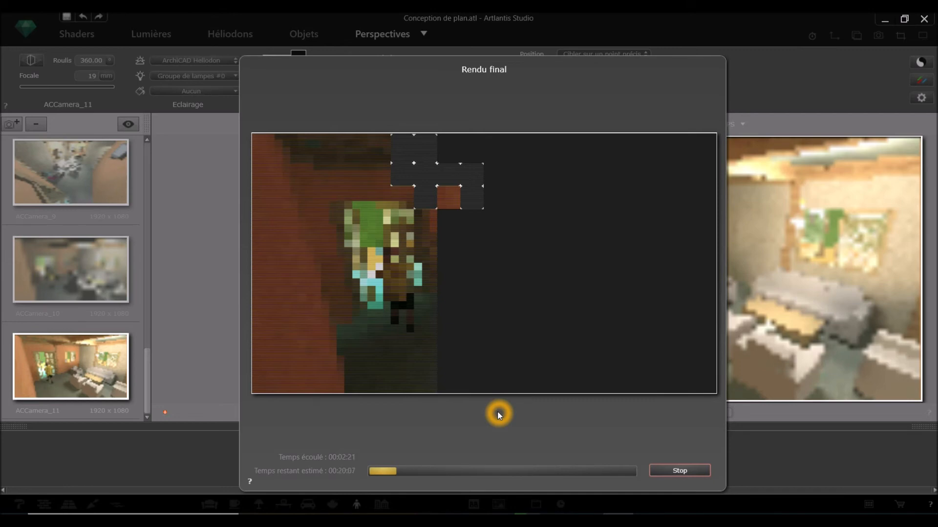
pyautogui.click(613, 142)
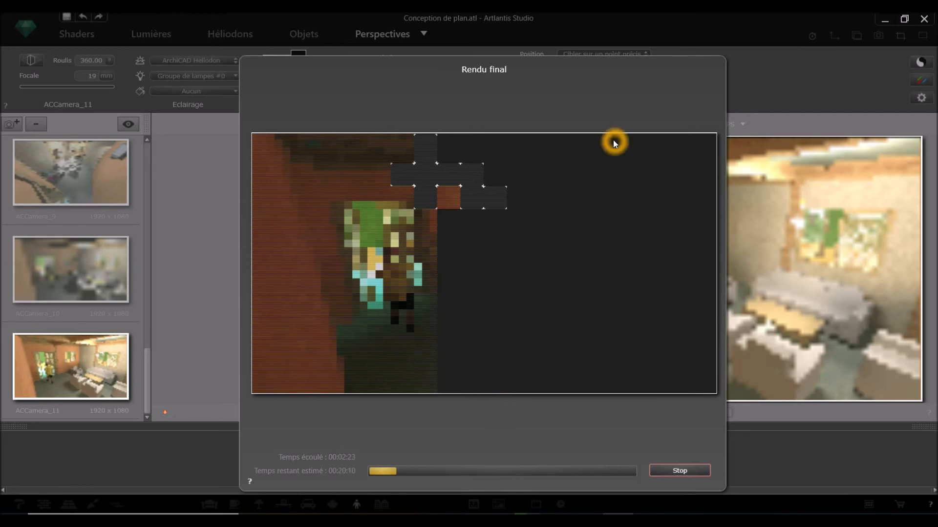
# Examine the finished living room render, including the man, the seating and the lighting, and close the render window
pyautogui.click(414, 385)
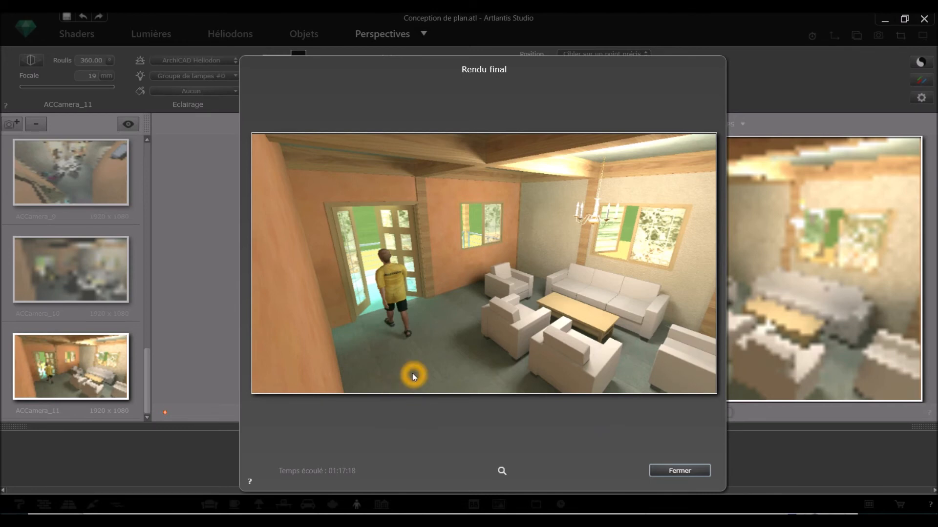
pyautogui.click(526, 316)
pyautogui.click(514, 293)
pyautogui.click(511, 288)
pyautogui.moveTo(438, 78); pyautogui.dragTo(402, 46)
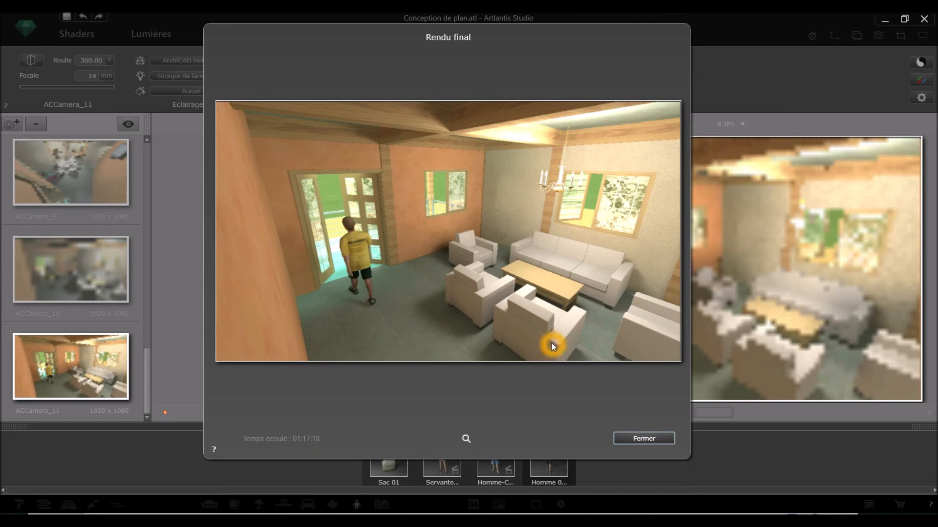
pyautogui.click(491, 268)
pyautogui.click(626, 437)
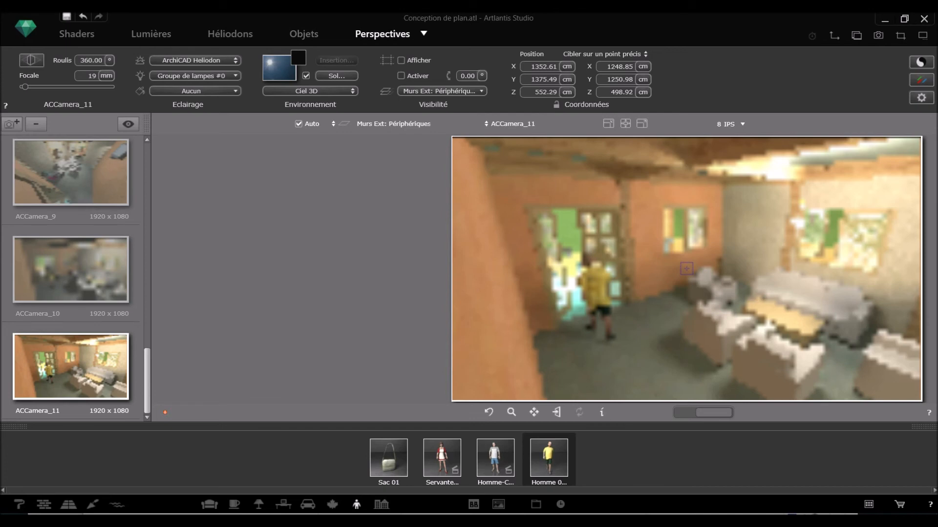
# Switch to the Picasa photo viewer and look through the saved exterior renders, including the night view 1.jpg
pyautogui.hotkey('alt', 'Tab')
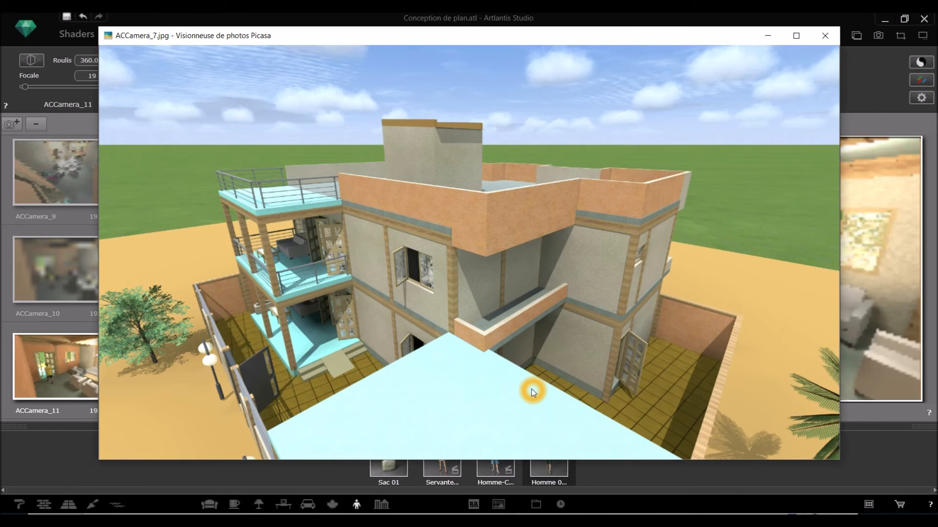
pyautogui.scroll(-1, 531, 389)
pyautogui.scroll(1, 531, 389)
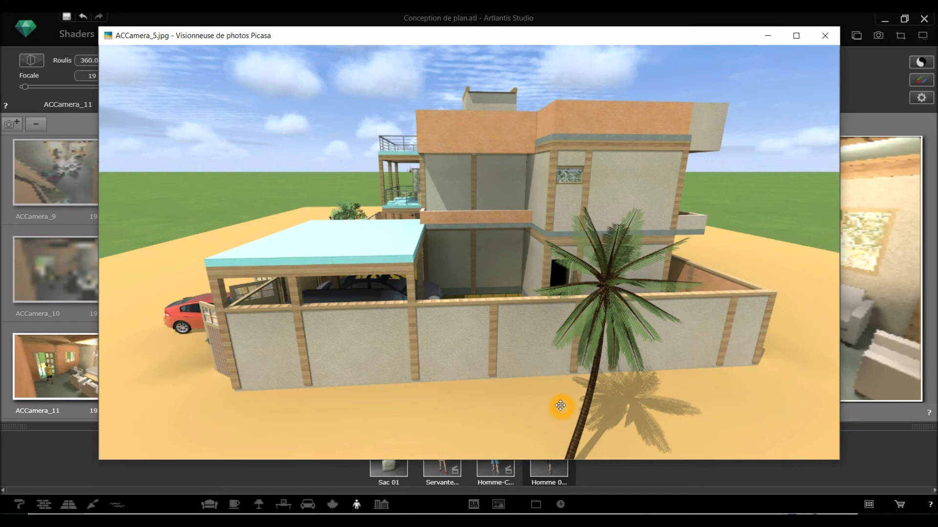
pyautogui.press('Left')
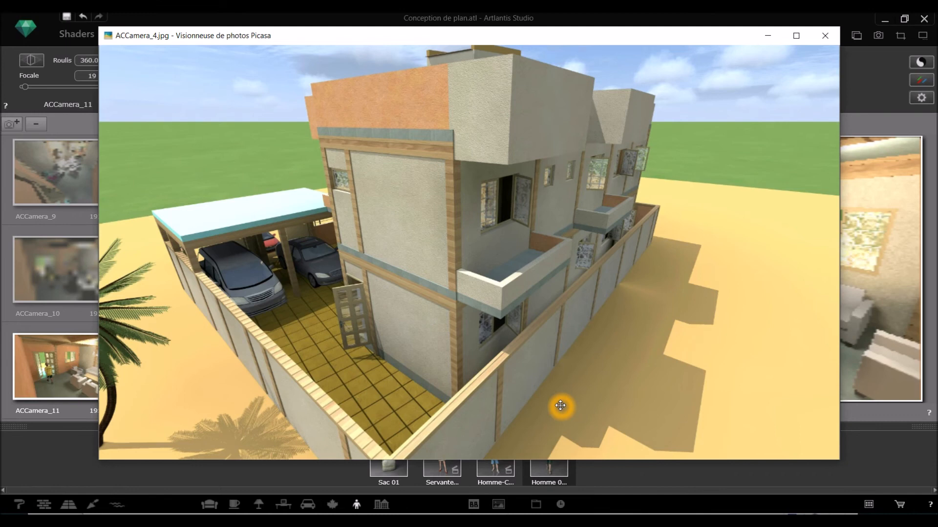
pyautogui.press('Left')
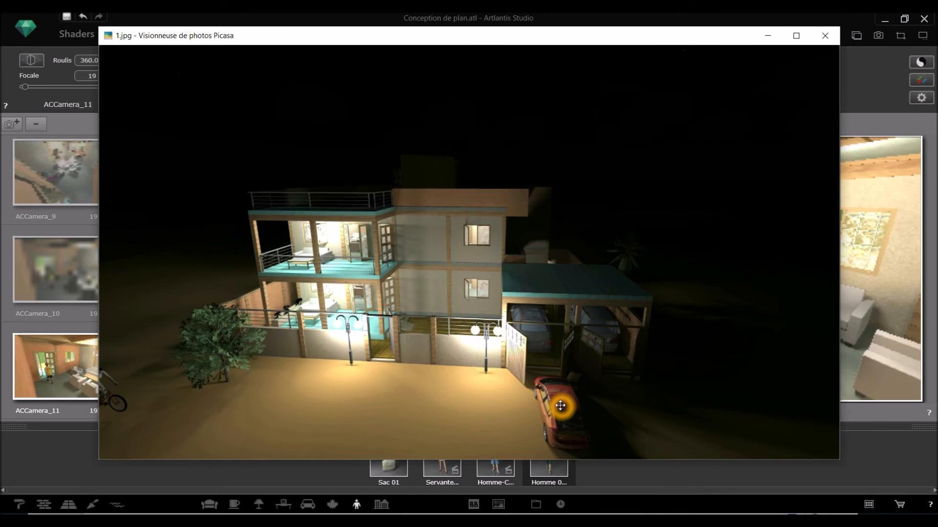
pyautogui.press('Right')
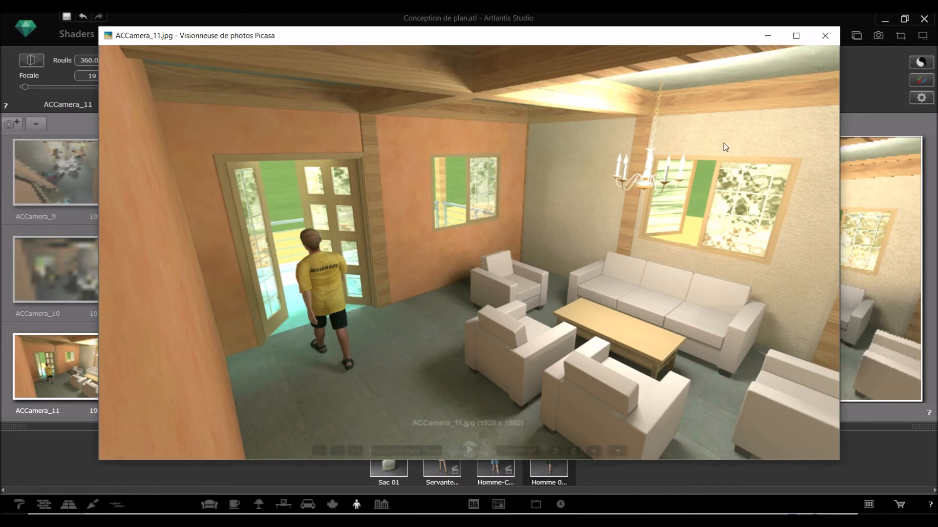
# Examine the saved ACCamera_11.jpg living room render, especially the chandelier and the lit walls, and minimize the photo viewer
pyautogui.click(564, 218)
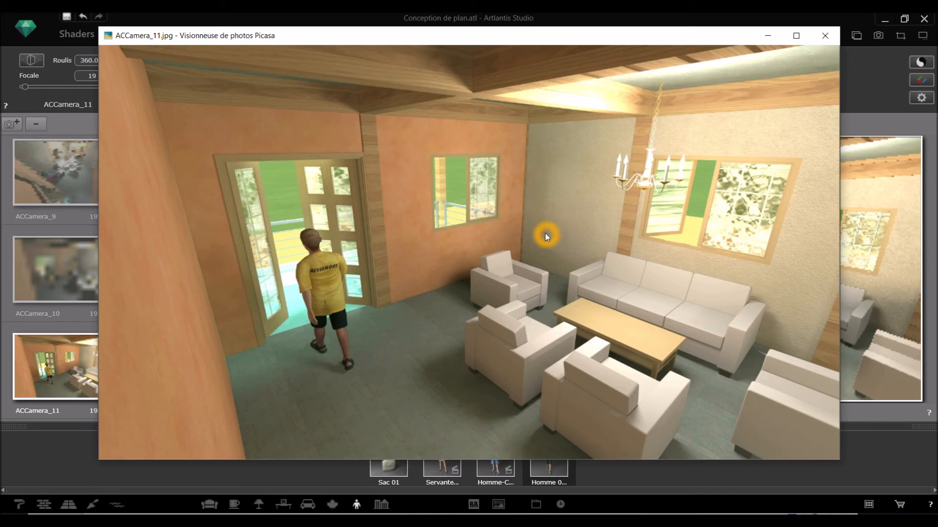
pyautogui.click(666, 117)
pyautogui.click(669, 170)
pyautogui.click(659, 127)
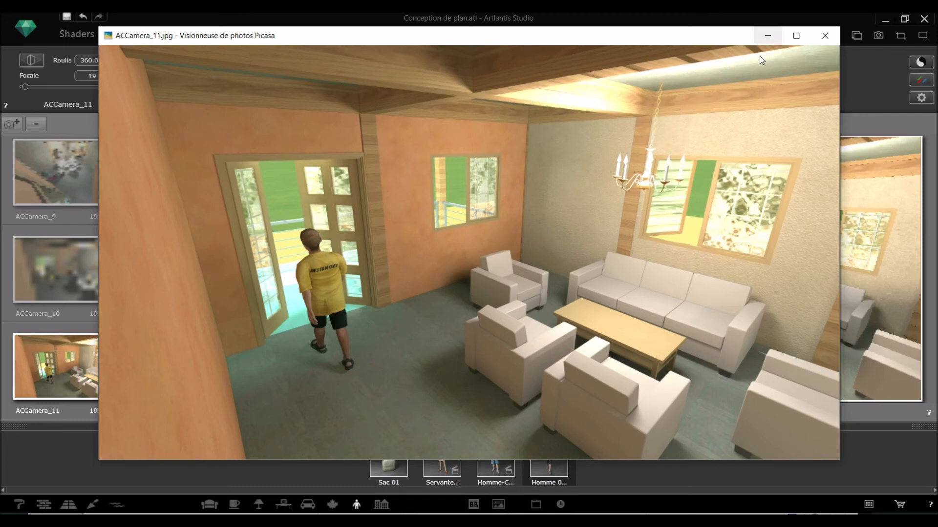
pyautogui.click(693, 149)
pyautogui.click(651, 190)
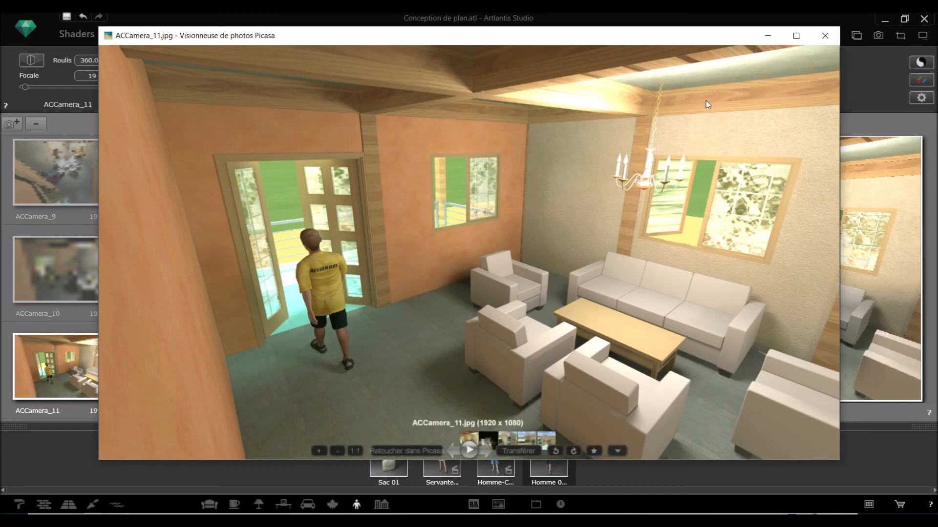
pyautogui.click(760, 36)
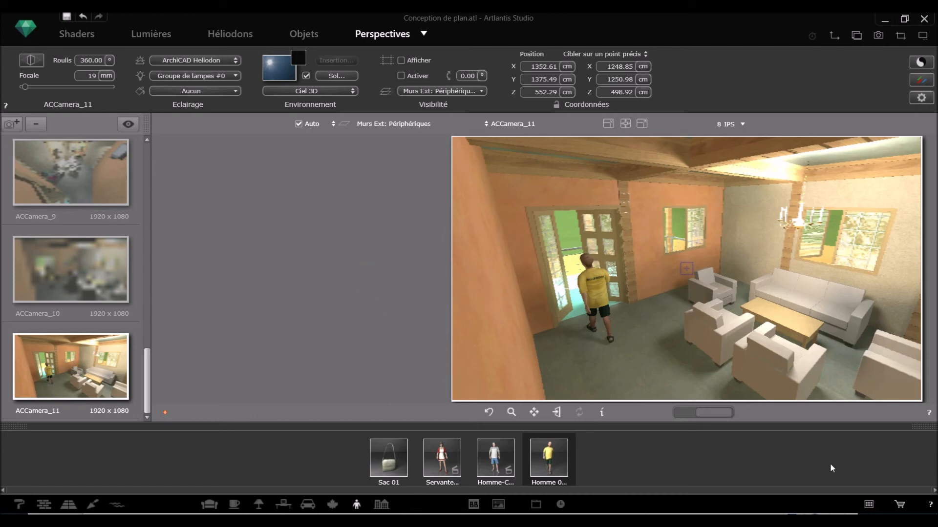
# Center the Artlantis preview and review the interior perspectives ACCamera_10, ACCamera_9 and ACCamera_8 in turn
pyautogui.moveTo(724, 415); pyautogui.dragTo(714, 414)
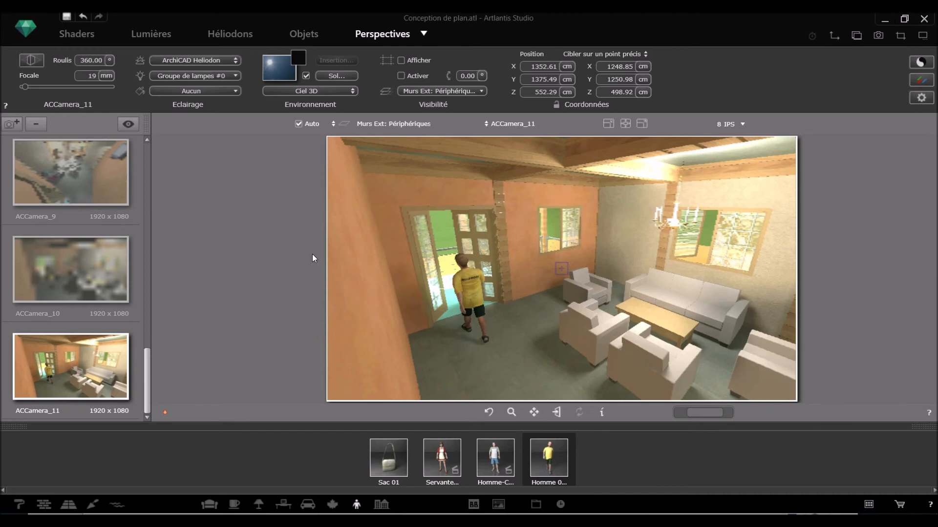
pyautogui.click(111, 277)
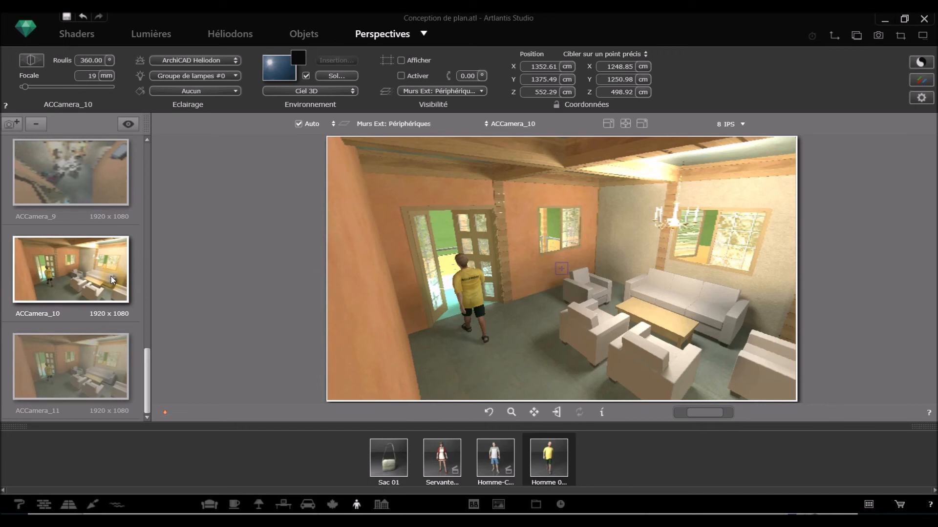
pyautogui.click(100, 191)
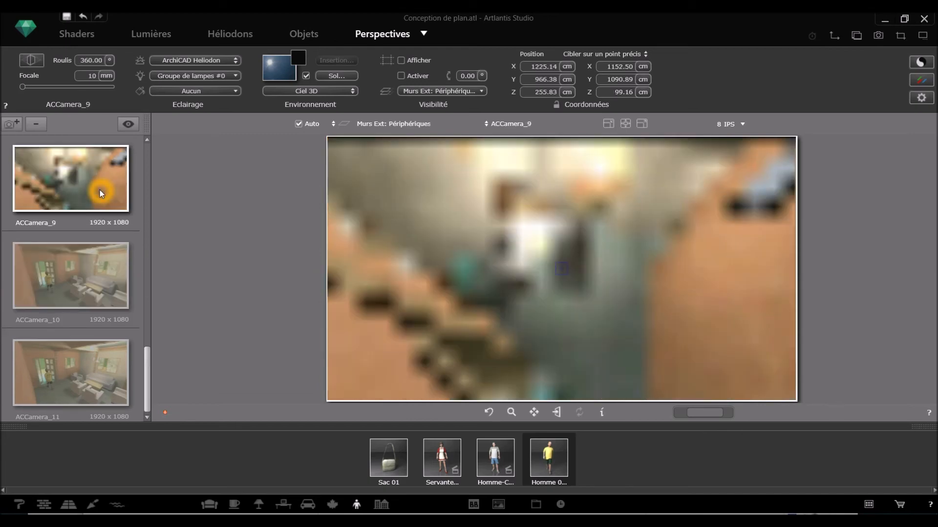
pyautogui.scroll(3, 101, 192)
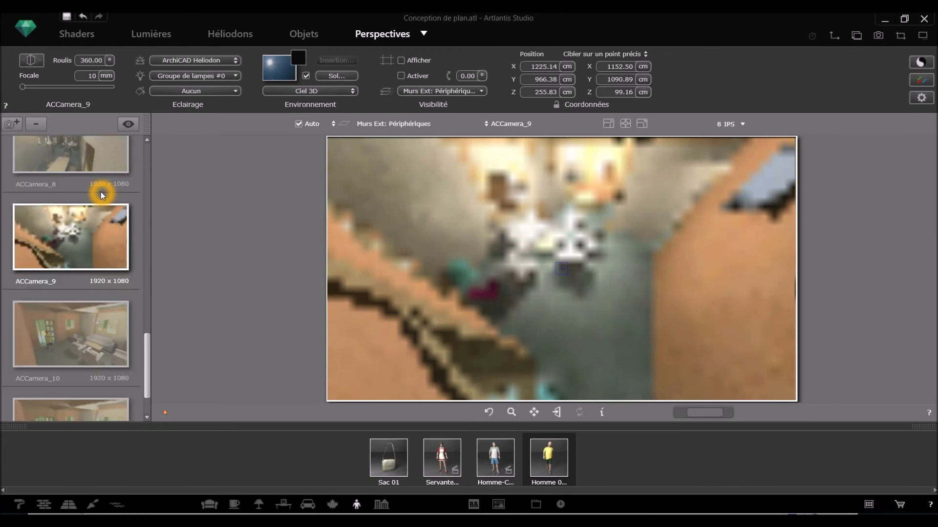
pyautogui.click(80, 210)
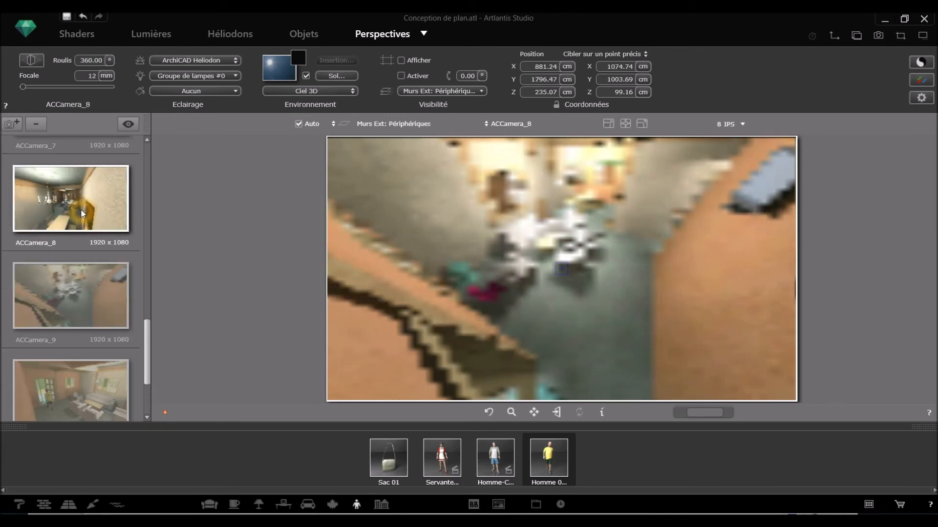
pyautogui.scroll(2, 105, 228)
pyautogui.scroll(3, 104, 228)
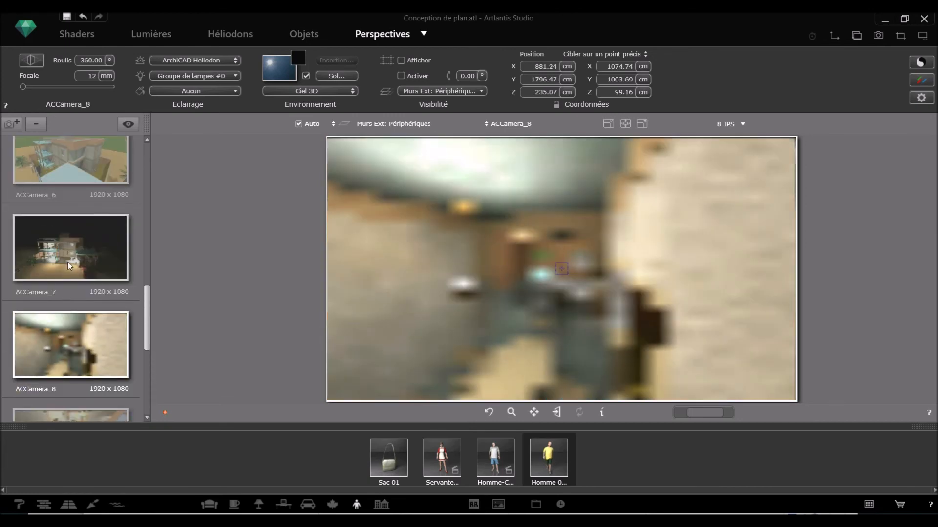
# Review the exterior perspectives ACCamera_7, ACCamera_6, ACCamera_5 and ACCamera_4 one after another
pyautogui.click(70, 264)
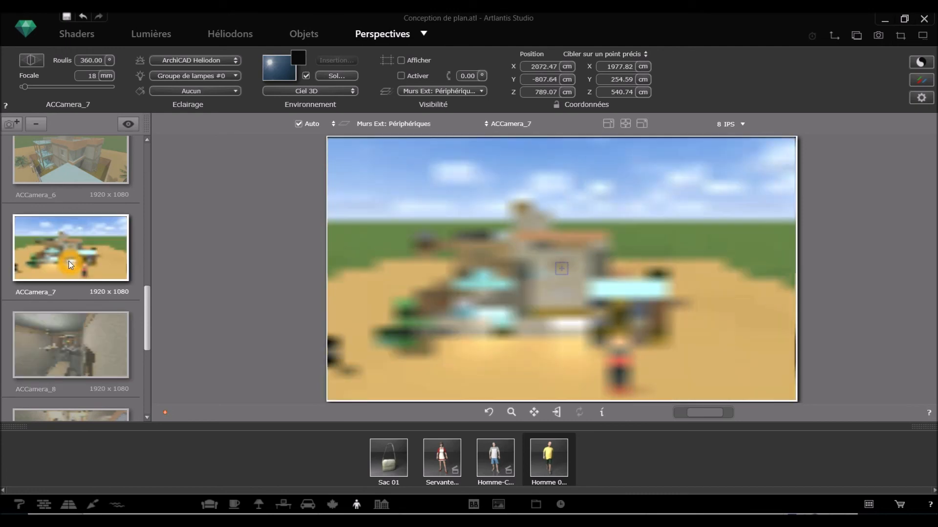
pyautogui.scroll(2, 68, 241)
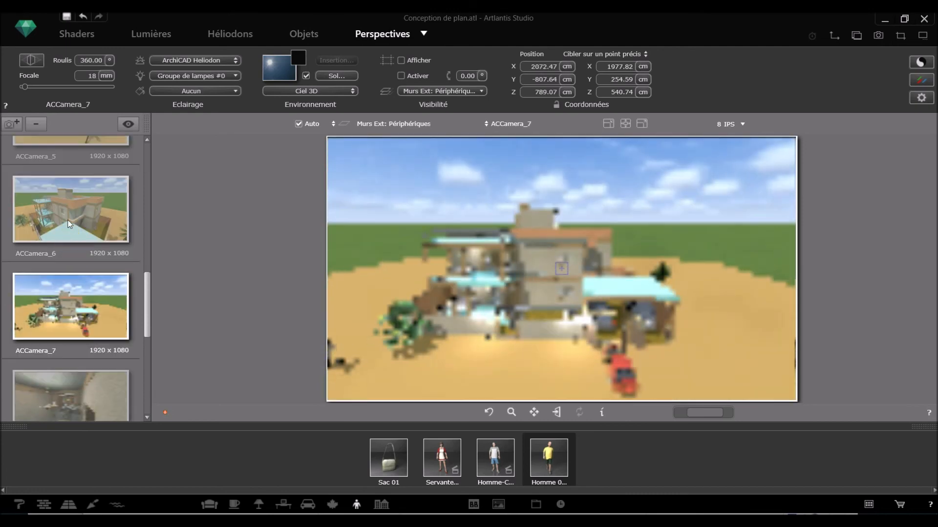
pyautogui.click(70, 221)
pyautogui.scroll(3, 70, 220)
pyautogui.click(81, 213)
pyautogui.scroll(3, 82, 215)
pyautogui.click(82, 223)
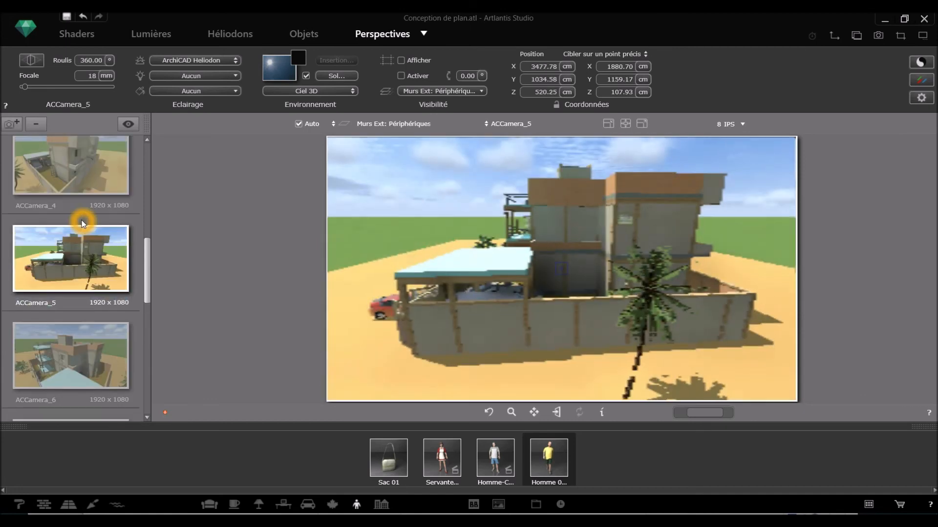
pyautogui.scroll(3, 82, 224)
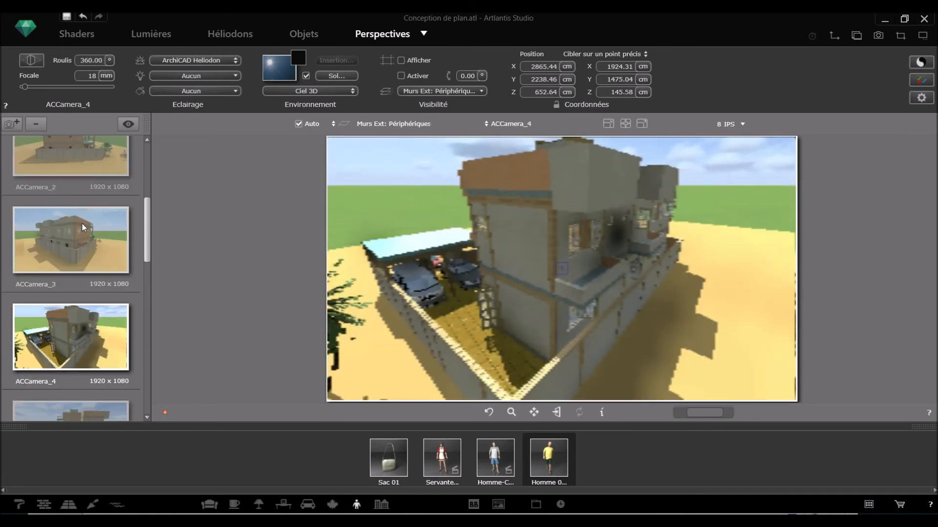
# Look at the ACCamera_3 and ACCamera_2 perspectives and make the exterior perspective ACCamera the active one
pyautogui.click(81, 227)
pyautogui.scroll(3, 81, 230)
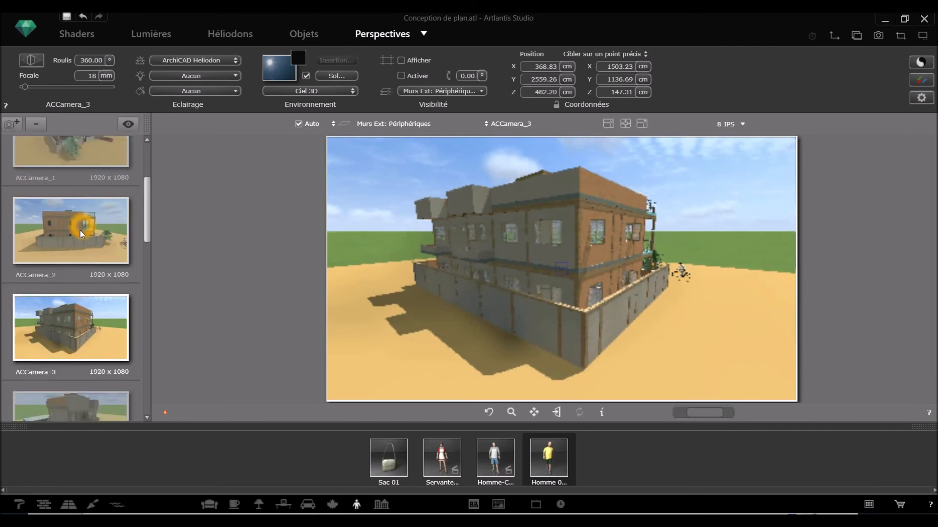
pyautogui.click(81, 237)
pyautogui.scroll(3, 81, 236)
pyautogui.click(82, 201)
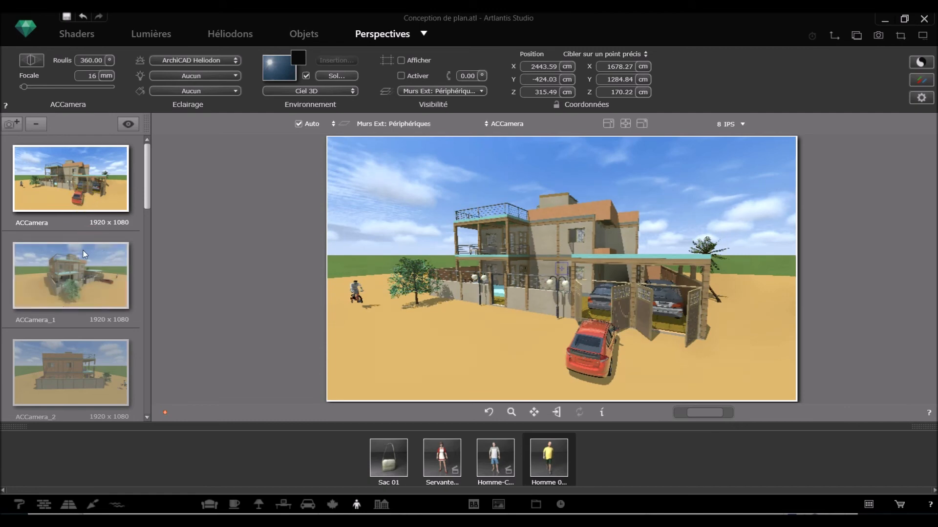
pyautogui.click(96, 222)
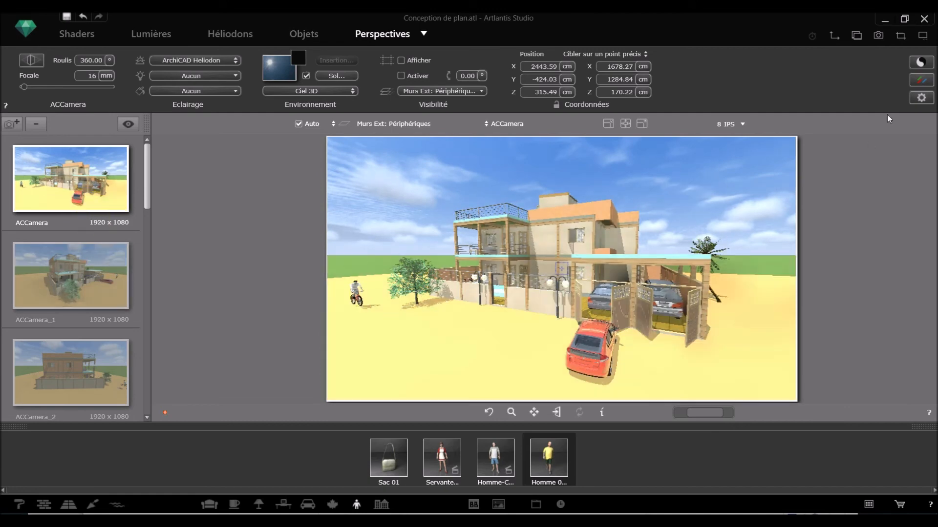
# Open the final render settings and set the output to a JPEG named ACCamera in RENDU AVEC ATLANTIS > PHOTO DE RENDU
pyautogui.click(877, 36)
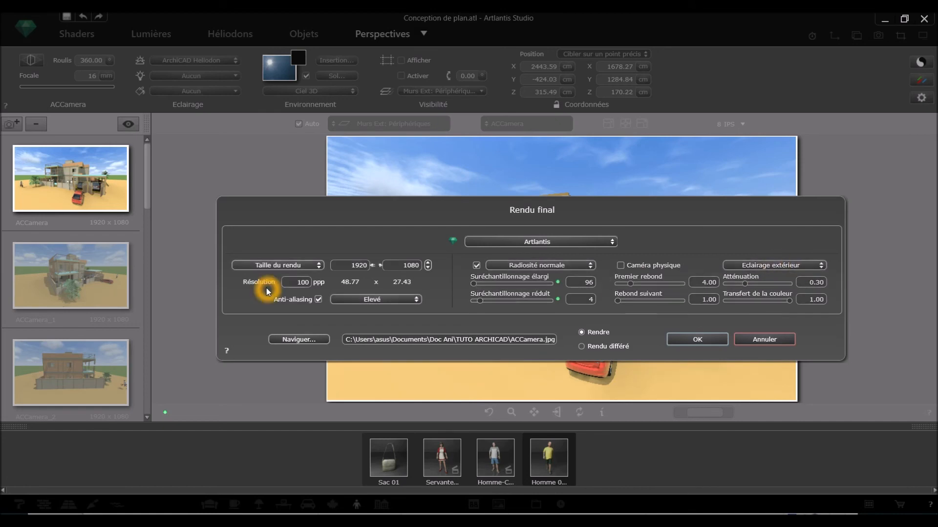
pyautogui.click(300, 338)
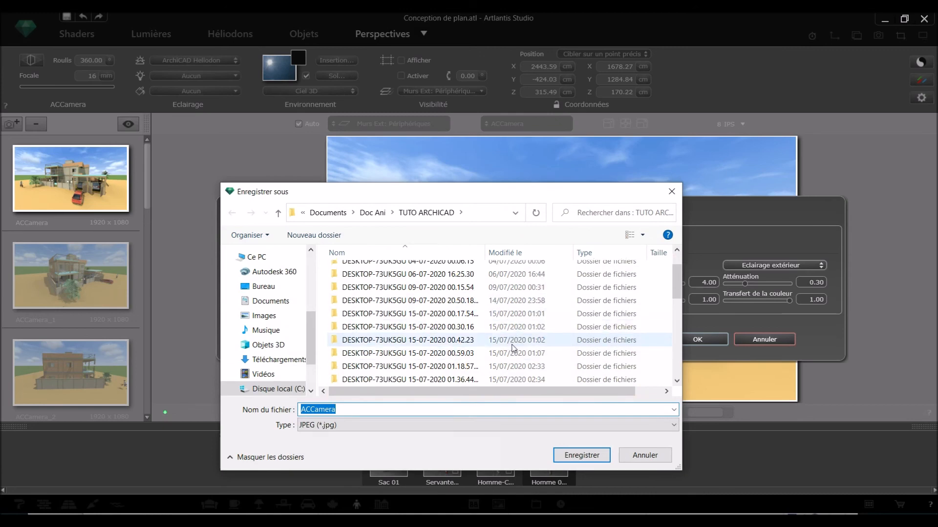
pyautogui.scroll(-5, 503, 342)
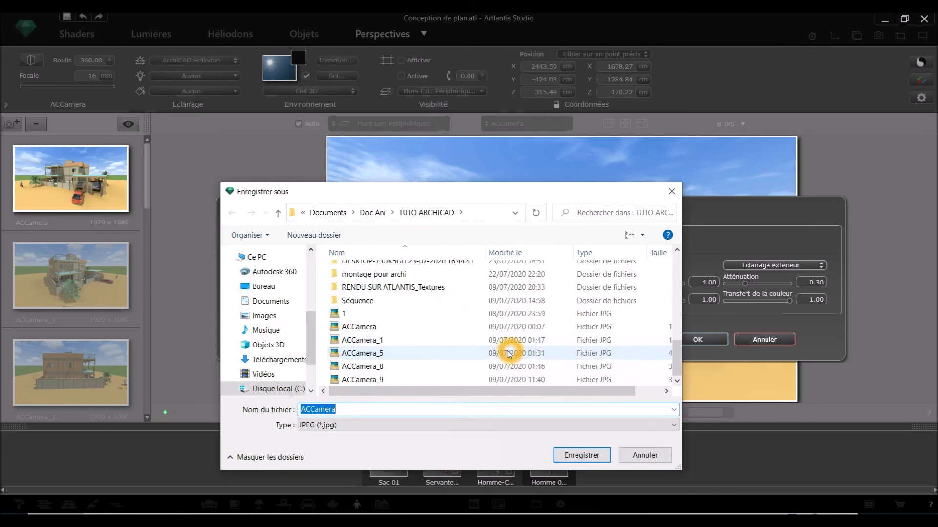
pyautogui.doubleClick(384, 274)
pyautogui.doubleClick(387, 274)
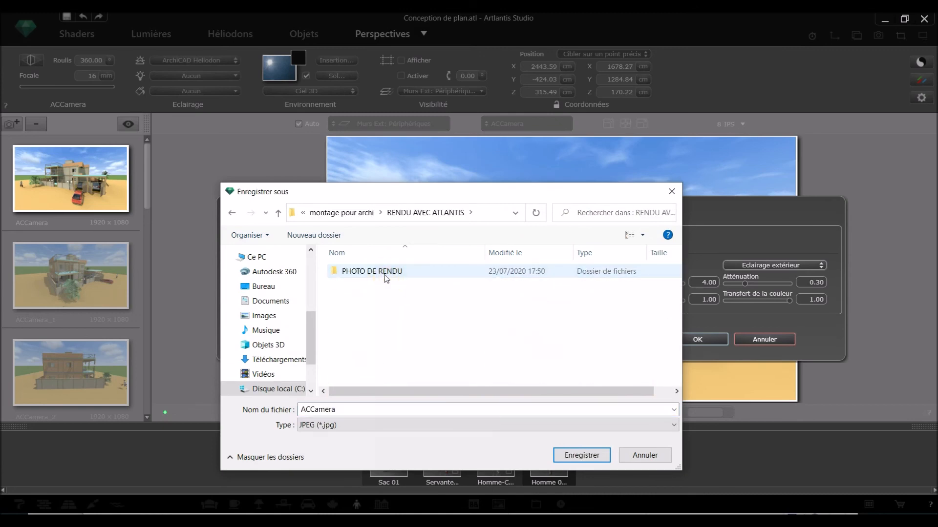
pyautogui.doubleClick(384, 274)
pyautogui.click(586, 455)
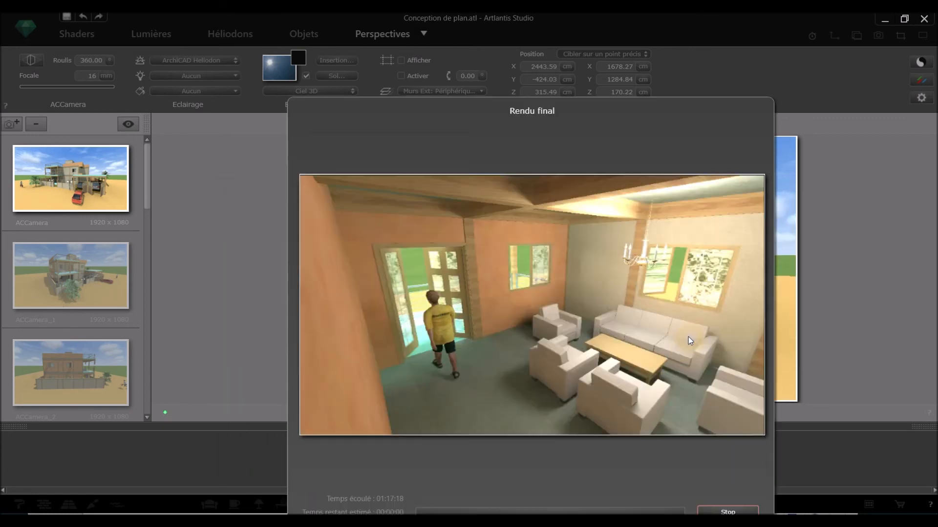
# Start the final render of the ACCamera exterior perspective and bring the render window fully into sight
pyautogui.click(688, 339)
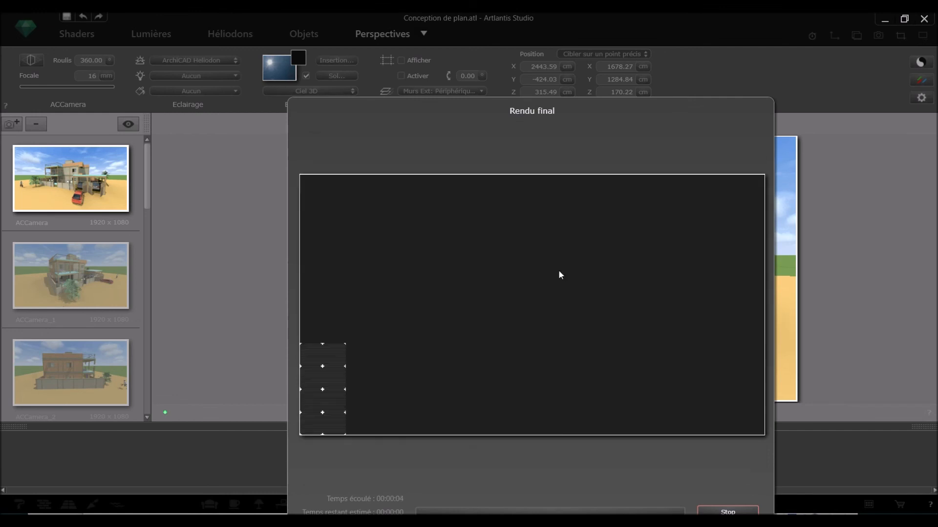
pyautogui.click(564, 277)
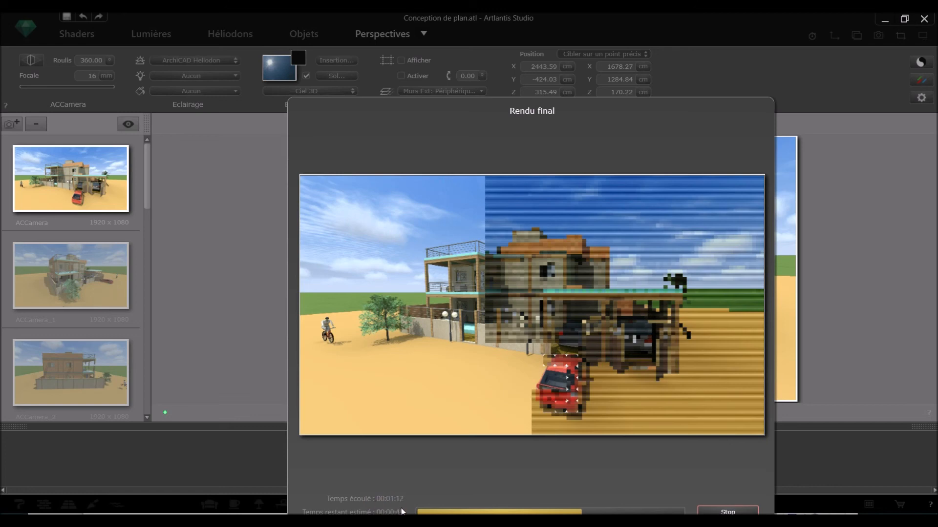
pyautogui.click(429, 456)
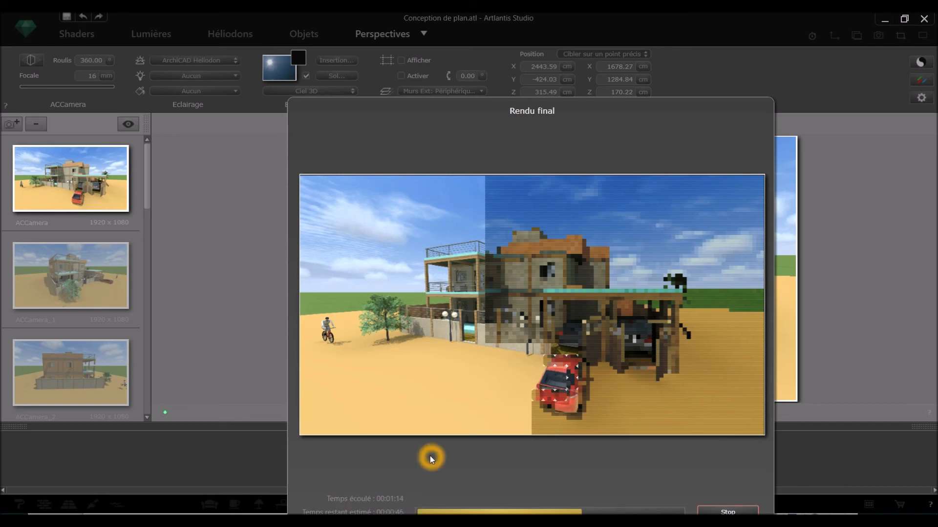
pyautogui.moveTo(480, 106); pyautogui.dragTo(446, 57)
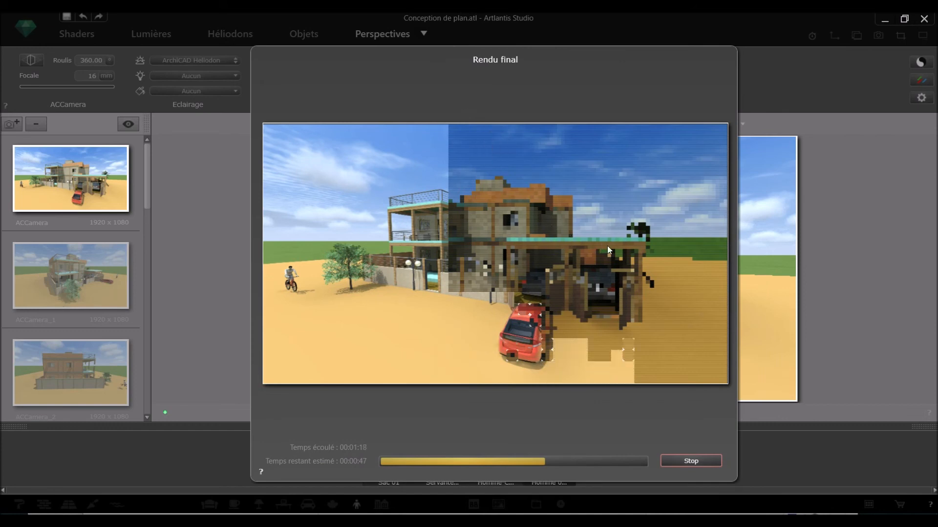
# Examine the exterior render in progress, including the red car, the ground and the house facade
pyautogui.click(477, 275)
pyautogui.click(560, 339)
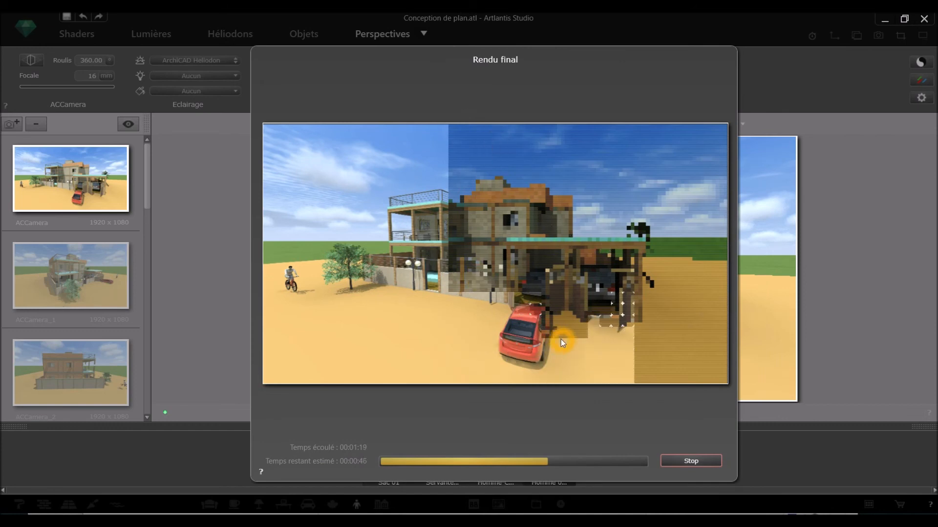
pyautogui.click(481, 348)
pyautogui.click(477, 336)
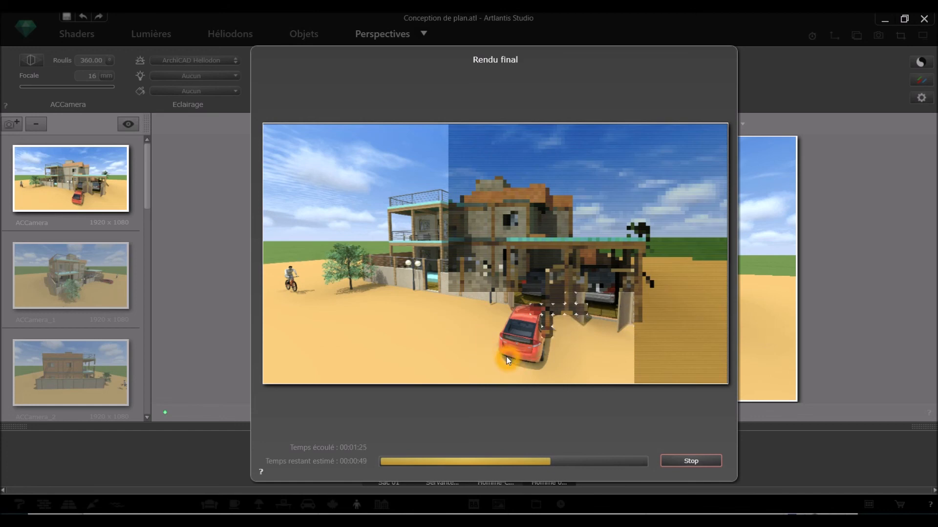
pyautogui.click(432, 379)
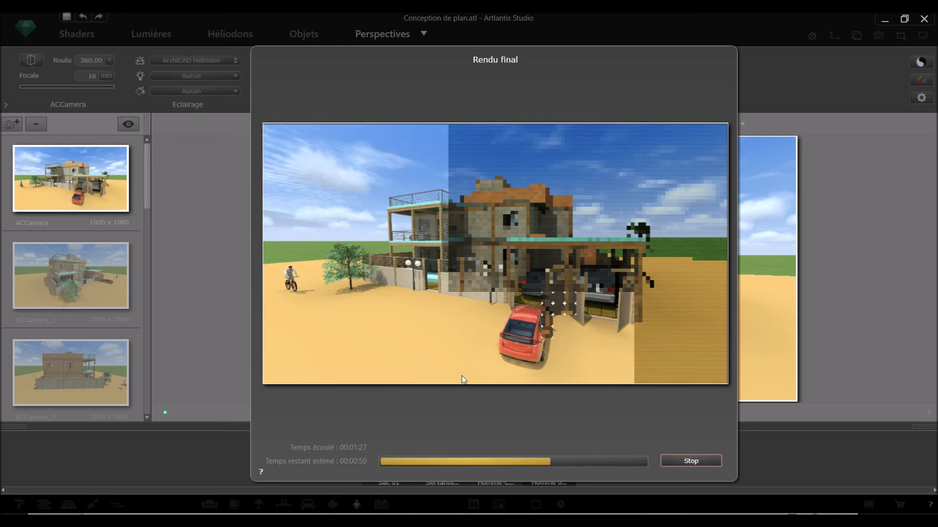
pyautogui.click(509, 377)
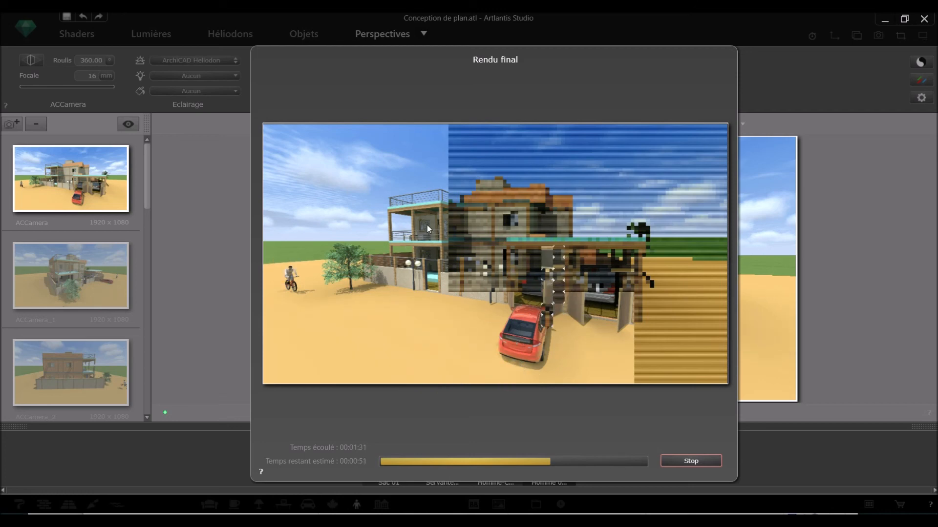
# Examine the remaining exterior render as it progresses, including the tree, boundary wall, open gates, parked cars and sandy ground
pyautogui.click(420, 309)
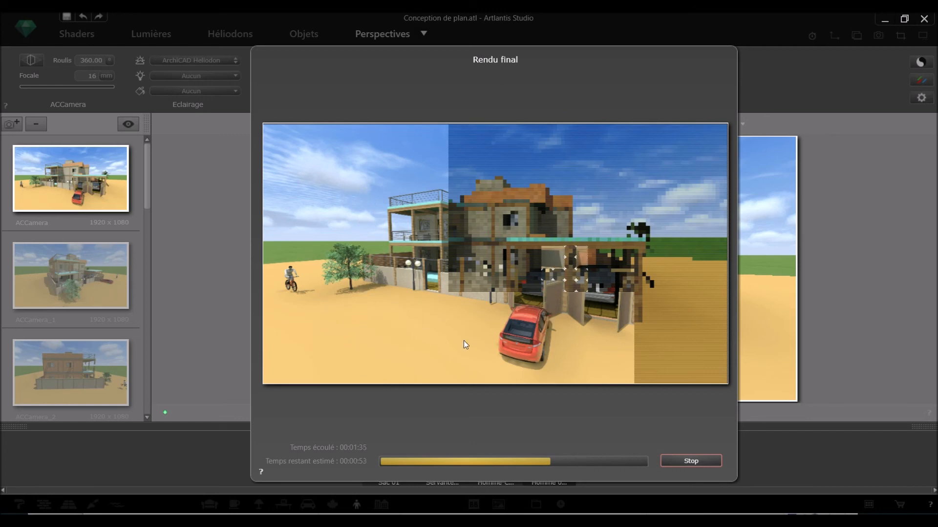
pyautogui.click(351, 260)
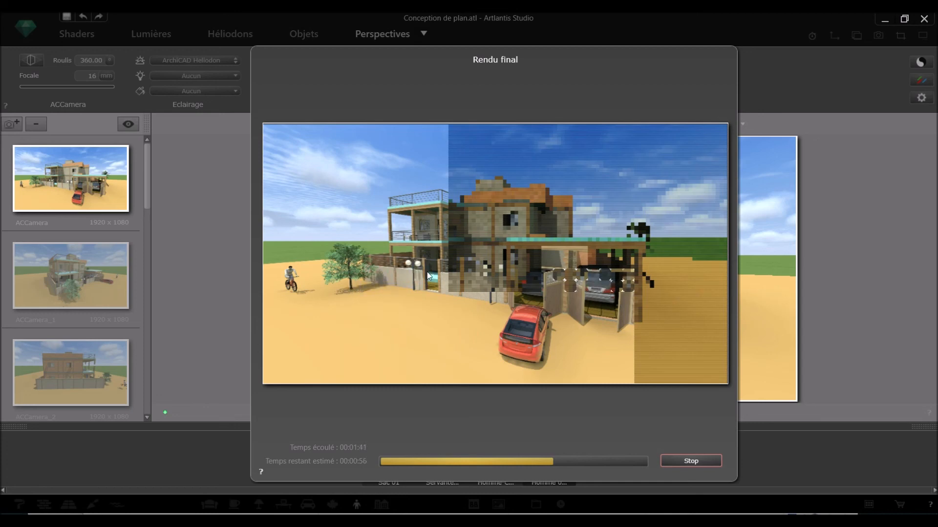
pyautogui.click(412, 291)
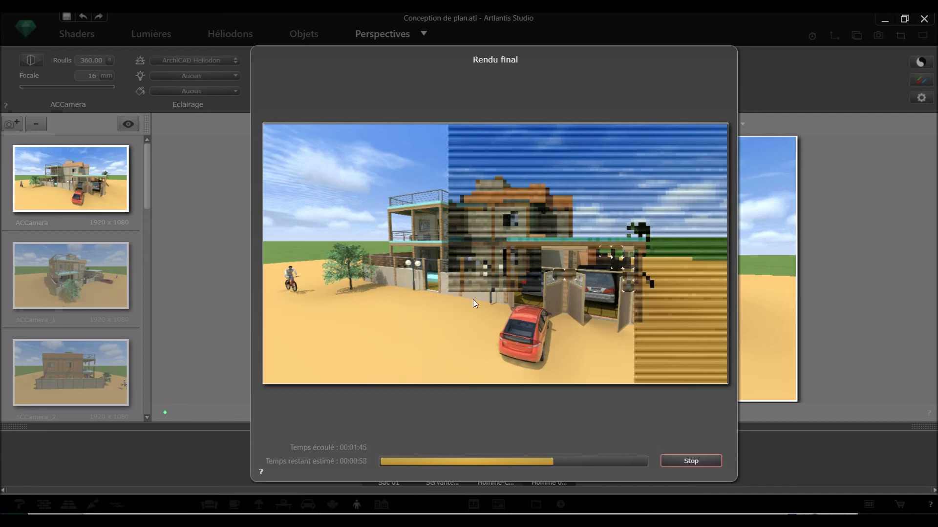
pyautogui.click(620, 299)
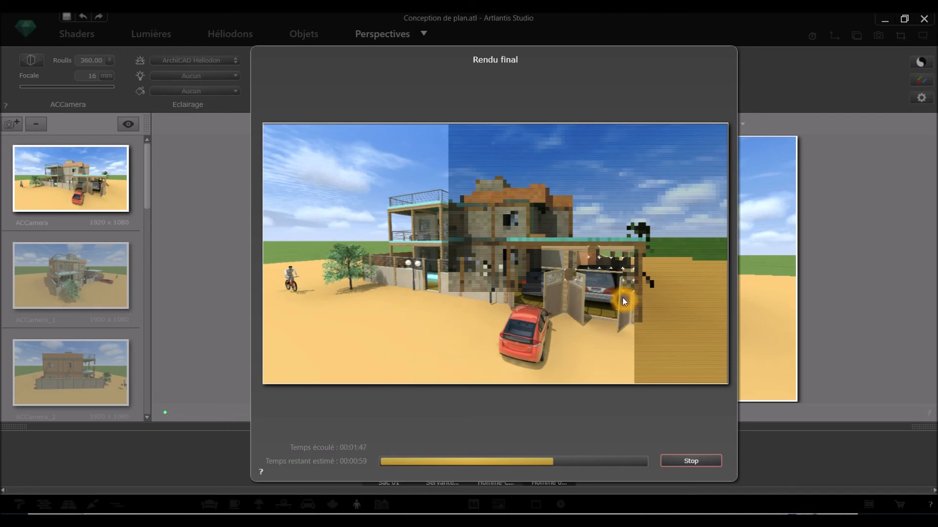
pyautogui.click(563, 306)
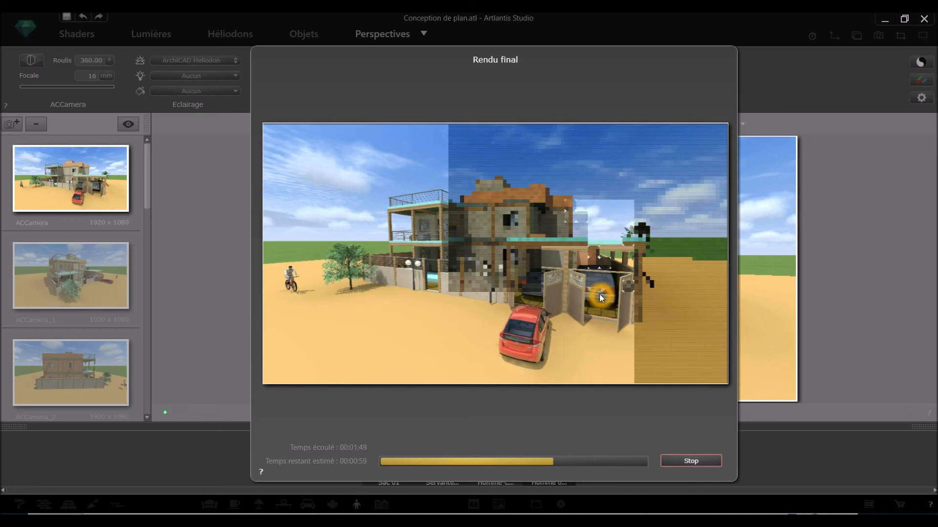
pyautogui.click(456, 317)
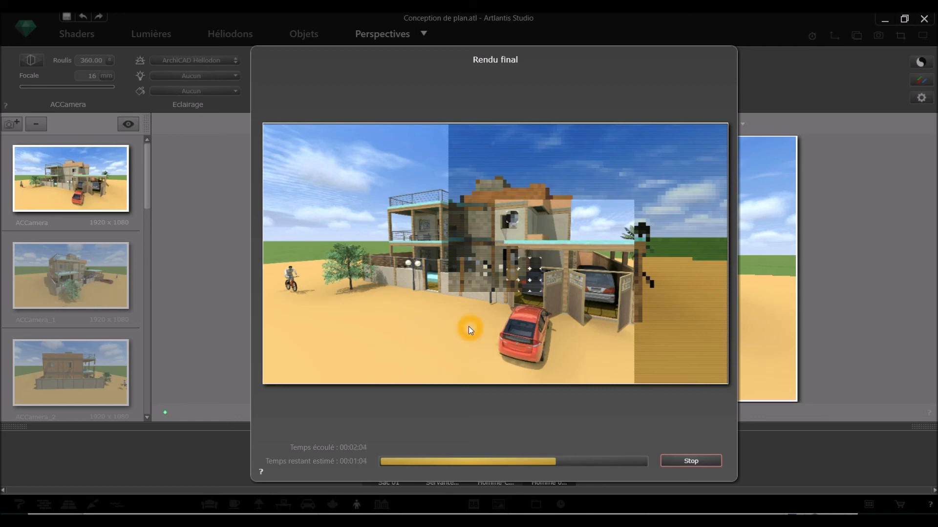
pyautogui.click(445, 336)
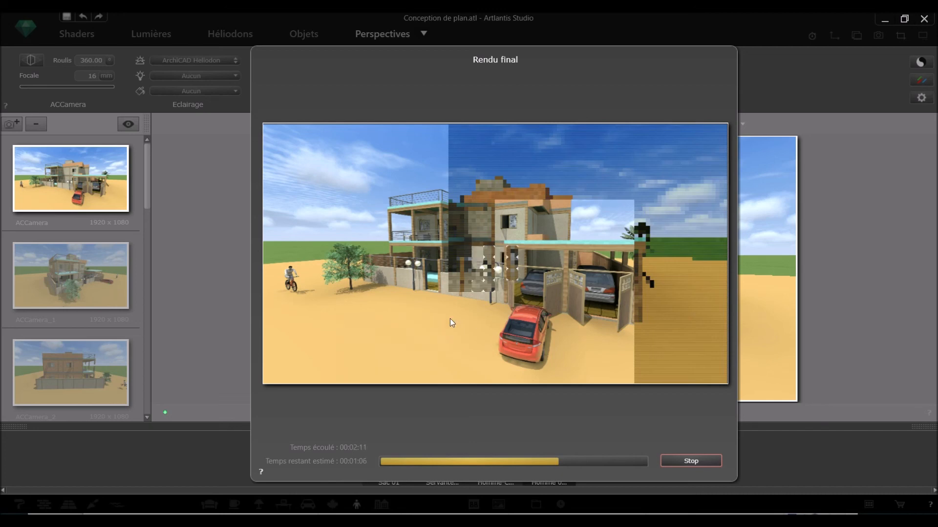
pyautogui.click(335, 288)
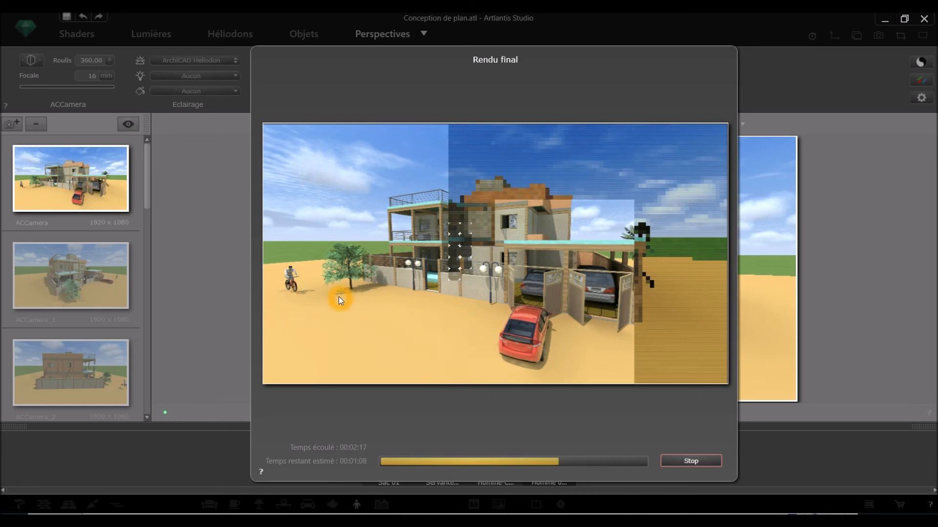
pyautogui.click(530, 330)
pyautogui.click(524, 342)
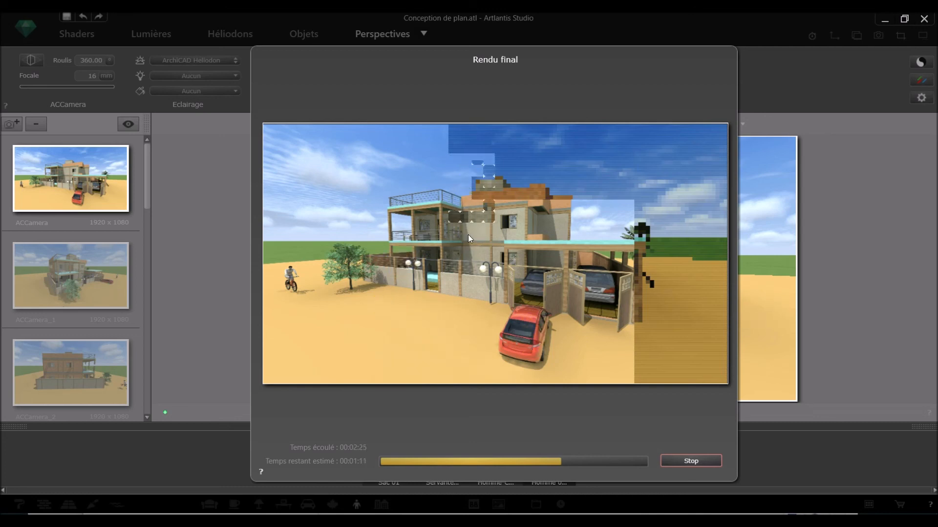
pyautogui.click(420, 269)
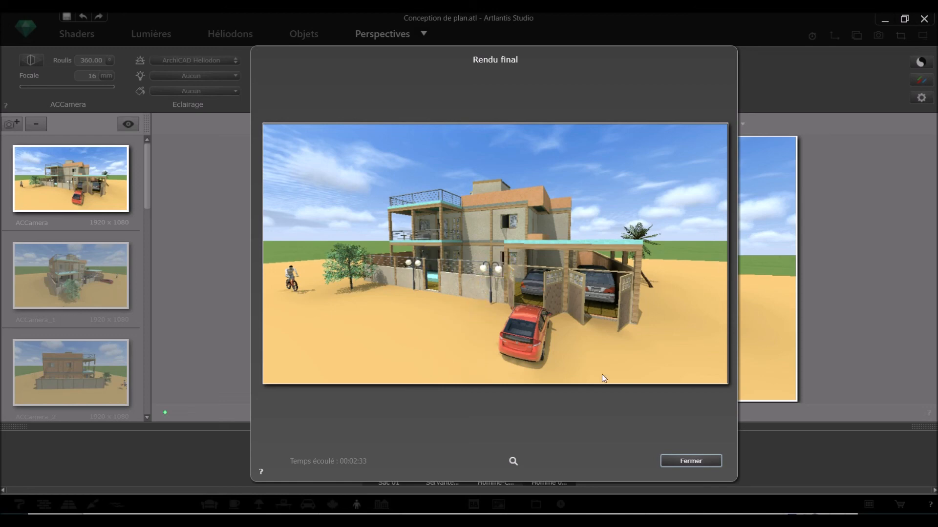
# Close the finished final render of the ACCamera exterior perspective and return to the perspective view
pyautogui.click(686, 461)
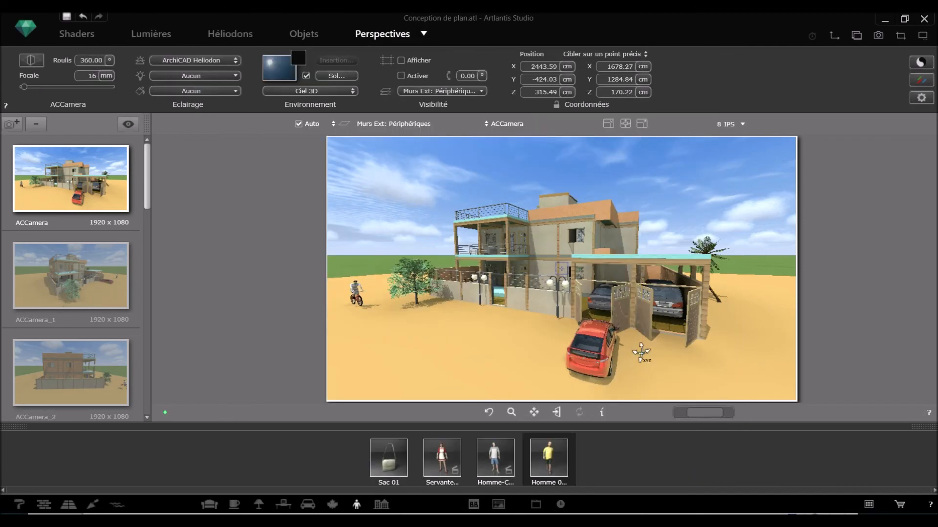